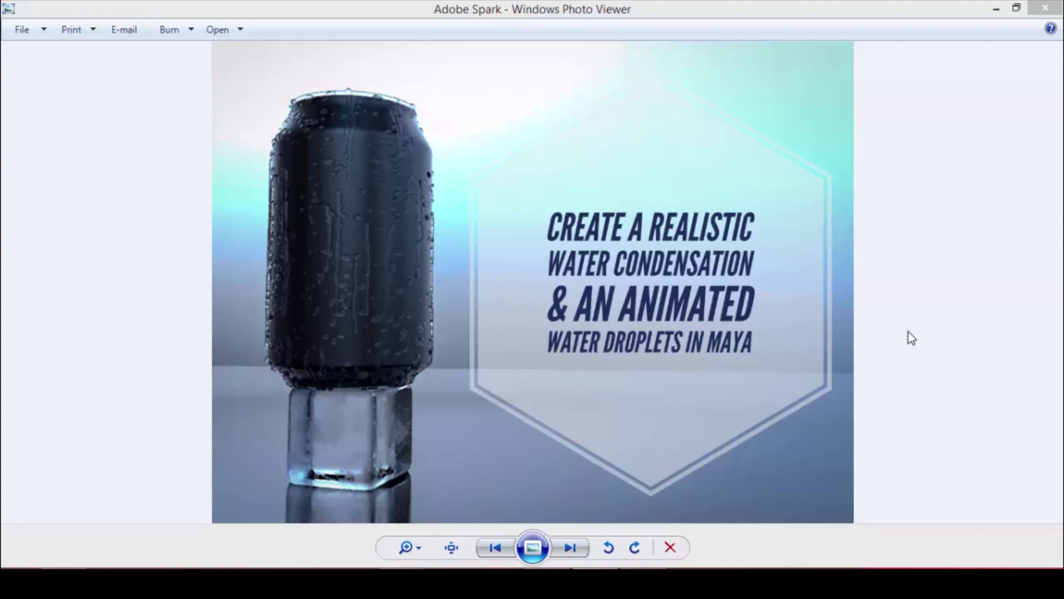
- Zoom in and out on the condensation-covered can title image in Windows Photo Viewer
{"action": "scroll", "coordinate": [335, 281], "scroll_direction": "up", "scroll_amount": 3}
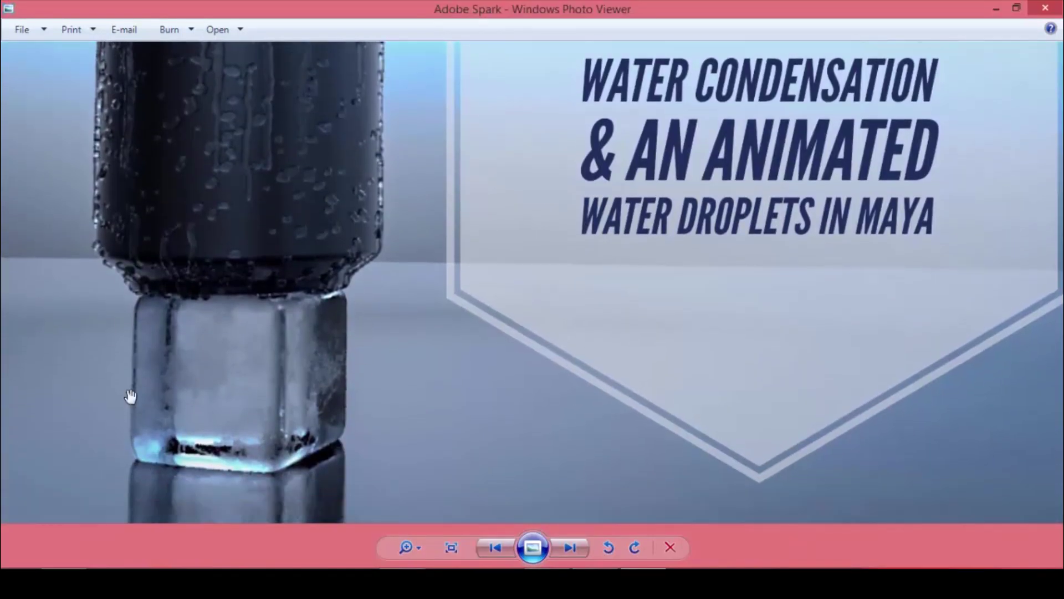
{"action": "scroll", "coordinate": [304, 355], "scroll_direction": "down", "scroll_amount": 3}
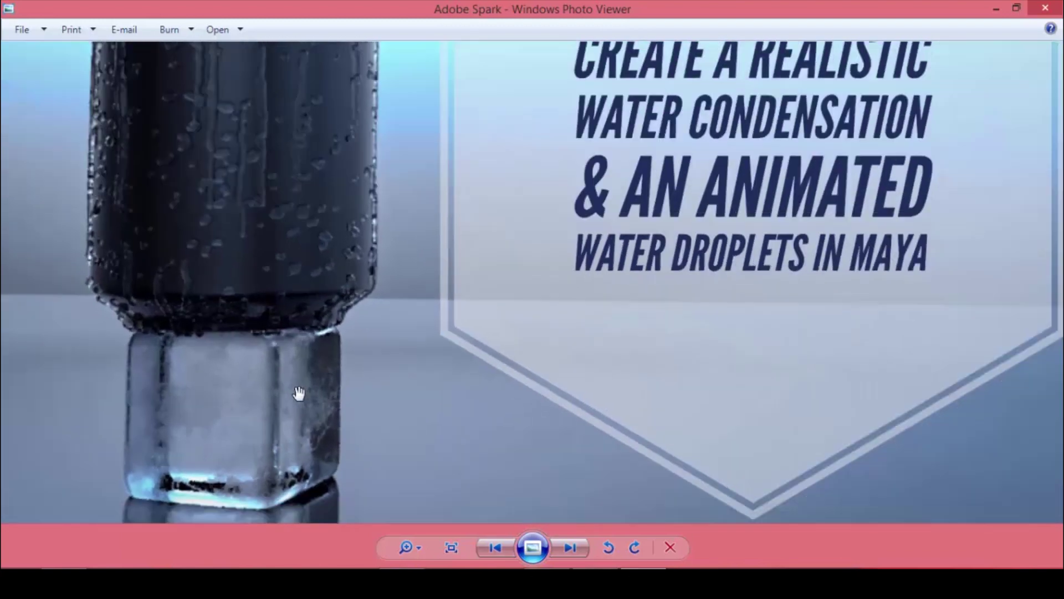
{"action": "scroll", "coordinate": [383, 325], "scroll_direction": "down", "scroll_amount": 2}
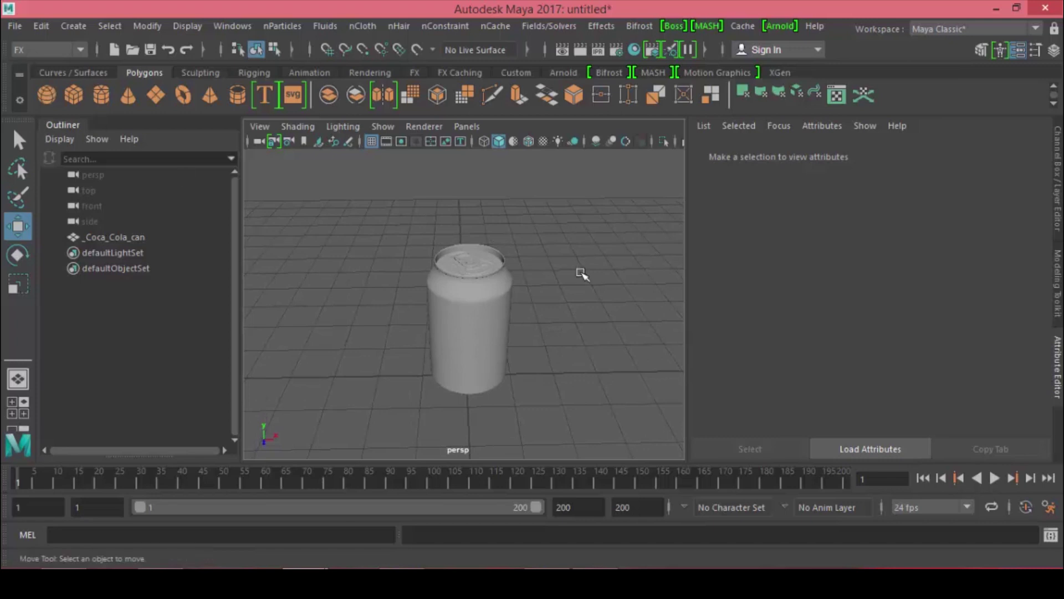
- Keep the FX menu set active and select the Coca_Cola_can
{"action": "left_click", "coordinate": [34, 51]}
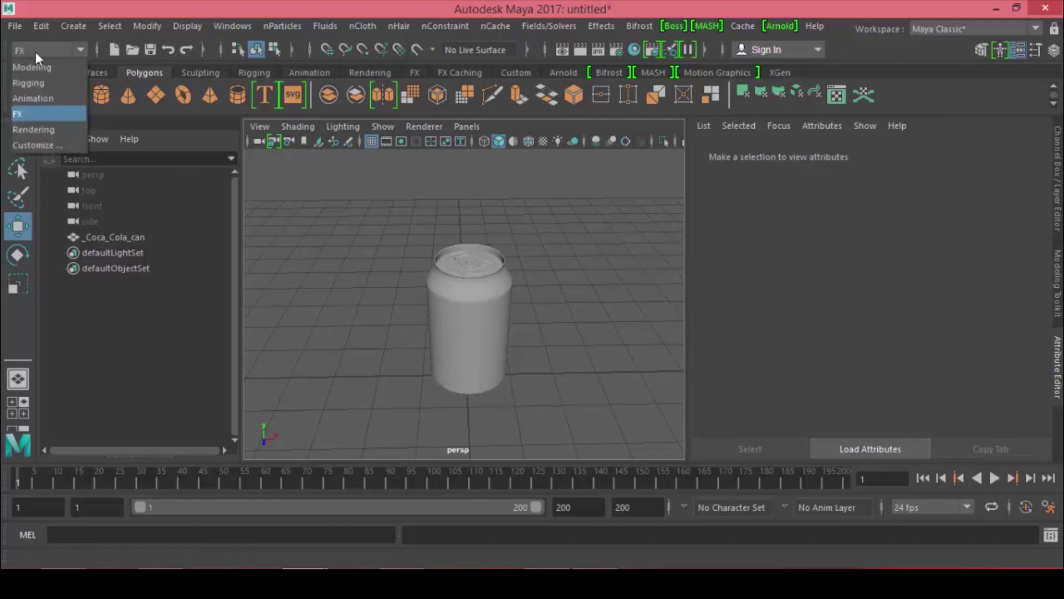
{"action": "left_click", "coordinate": [36, 52]}
{"action": "left_click", "coordinate": [469, 292]}
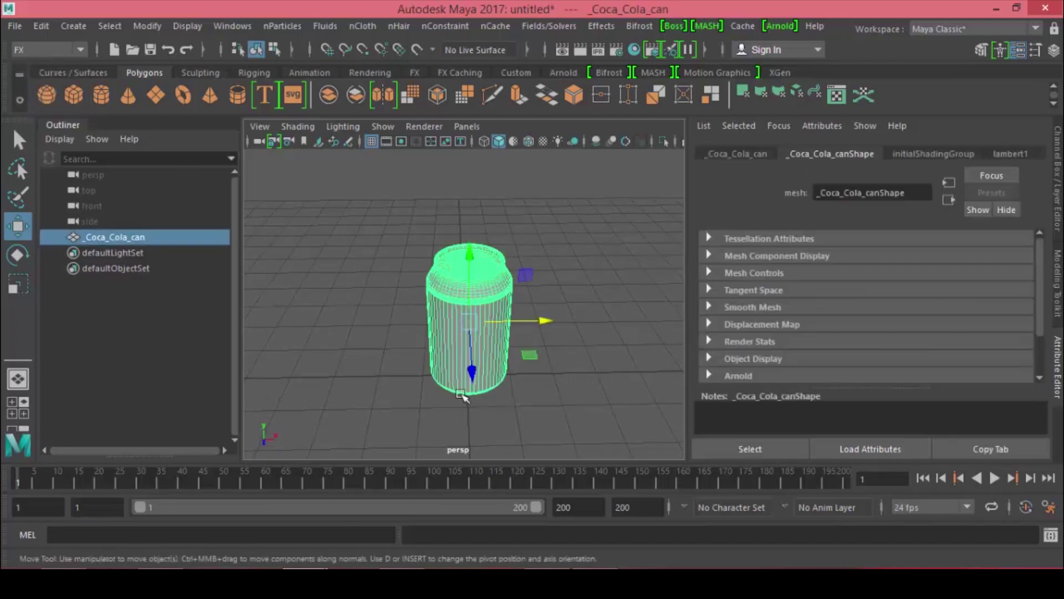
- Create a Surface-type emitter on the can from reset Emit from Object options
{"action": "left_click", "coordinate": [287, 30]}
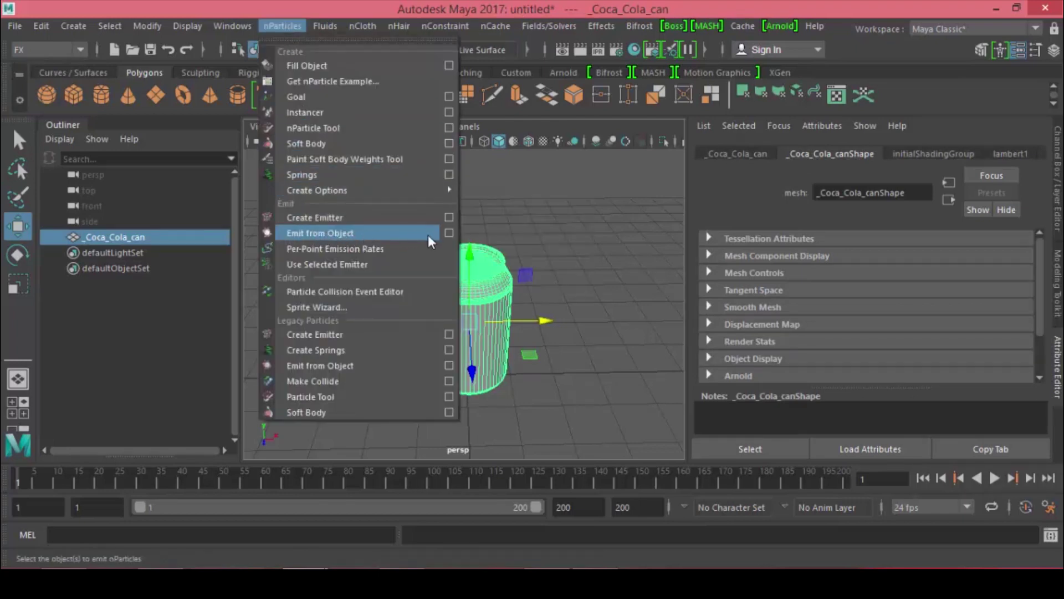
{"action": "left_click", "coordinate": [449, 233]}
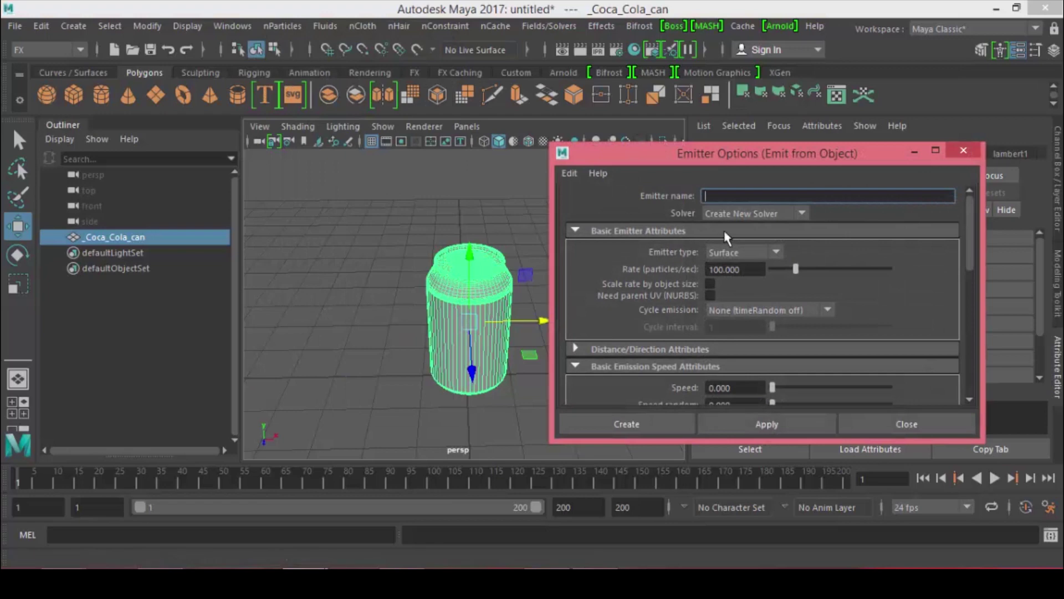
{"action": "left_click", "coordinate": [569, 172]}
{"action": "left_click", "coordinate": [593, 204]}
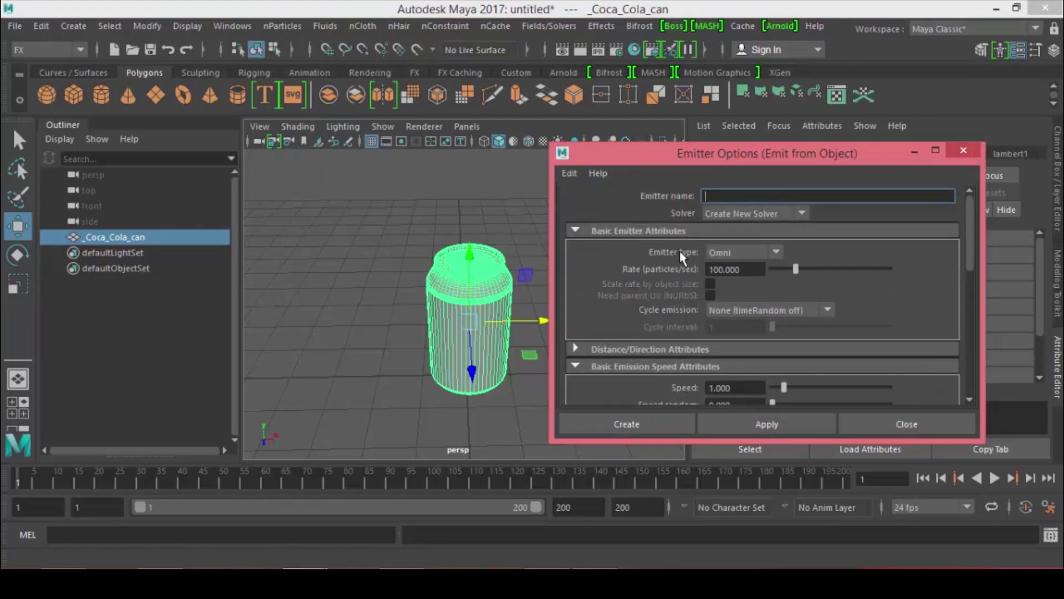
{"action": "left_click", "coordinate": [740, 253]}
{"action": "left_click", "coordinate": [758, 302]}
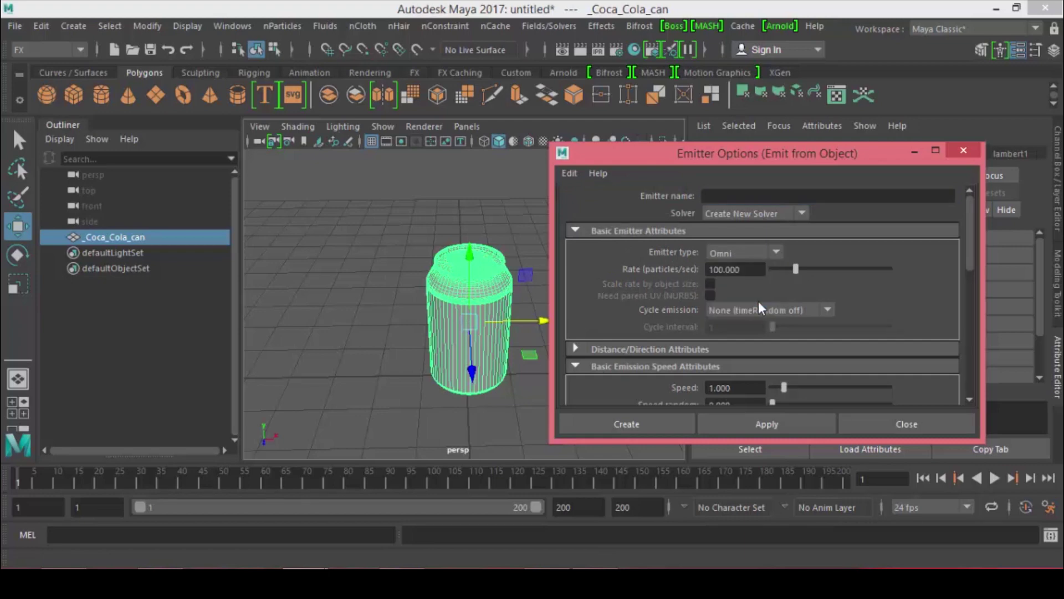
{"action": "double_click", "coordinate": [721, 388]}
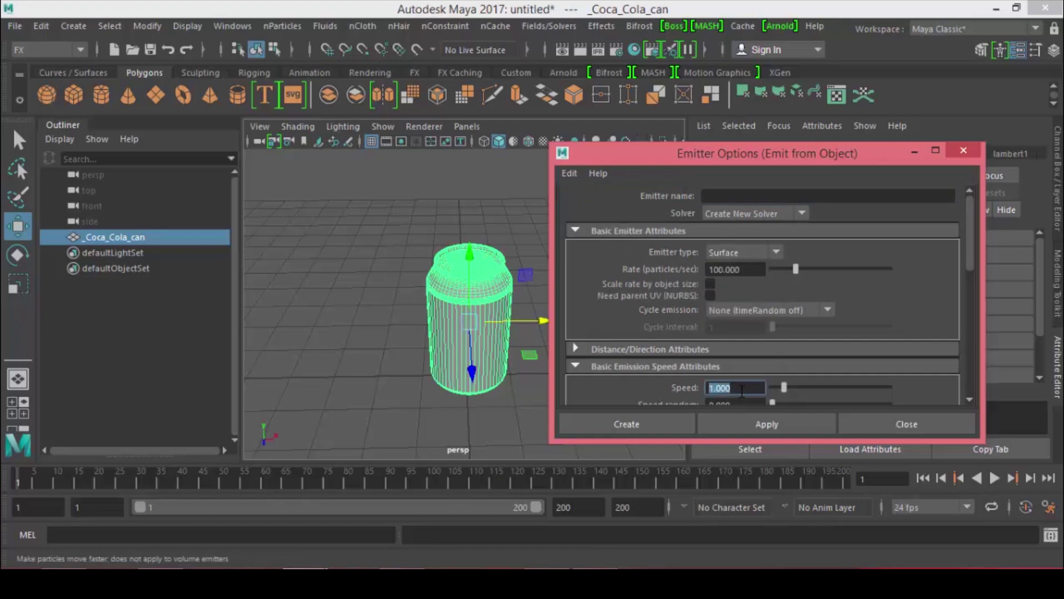
{"action": "left_click", "coordinate": [766, 424]}
{"action": "left_click", "coordinate": [898, 424]}
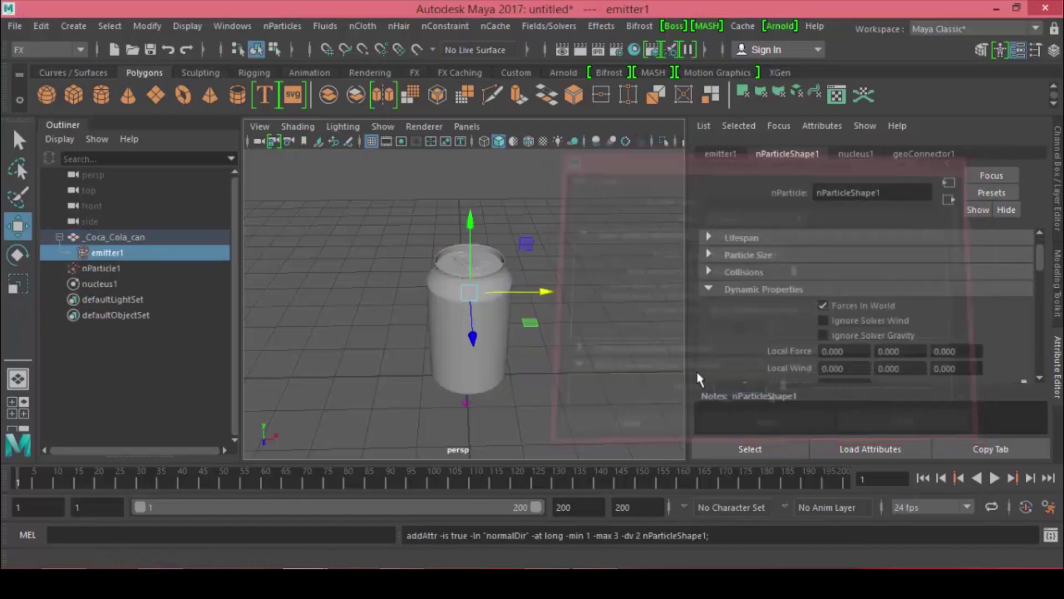
- Replay the simulation to frame 138, orbit to see particles clinging to the can, and deselect
{"action": "left_click", "coordinate": [994, 478]}
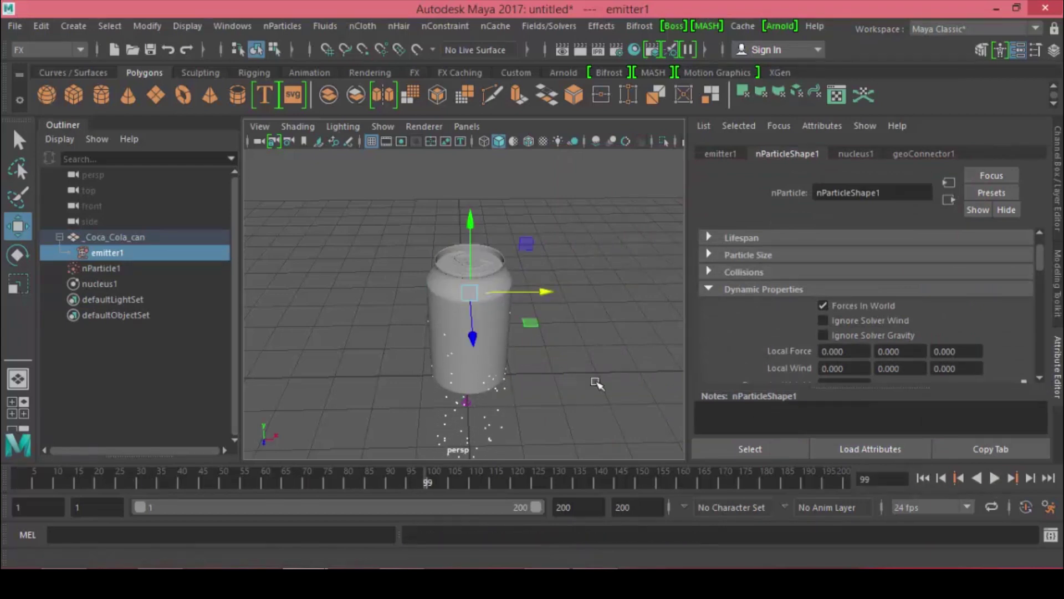
{"action": "left_click_drag", "start_coordinate": [597, 383], "coordinate": [528, 361], "text": "alt"}
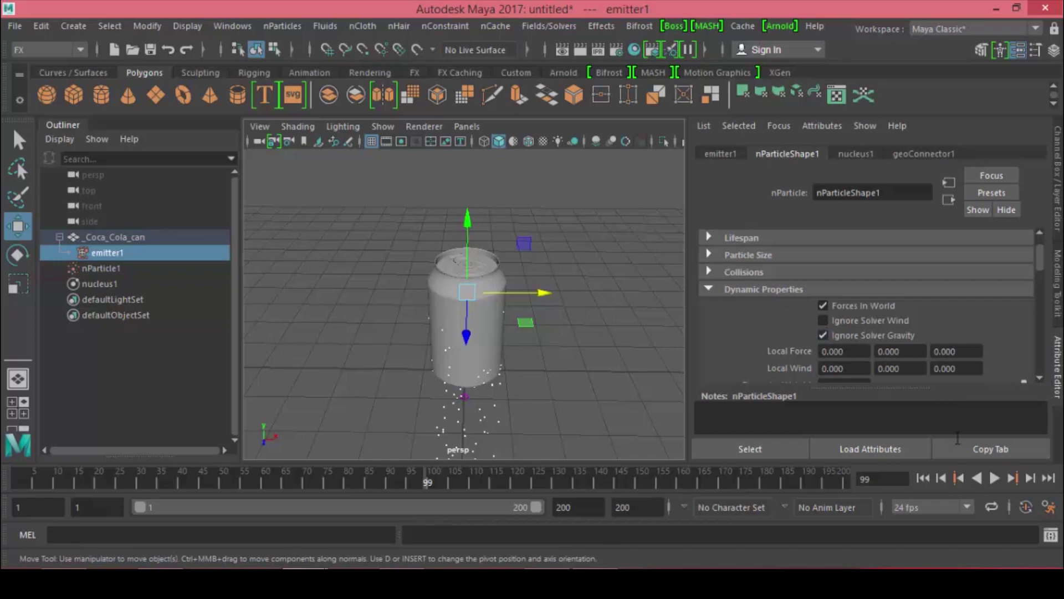
{"action": "left_click", "coordinate": [922, 478]}
{"action": "left_click", "coordinate": [994, 478]}
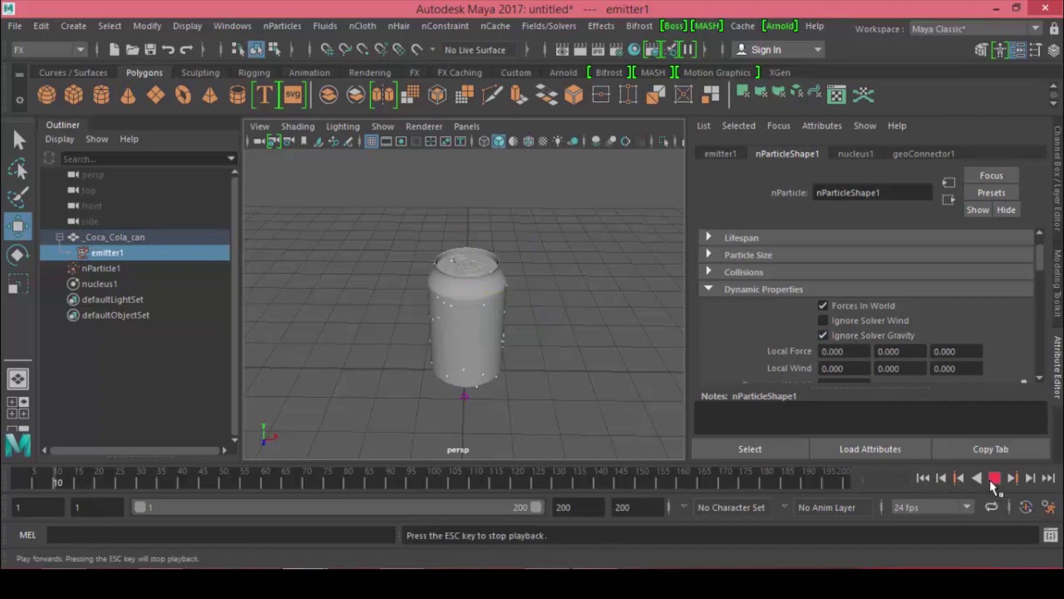
{"action": "left_click", "coordinate": [995, 478]}
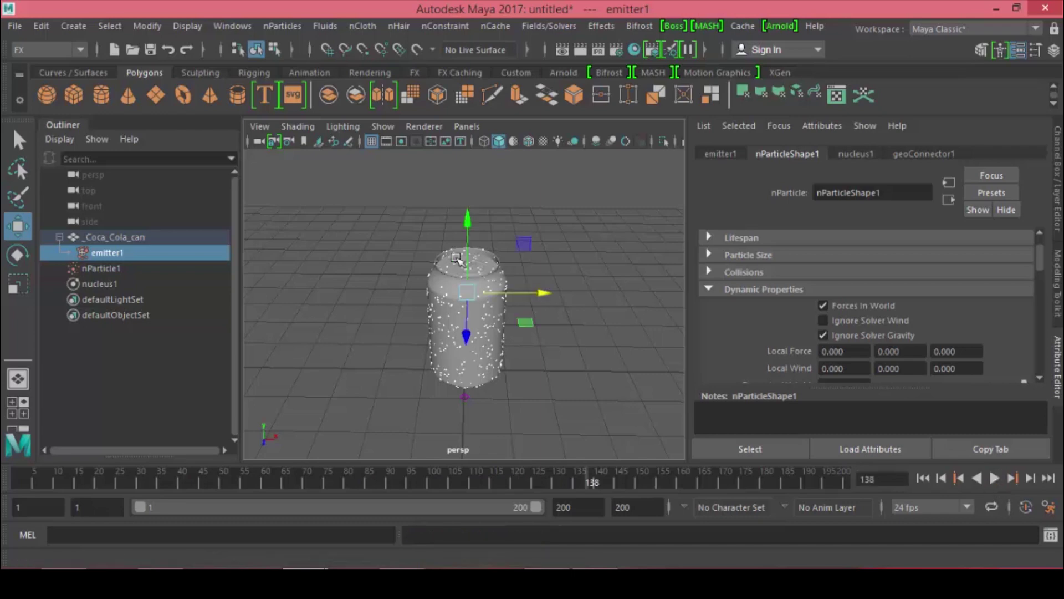
{"action": "scroll", "coordinate": [535, 304], "scroll_direction": "up", "scroll_amount": 3}
{"action": "left_click_drag", "start_coordinate": [535, 303], "coordinate": [565, 377], "text": "alt"}
{"action": "left_click", "coordinate": [573, 383]}
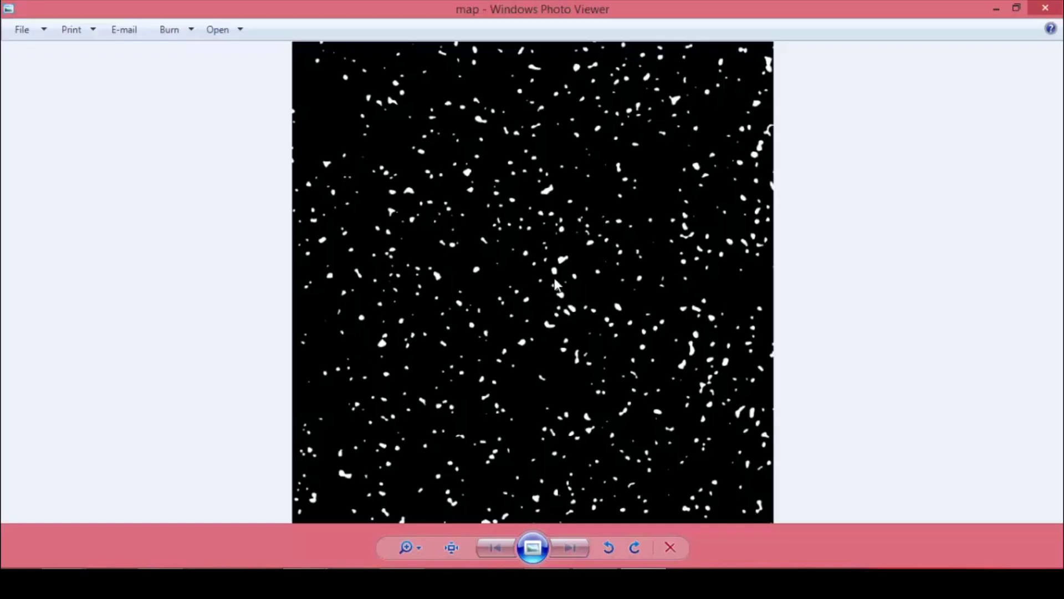
- Zoom in and out to inspect the black map image's white droplet specks
{"action": "scroll", "coordinate": [574, 291], "scroll_direction": "up", "scroll_amount": 3}
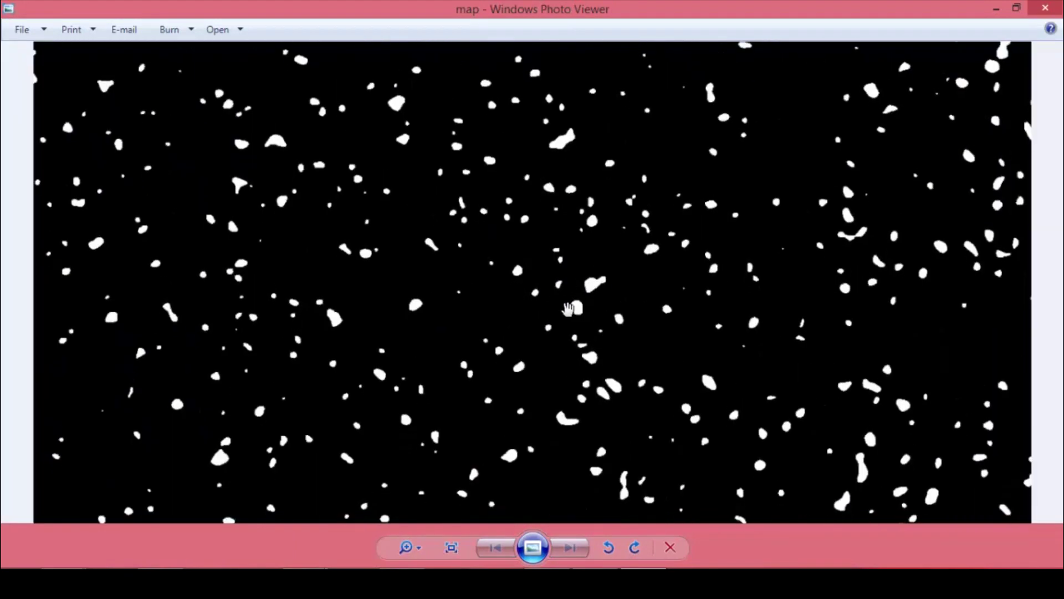
{"action": "scroll", "coordinate": [614, 313], "scroll_direction": "up", "scroll_amount": 1}
{"action": "scroll", "coordinate": [587, 311], "scroll_direction": "down", "scroll_amount": 2}
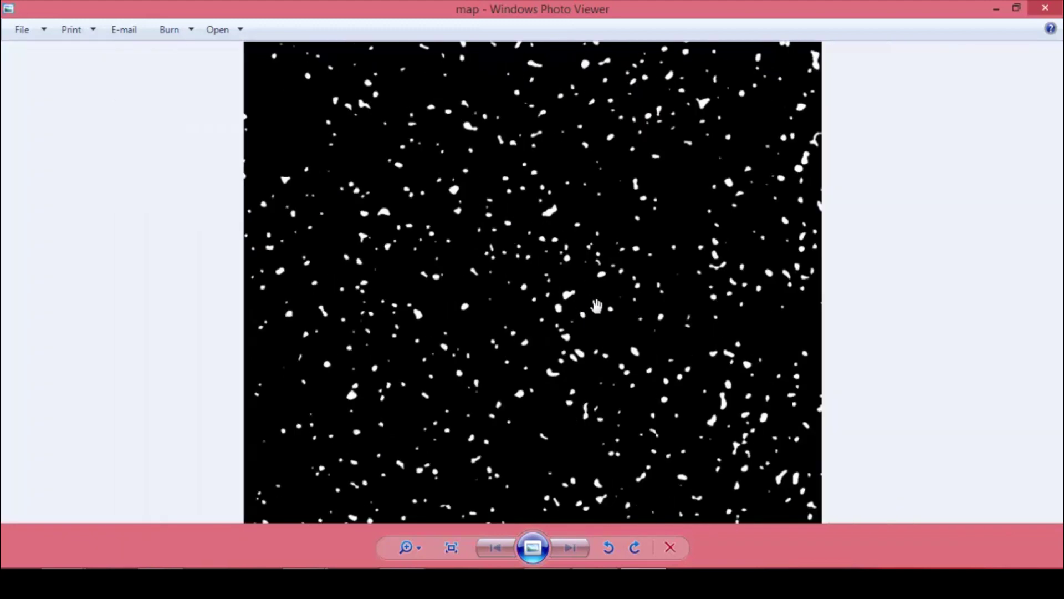
{"action": "scroll", "coordinate": [579, 311], "scroll_direction": "down", "scroll_amount": 1}
{"action": "scroll", "coordinate": [446, 261], "scroll_direction": "up", "scroll_amount": 1}
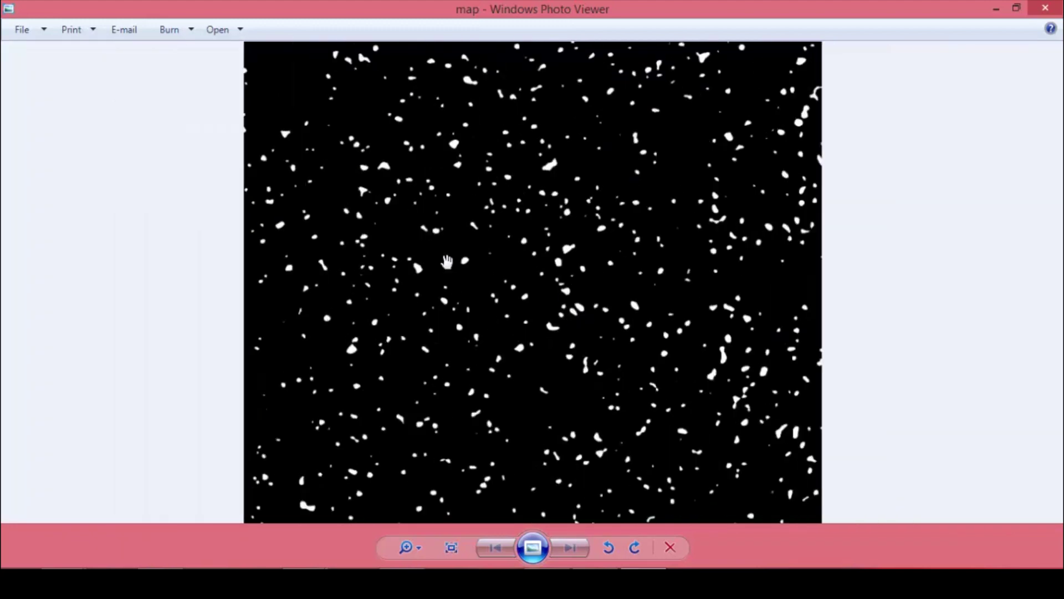
{"action": "scroll", "coordinate": [458, 259], "scroll_direction": "down", "scroll_amount": 1}
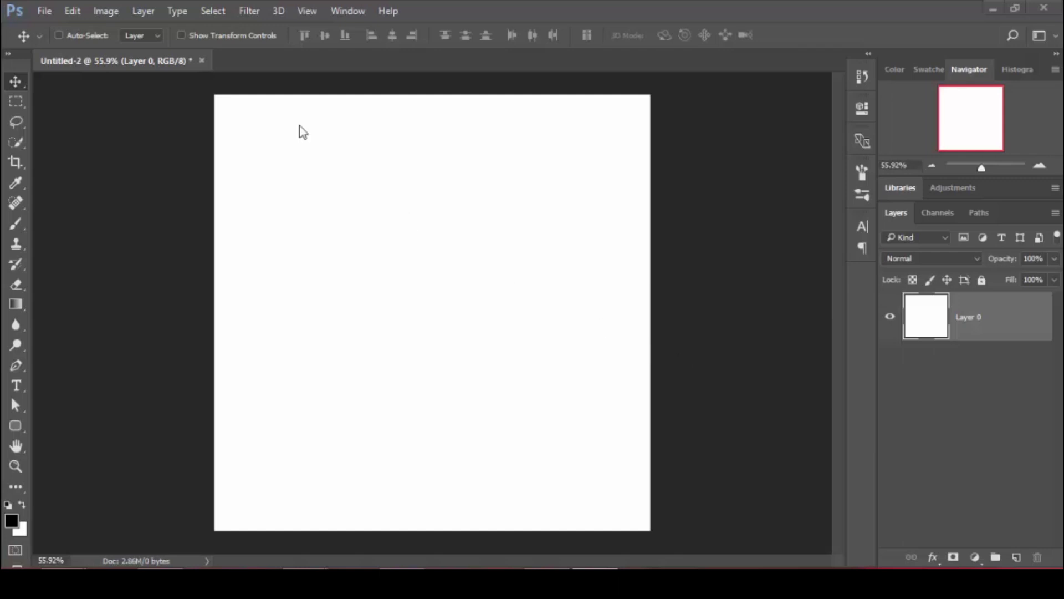
- Add 400% monochromatic Gaussian noise to Layer 0
{"action": "left_click", "coordinate": [242, 13]}
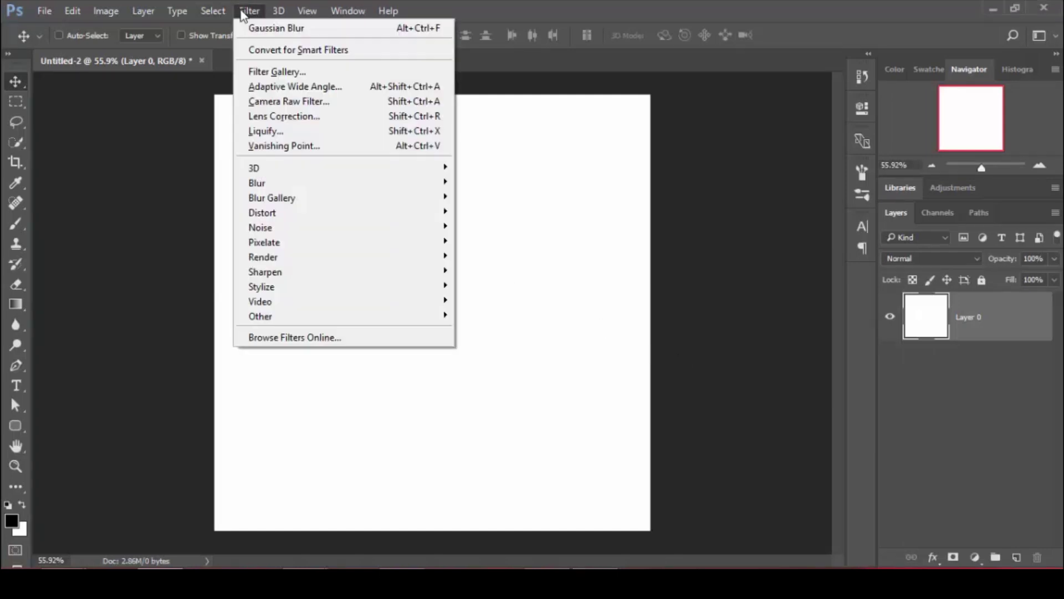
{"action": "mouse_move", "coordinate": [378, 231]}
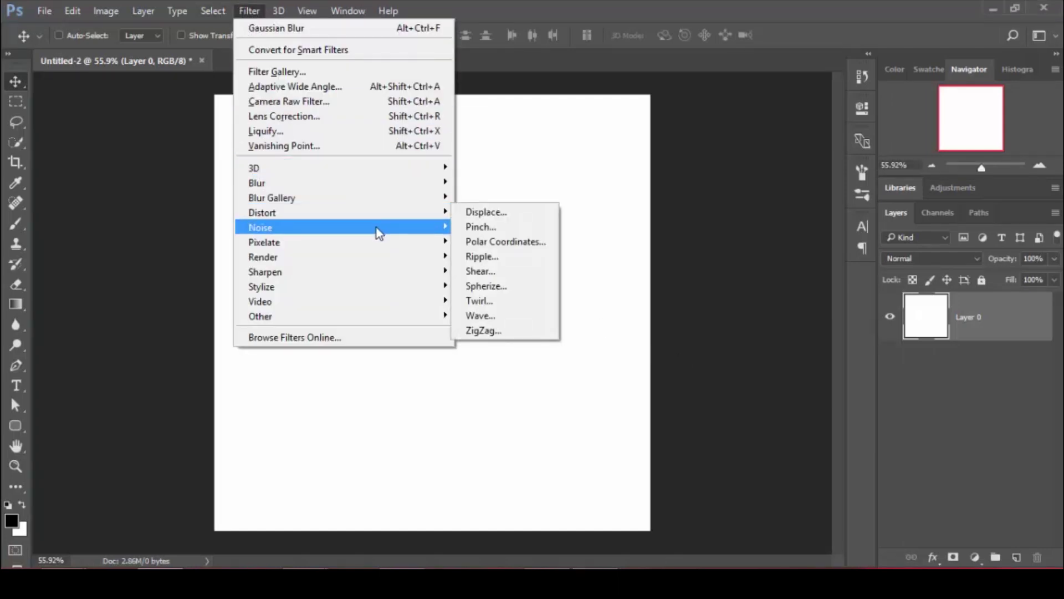
{"action": "left_click", "coordinate": [524, 227]}
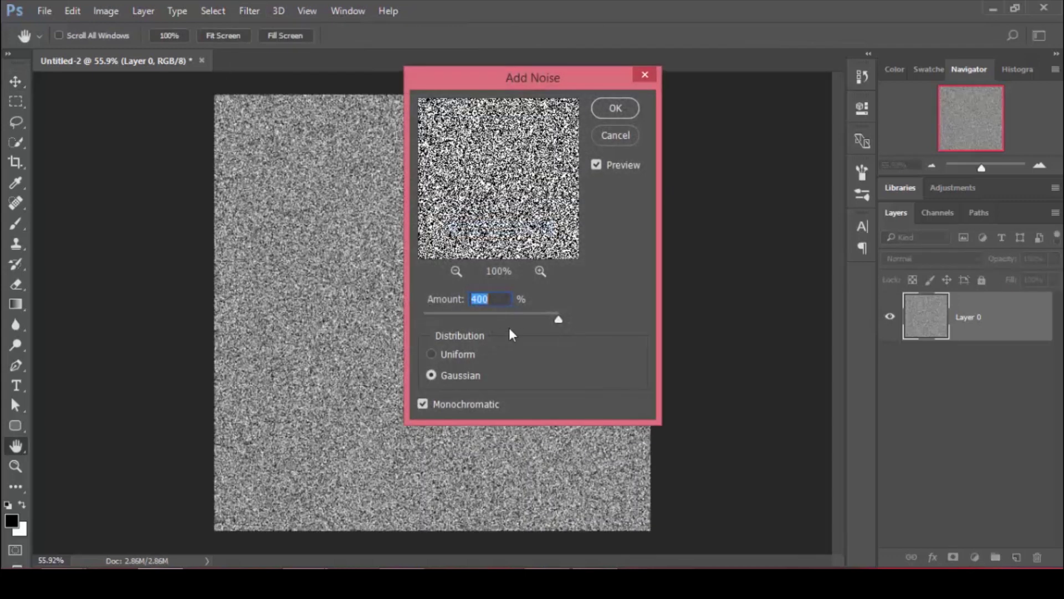
{"action": "left_click", "coordinate": [614, 109]}
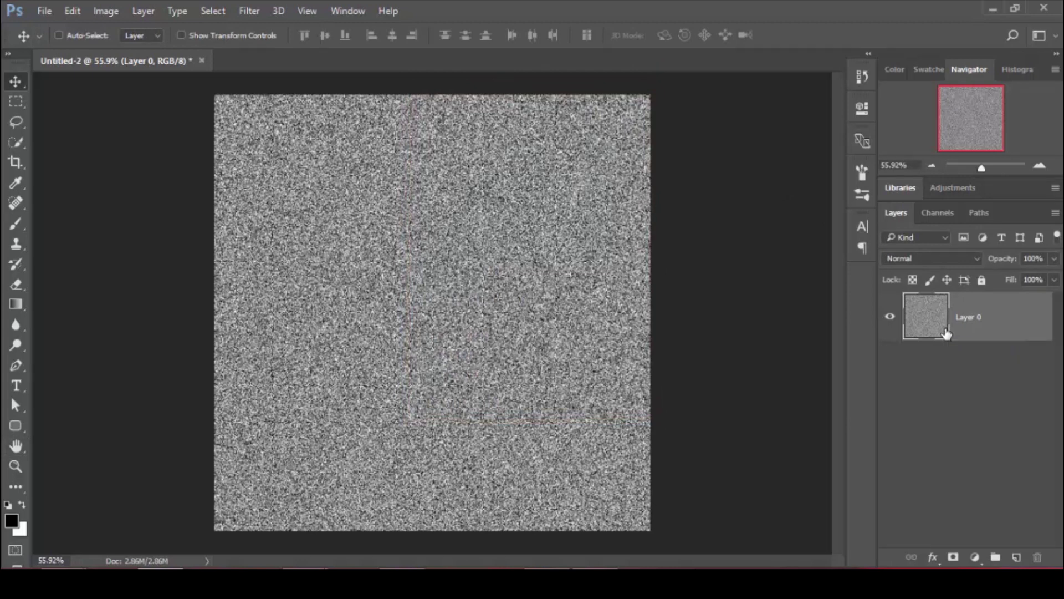
- Soften the noise with a 3.0-pixel Gaussian Blur
{"action": "left_click", "coordinate": [249, 11]}
{"action": "mouse_move", "coordinate": [327, 182]}
{"action": "left_click", "coordinate": [497, 241]}
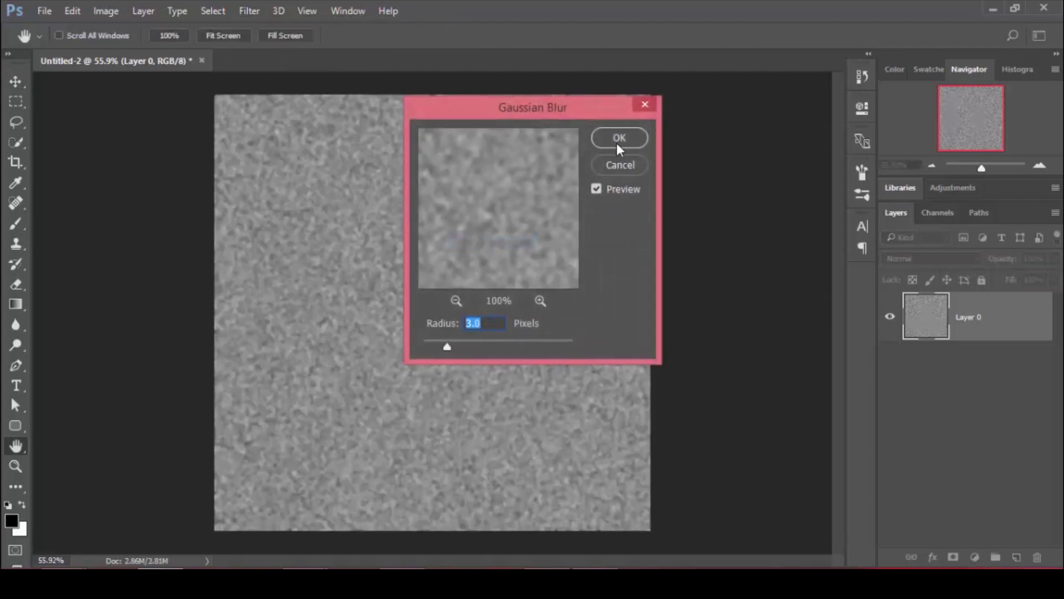
{"action": "left_click", "coordinate": [619, 138]}
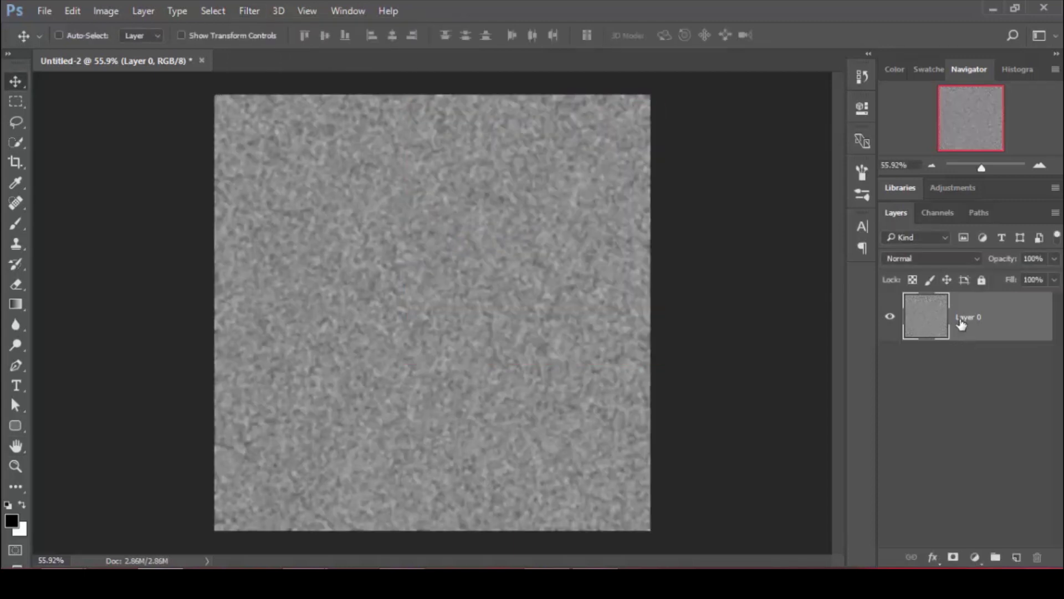
- Apply Levels with input values 152, 1.00 and 180 to the noise texture
{"action": "key", "text": "ctrl+l"}
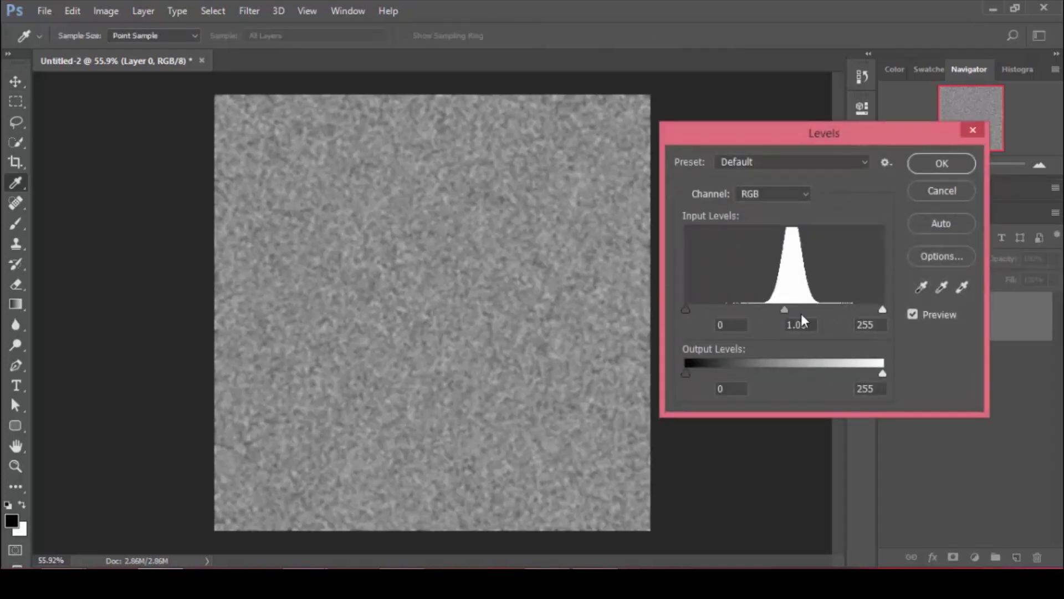
{"action": "left_click_drag", "start_coordinate": [686, 309], "coordinate": [763, 310]}
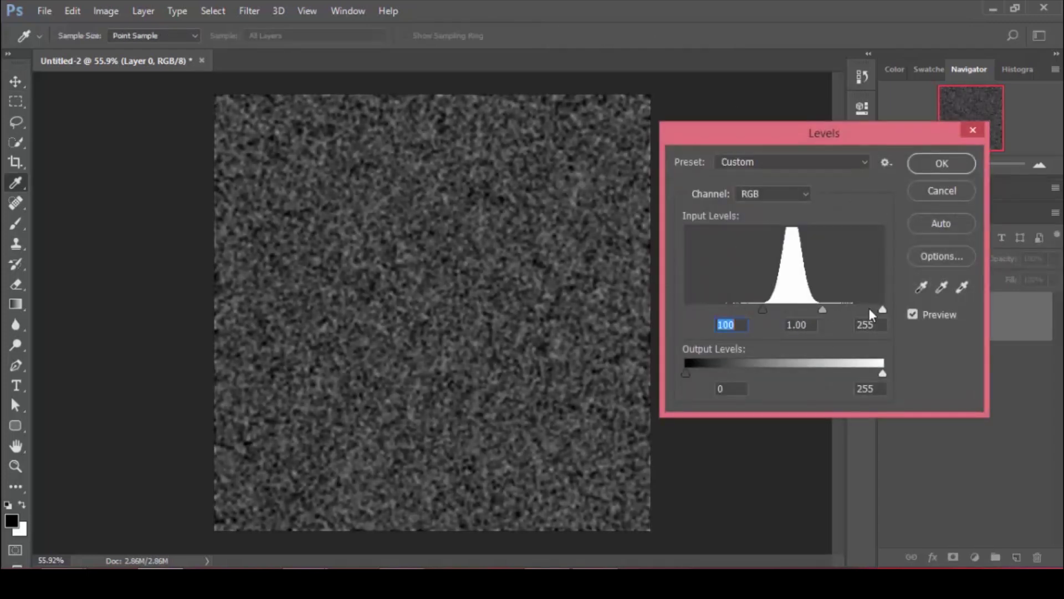
{"action": "left_click_drag", "start_coordinate": [880, 317], "coordinate": [800, 318]}
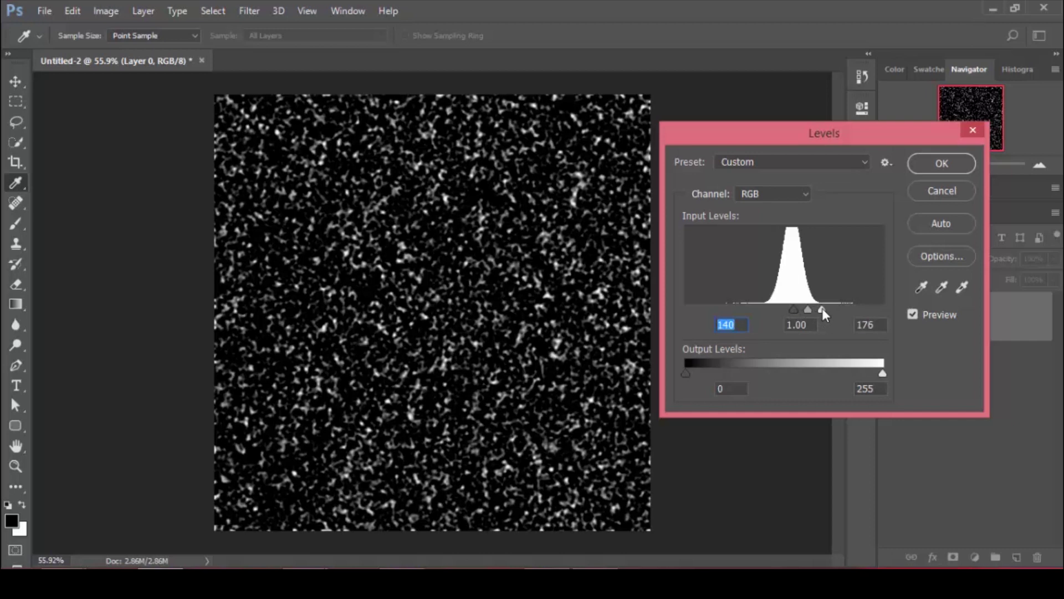
{"action": "left_click_drag", "start_coordinate": [818, 311], "coordinate": [805, 314]}
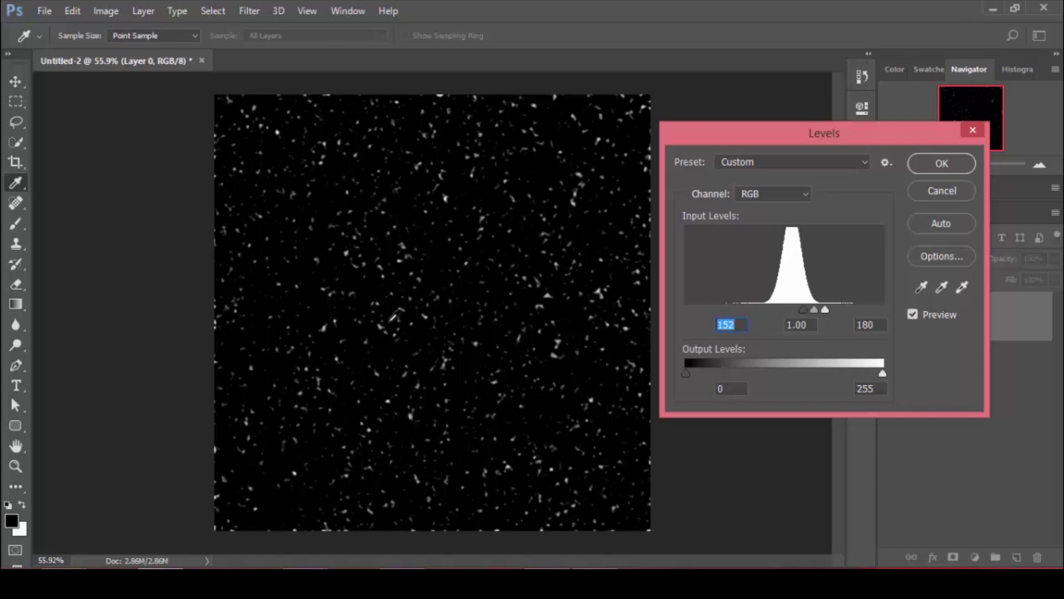
{"action": "left_click", "coordinate": [936, 176]}
- Zoom in to 100% and back out to inspect the white specks
{"action": "key", "text": "v"}
{"action": "left_click", "coordinate": [1040, 164]}
{"action": "left_click", "coordinate": [1039, 164]}
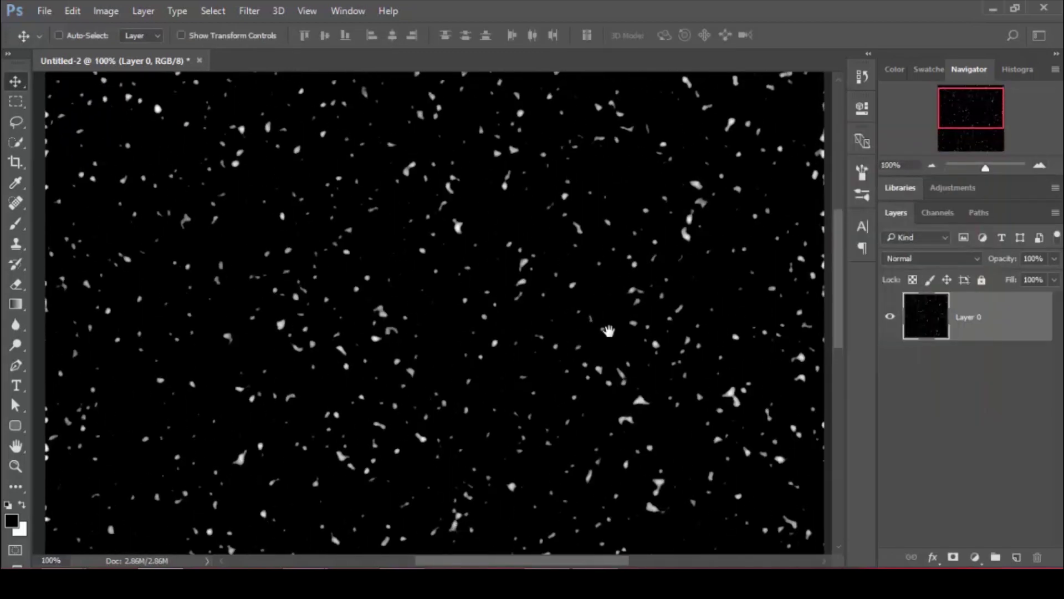
{"action": "left_click", "coordinate": [931, 165]}
{"action": "left_click", "coordinate": [932, 165]}
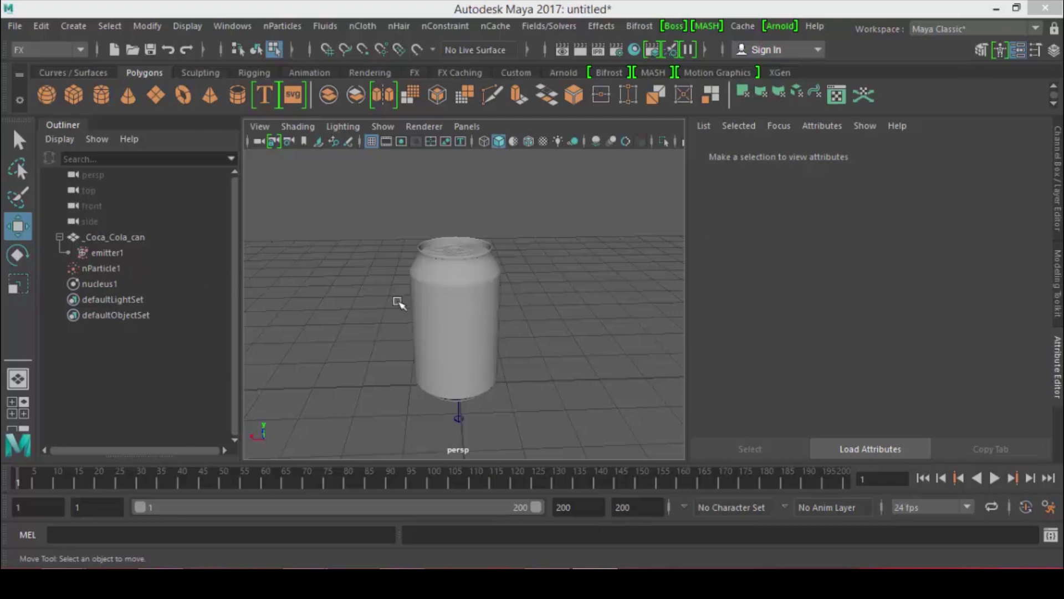
- Switch to object selection and select emitter1 in the Outliner
{"action": "left_click", "coordinate": [400, 303]}
{"action": "right_click", "coordinate": [500, 327]}
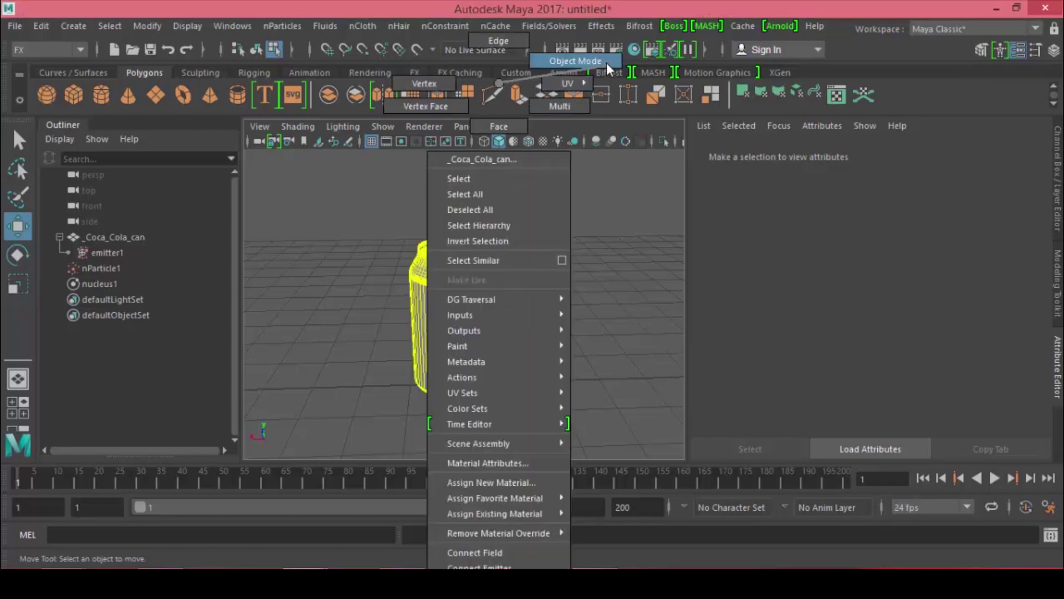
{"action": "left_click", "coordinate": [549, 74]}
{"action": "left_click", "coordinate": [490, 289]}
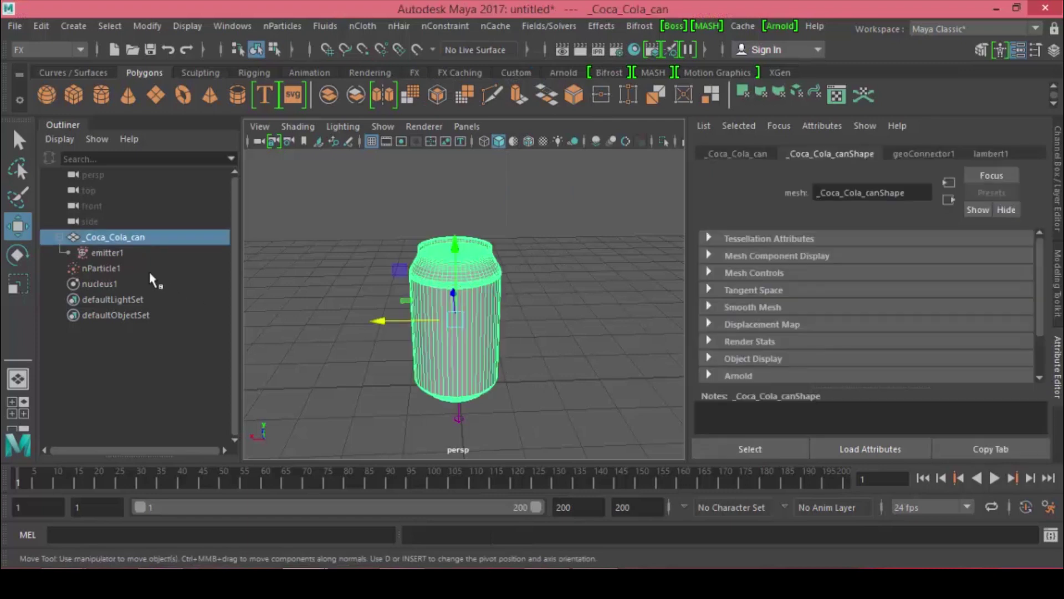
{"action": "left_click", "coordinate": [105, 252]}
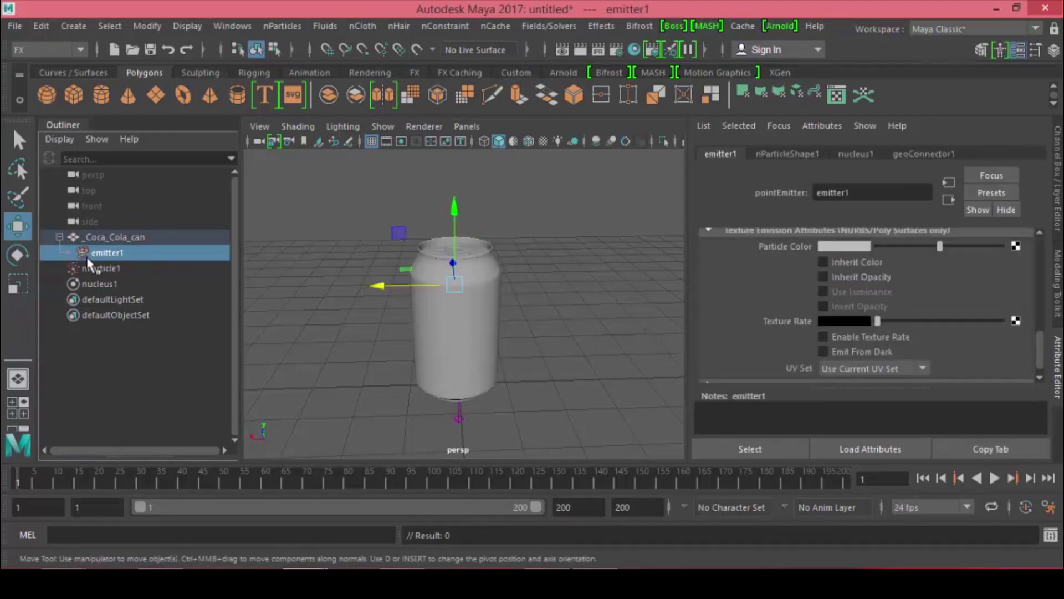
{"action": "scroll", "coordinate": [1036, 327], "scroll_direction": "down", "scroll_amount": 1}
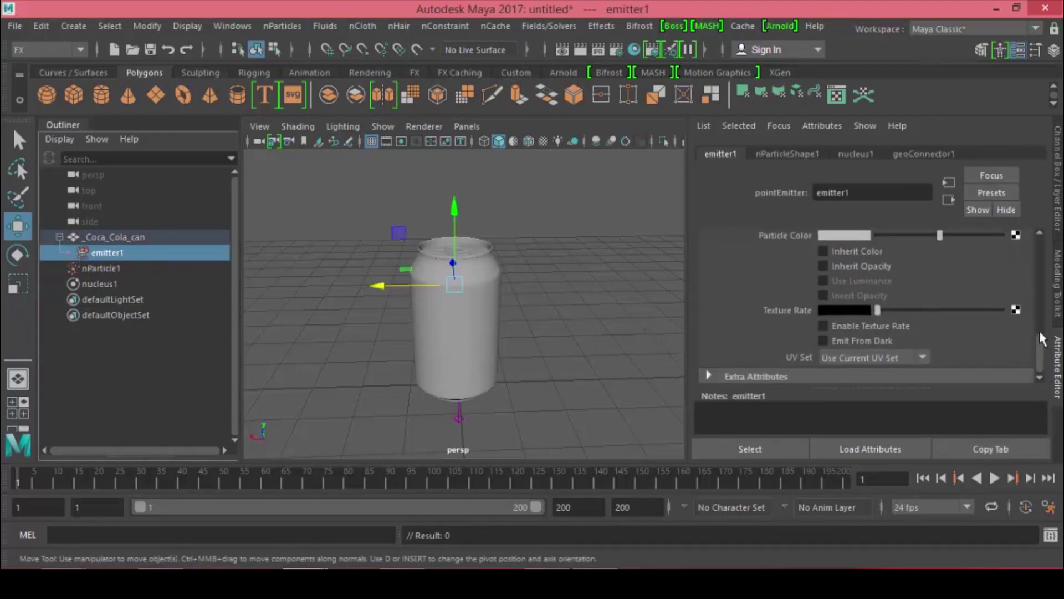
{"action": "scroll", "coordinate": [1040, 333], "scroll_direction": "up", "scroll_amount": 2}
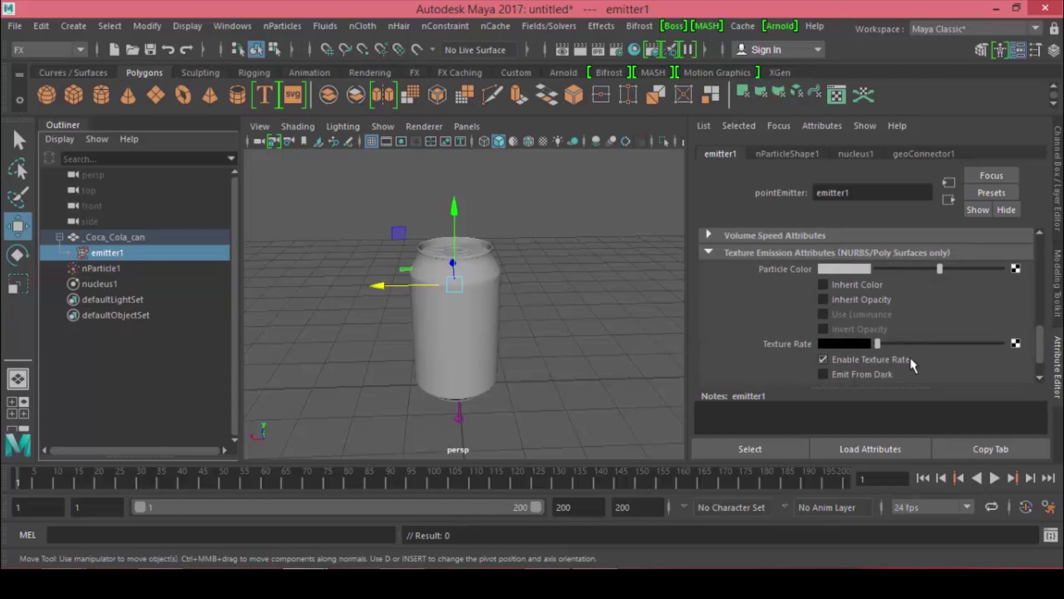
- Map a File texture with map.jpg to emitter1's texture rate and preview the emission
{"action": "left_click", "coordinate": [1016, 344]}
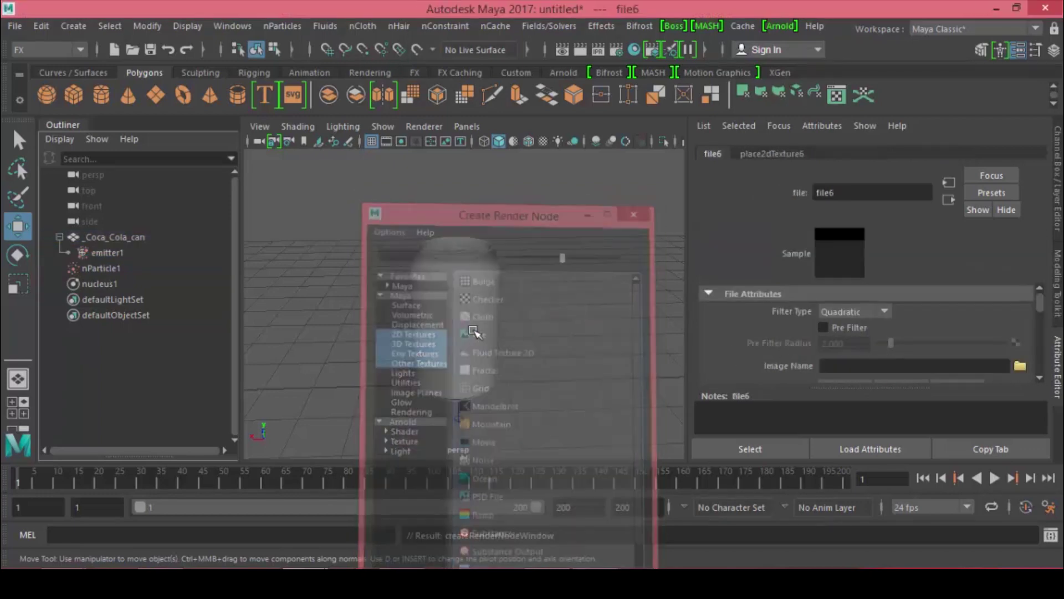
{"action": "left_click", "coordinate": [1020, 365]}
{"action": "left_click", "coordinate": [282, 173]}
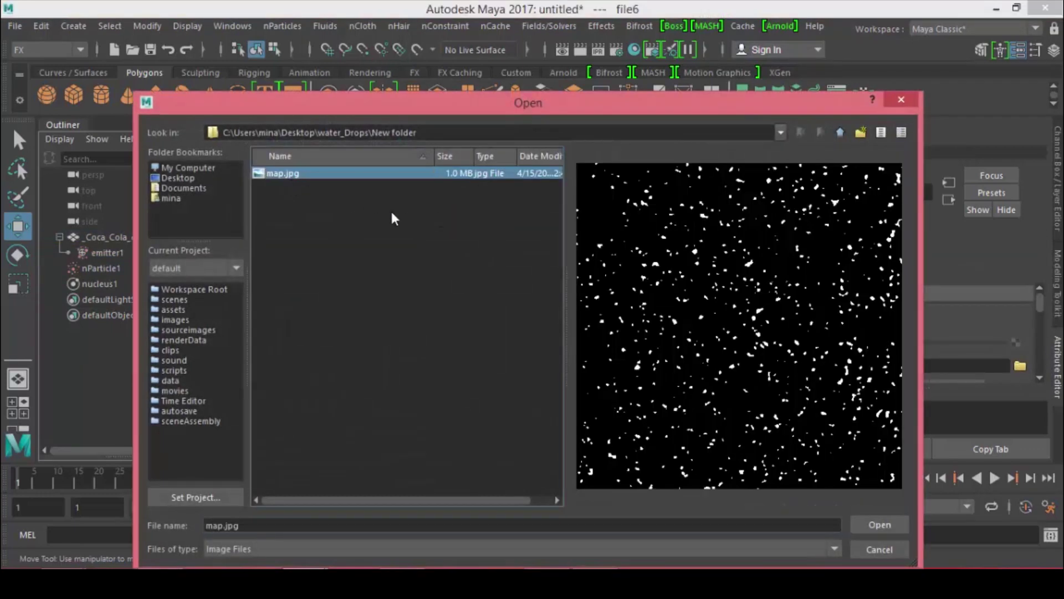
{"action": "left_click", "coordinate": [879, 525]}
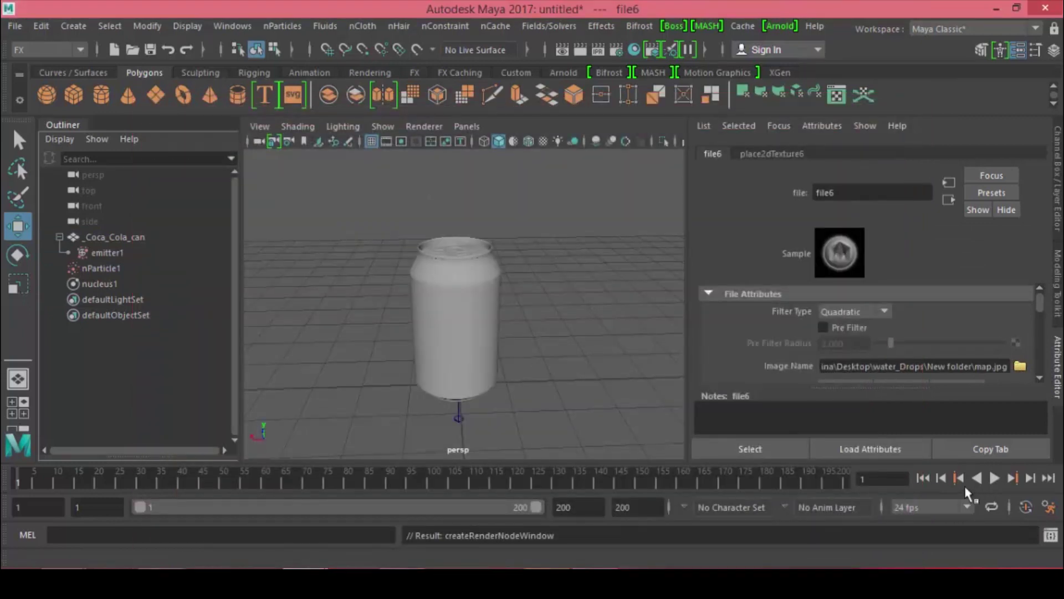
{"action": "left_click", "coordinate": [994, 478]}
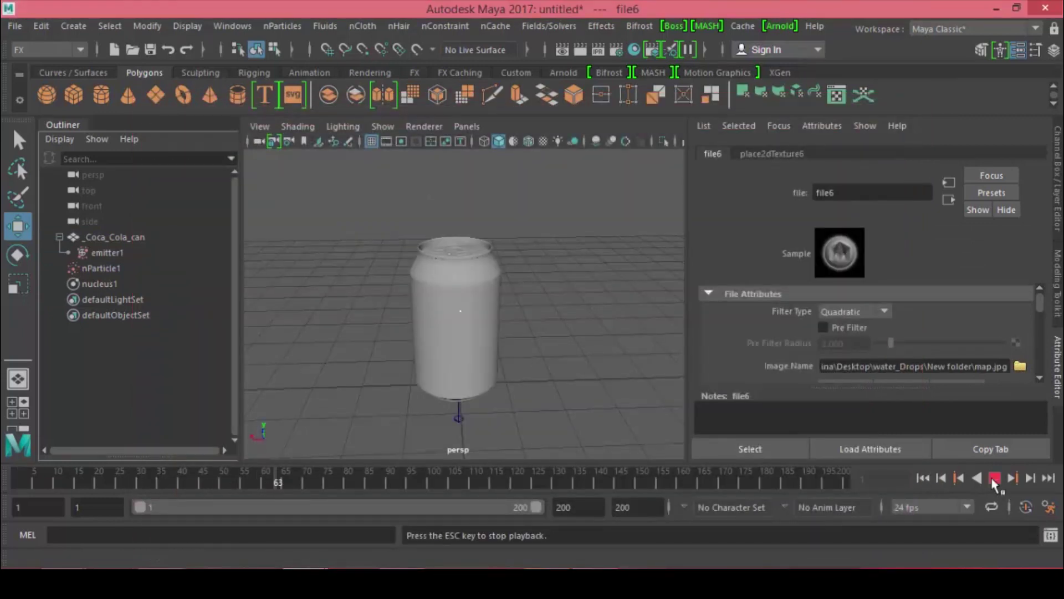
{"action": "left_click", "coordinate": [995, 478]}
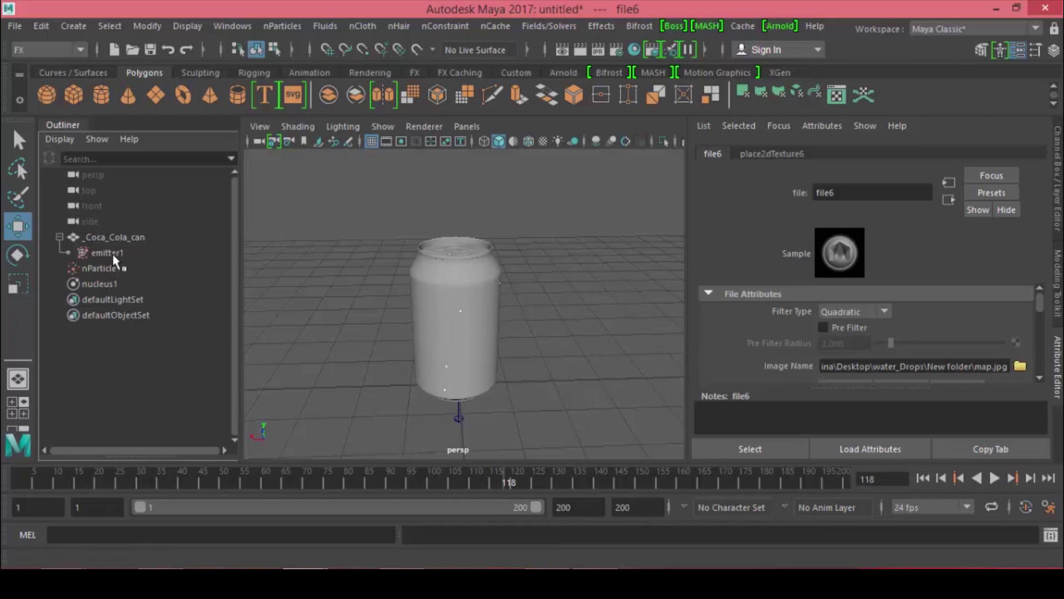
- Set emitter1's Rate to 50000 particles per second
{"action": "left_click", "coordinate": [111, 253]}
{"action": "scroll", "coordinate": [969, 339], "scroll_direction": "down", "scroll_amount": 5}
{"action": "scroll", "coordinate": [969, 340], "scroll_direction": "up", "scroll_amount": 8}
{"action": "scroll", "coordinate": [968, 340], "scroll_direction": "up", "scroll_amount": 3}
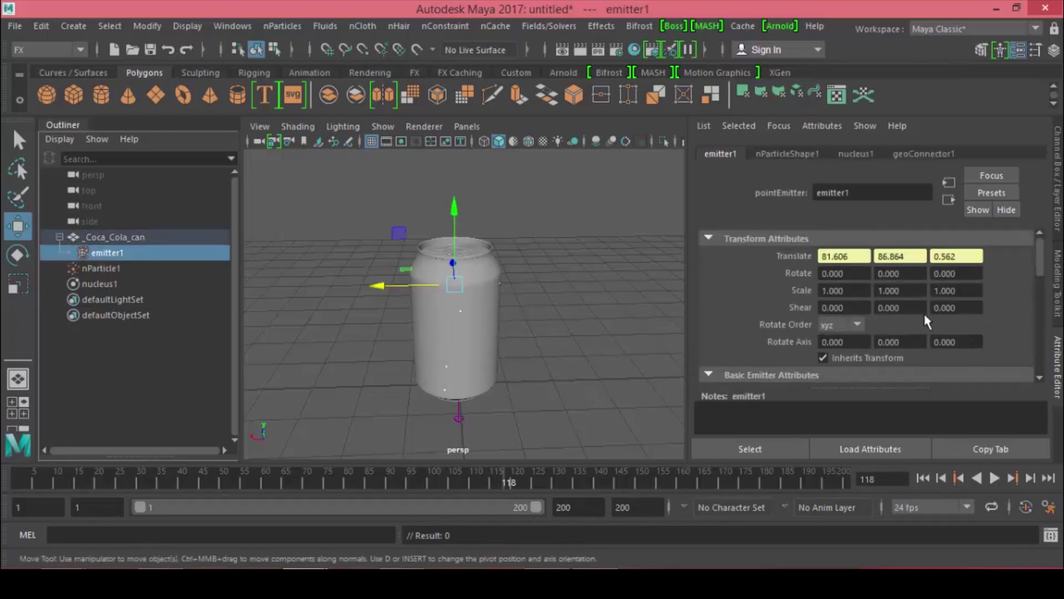
{"action": "scroll", "coordinate": [932, 323], "scroll_direction": "down", "scroll_amount": 3}
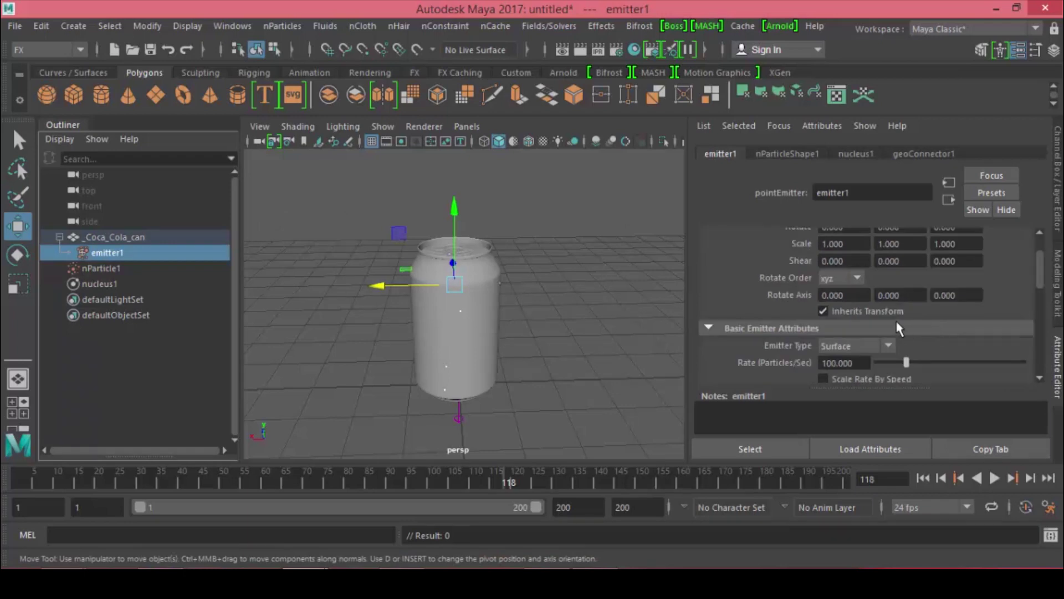
{"action": "scroll", "coordinate": [899, 329], "scroll_direction": "up", "scroll_amount": 3}
{"action": "scroll", "coordinate": [892, 325], "scroll_direction": "down", "scroll_amount": 3}
{"action": "scroll", "coordinate": [903, 324], "scroll_direction": "up", "scroll_amount": 3}
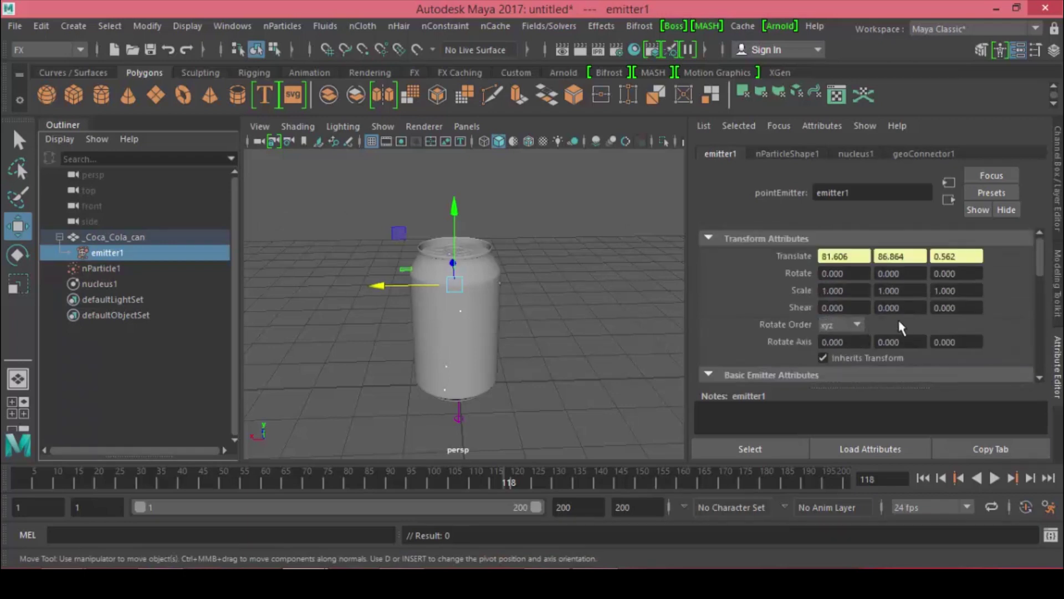
{"action": "scroll", "coordinate": [901, 327], "scroll_direction": "down", "scroll_amount": 6}
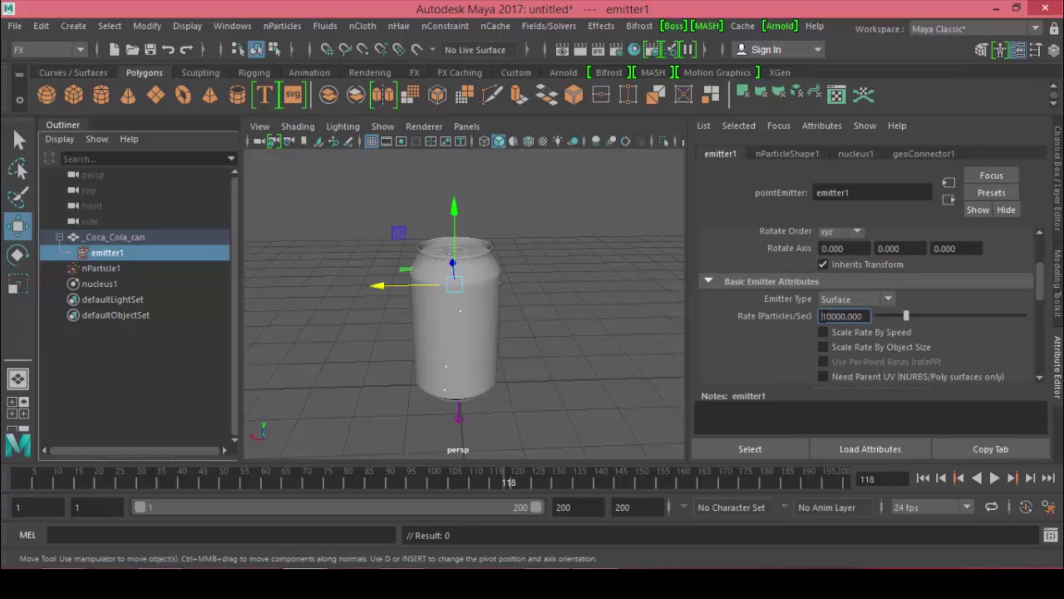
{"action": "key", "text": "Return"}
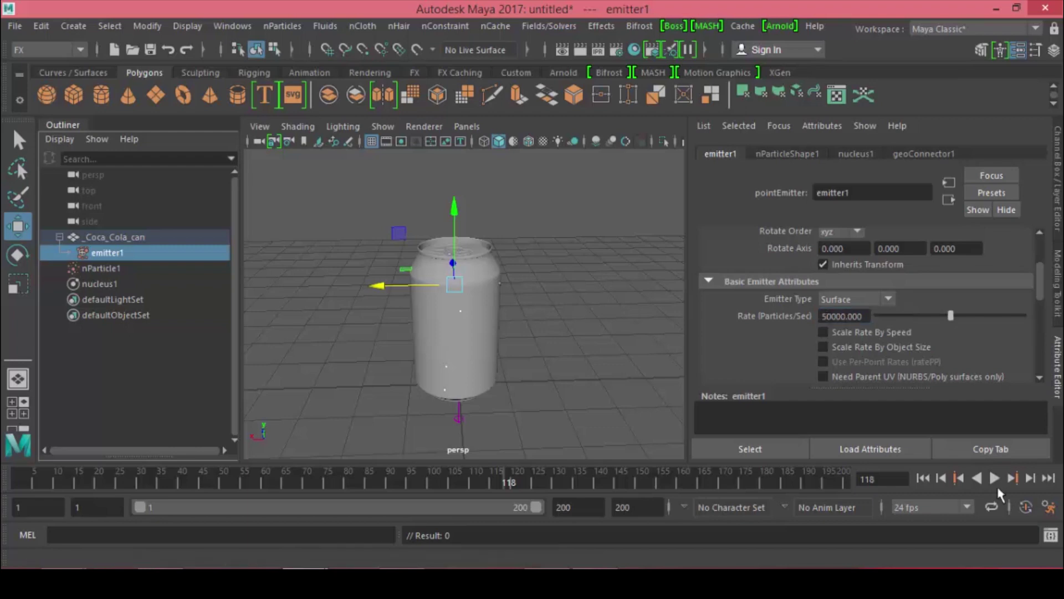
- Replay the simulation to frame 140 and orbit to look down on the speckled can
{"action": "left_click", "coordinate": [923, 478]}
{"action": "left_click", "coordinate": [998, 481]}
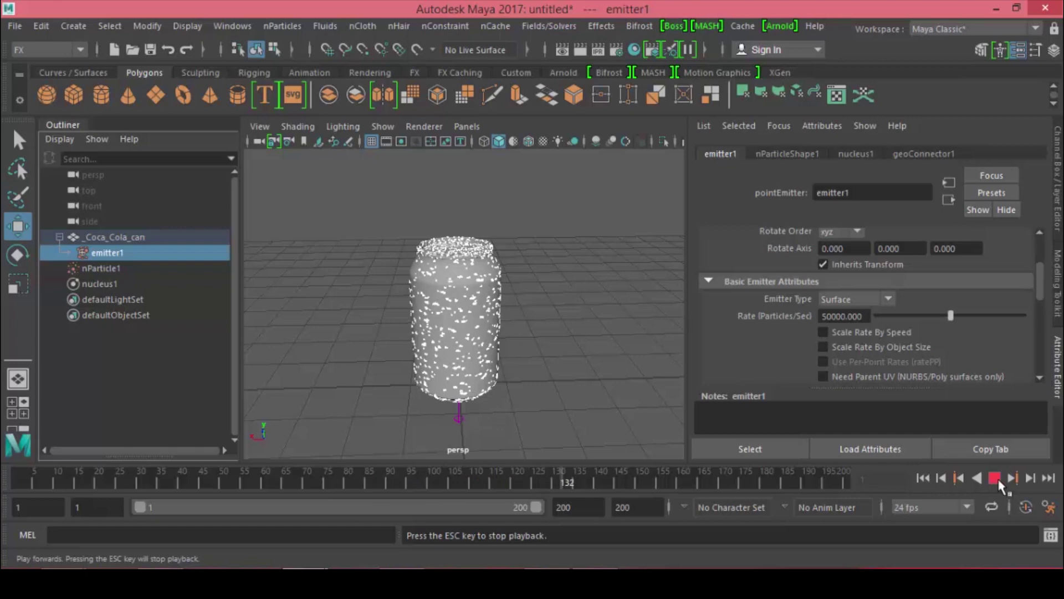
{"action": "left_click", "coordinate": [995, 479]}
{"action": "scroll", "coordinate": [565, 325], "scroll_direction": "up", "scroll_amount": 5}
{"action": "left_click_drag", "start_coordinate": [564, 325], "coordinate": [508, 377], "text": "alt"}
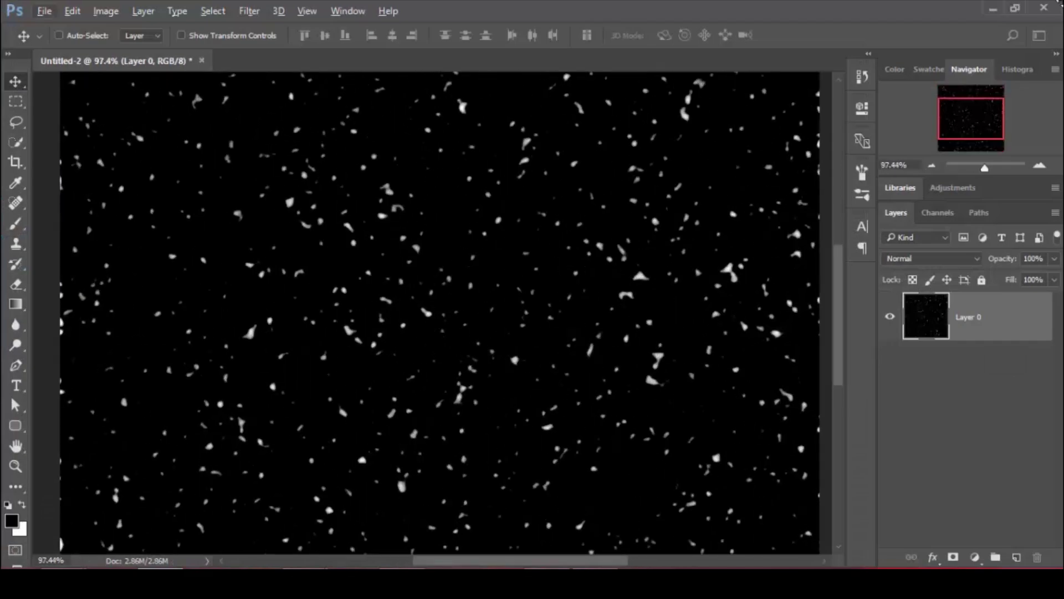
- Minimize Photoshop and orbit the Maya viewport to a side view of the can
{"action": "left_click", "coordinate": [993, 10]}
{"action": "scroll", "coordinate": [607, 305], "scroll_direction": "down", "scroll_amount": 5}
{"action": "left_click_drag", "start_coordinate": [607, 306], "coordinate": [494, 304], "text": "alt"}
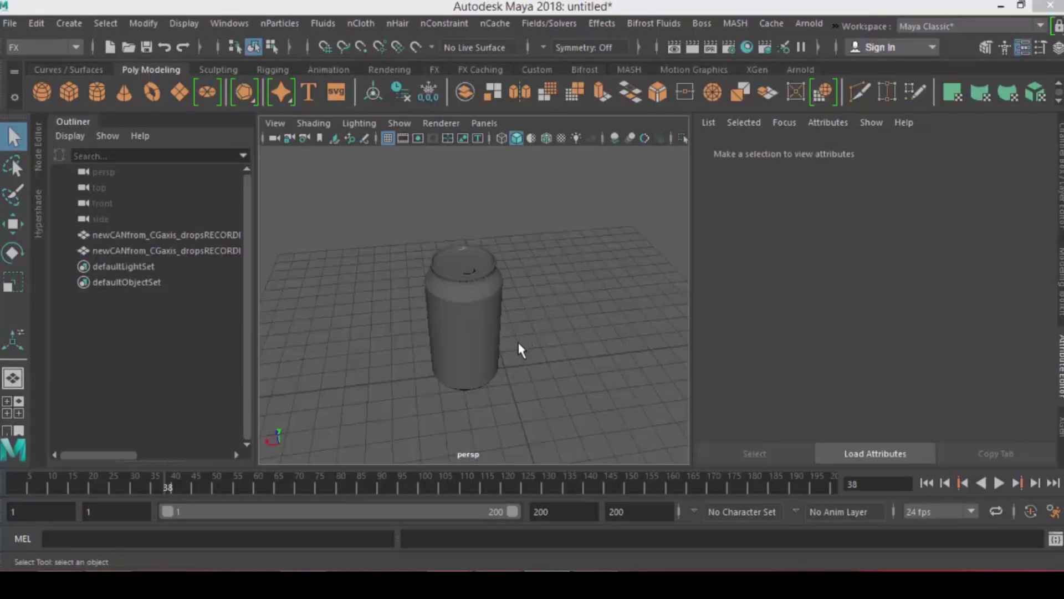
- Select the soda can and keep the FX menu set active
{"action": "left_click", "coordinate": [490, 320]}
{"action": "left_click_drag", "start_coordinate": [483, 319], "coordinate": [461, 311], "text": "alt"}
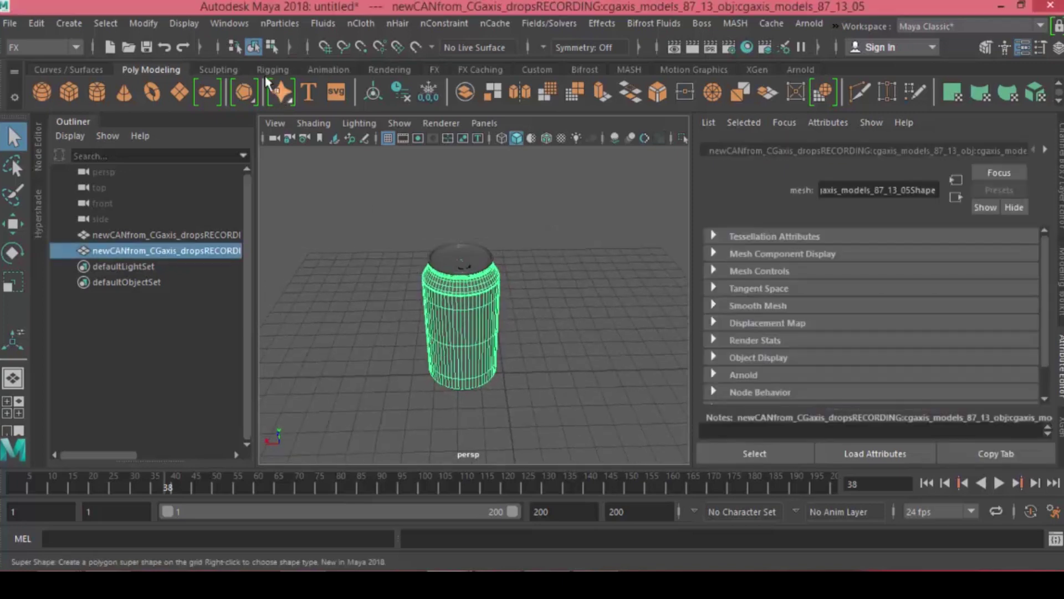
{"action": "left_click", "coordinate": [36, 48]}
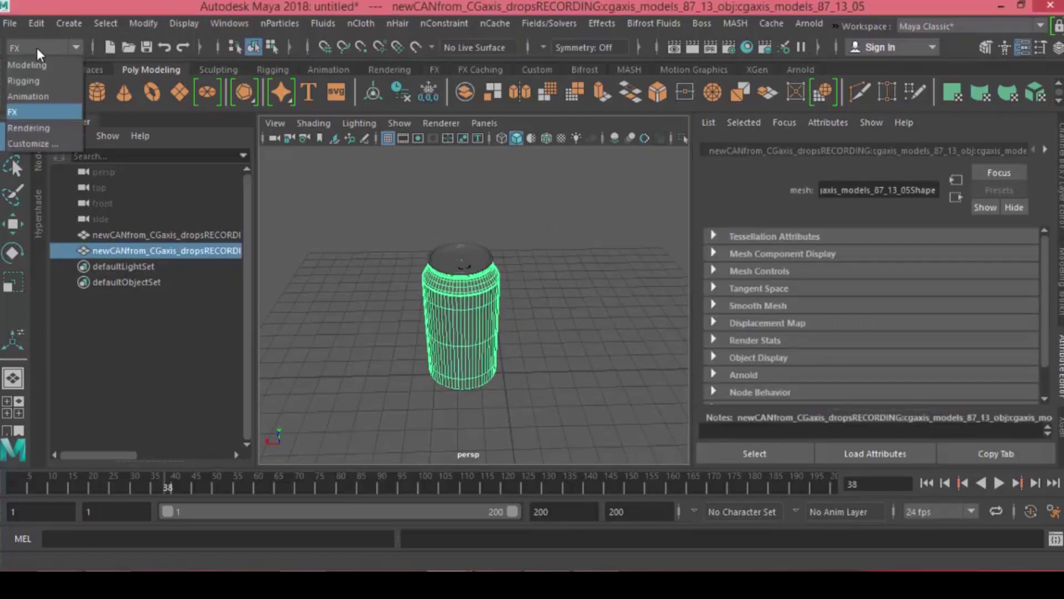
{"action": "left_click", "coordinate": [33, 113]}
- Emit nParticles from the can's surface with Create New Solver
{"action": "left_click", "coordinate": [270, 24]}
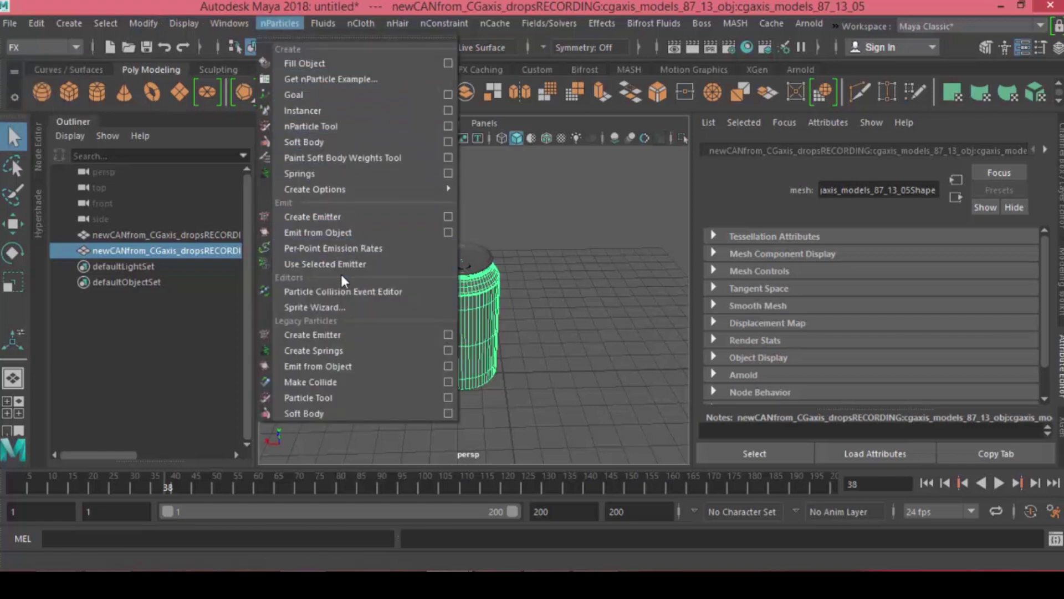
{"action": "left_click", "coordinate": [442, 230]}
{"action": "left_click", "coordinate": [569, 260]}
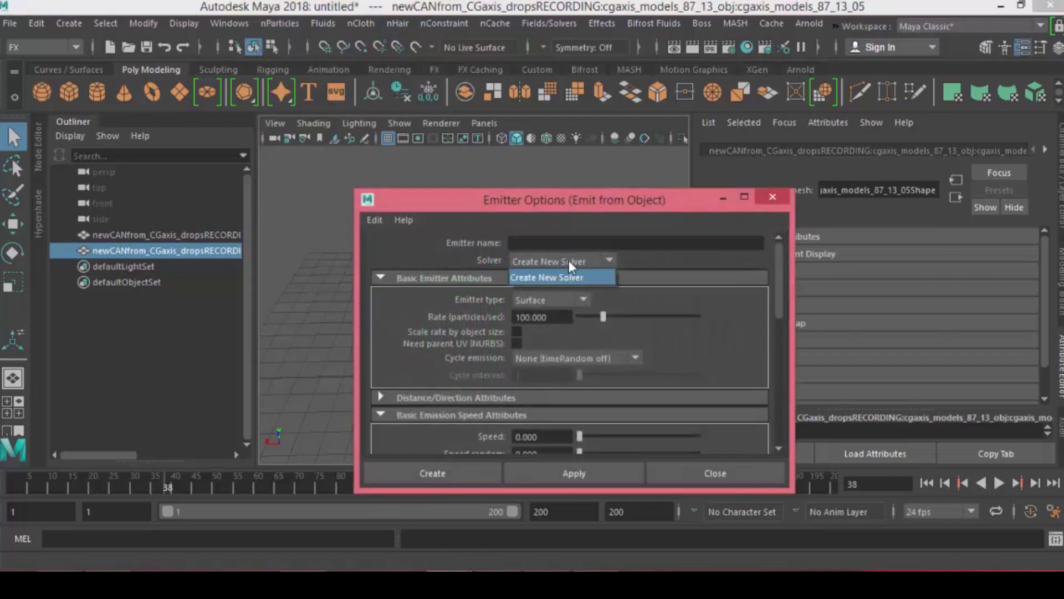
{"action": "left_click", "coordinate": [562, 276]}
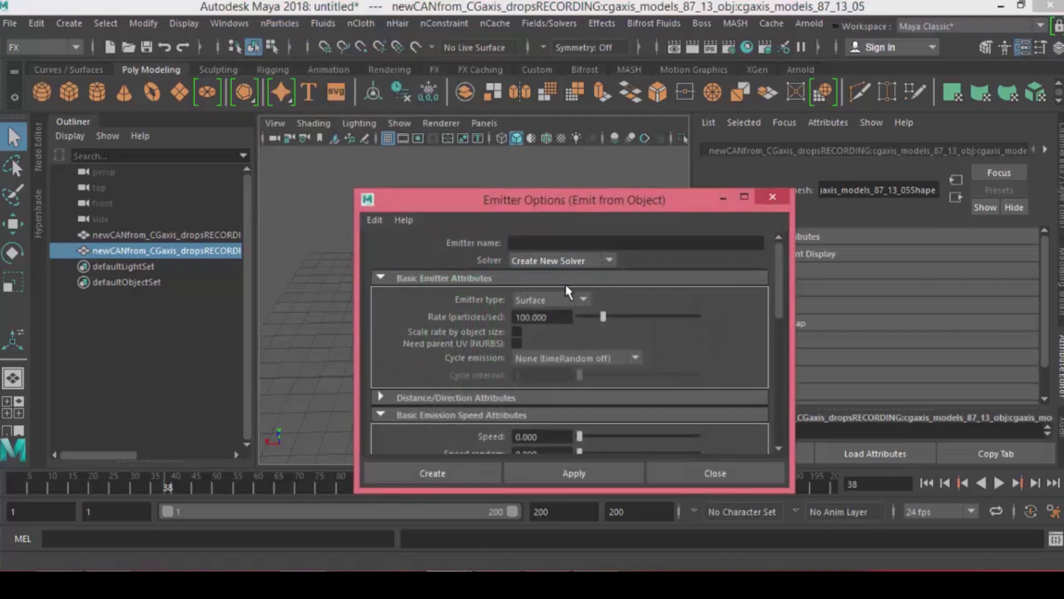
{"action": "left_click", "coordinate": [492, 470]}
- Play the emission to frame 35 and render the nParticles as Spheres
{"action": "left_click", "coordinate": [927, 483]}
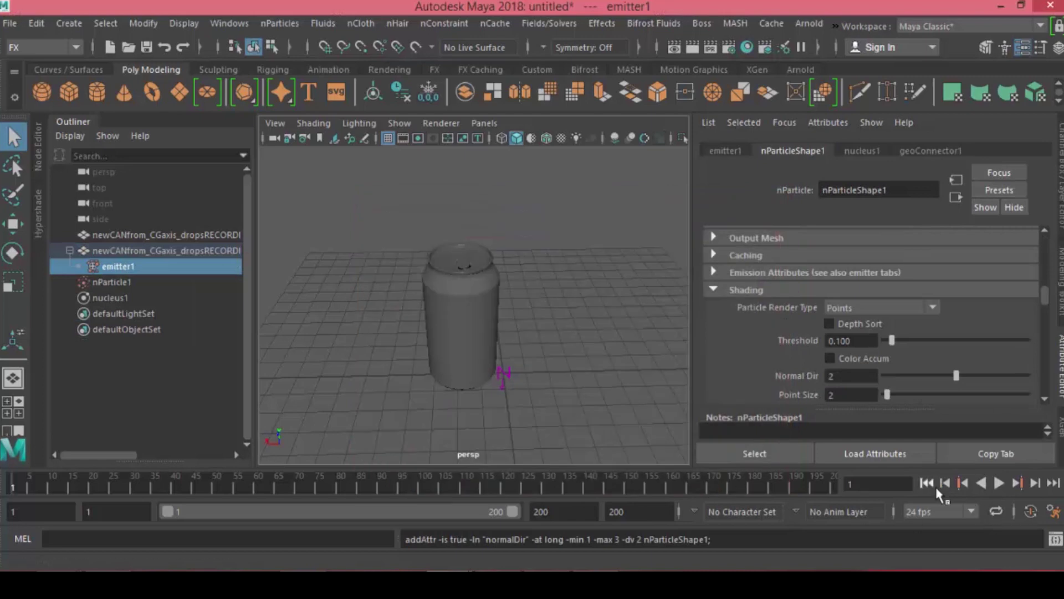
{"action": "left_click", "coordinate": [999, 482]}
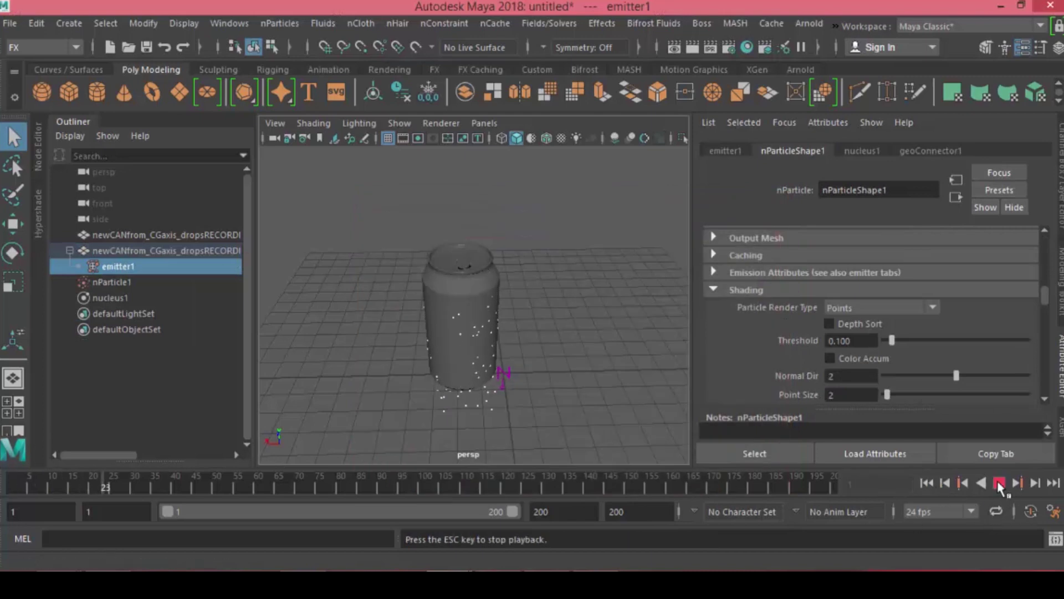
{"action": "left_click", "coordinate": [999, 483]}
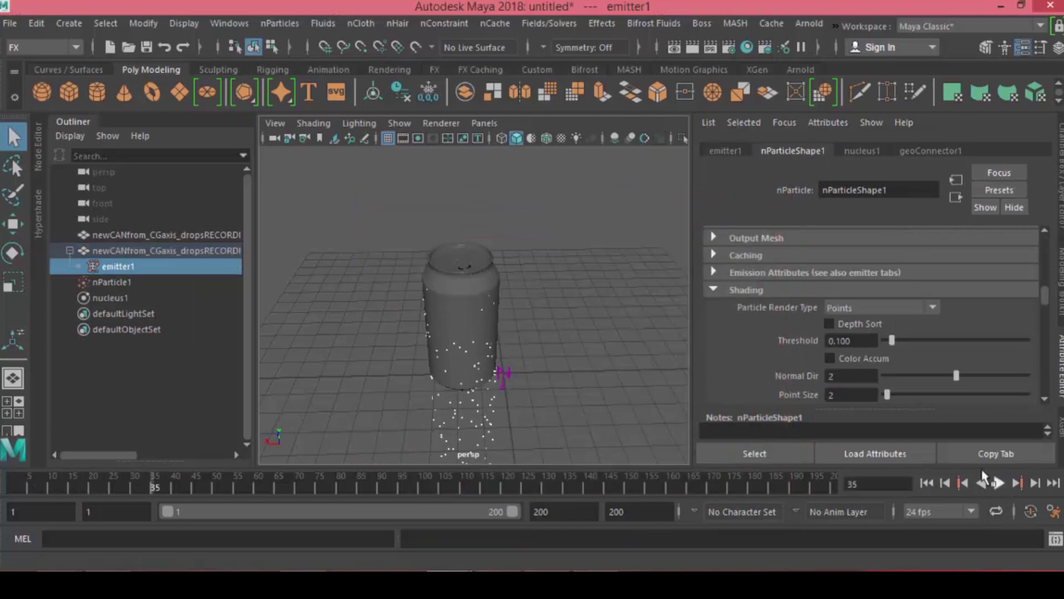
{"action": "left_click", "coordinate": [862, 310]}
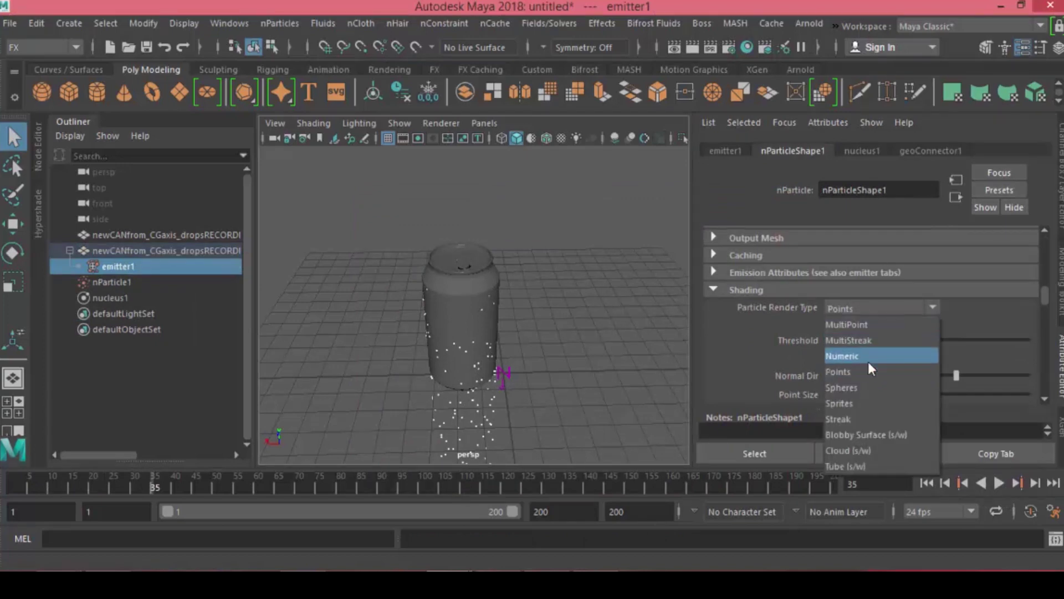
{"action": "left_click", "coordinate": [852, 388]}
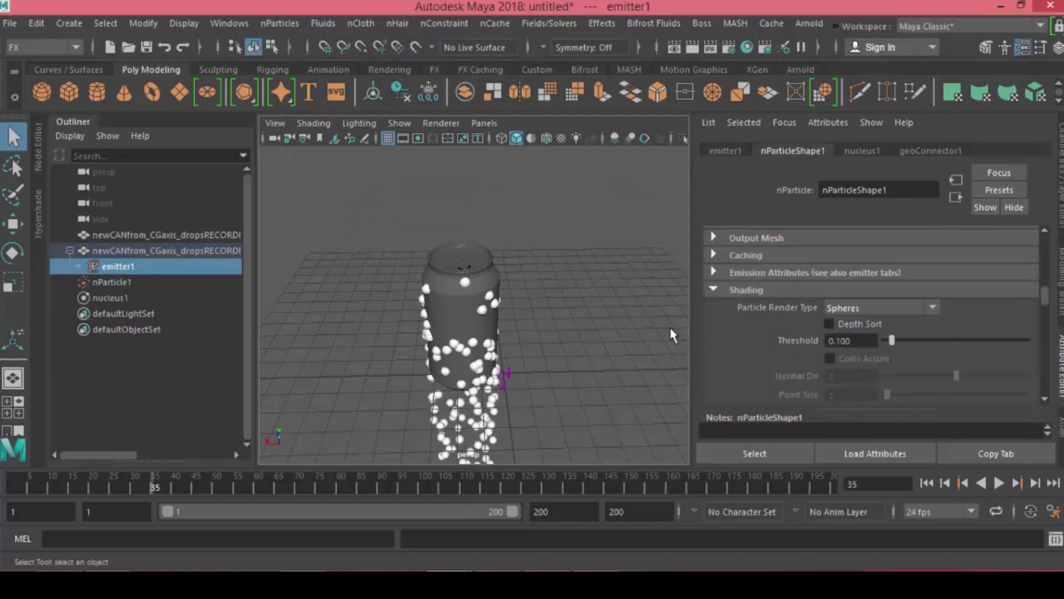
- Set the nParticle radius to 0.050 and pull the camera back to frame the can
{"action": "scroll", "coordinate": [672, 335], "scroll_direction": "up", "scroll_amount": 8}
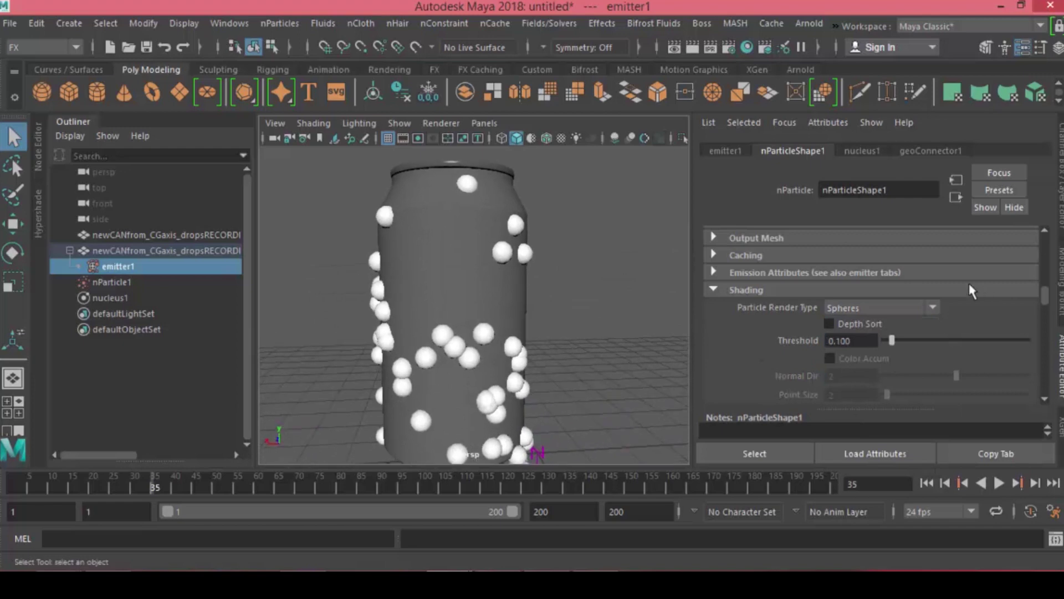
{"action": "scroll", "coordinate": [971, 290], "scroll_direction": "up", "scroll_amount": 10}
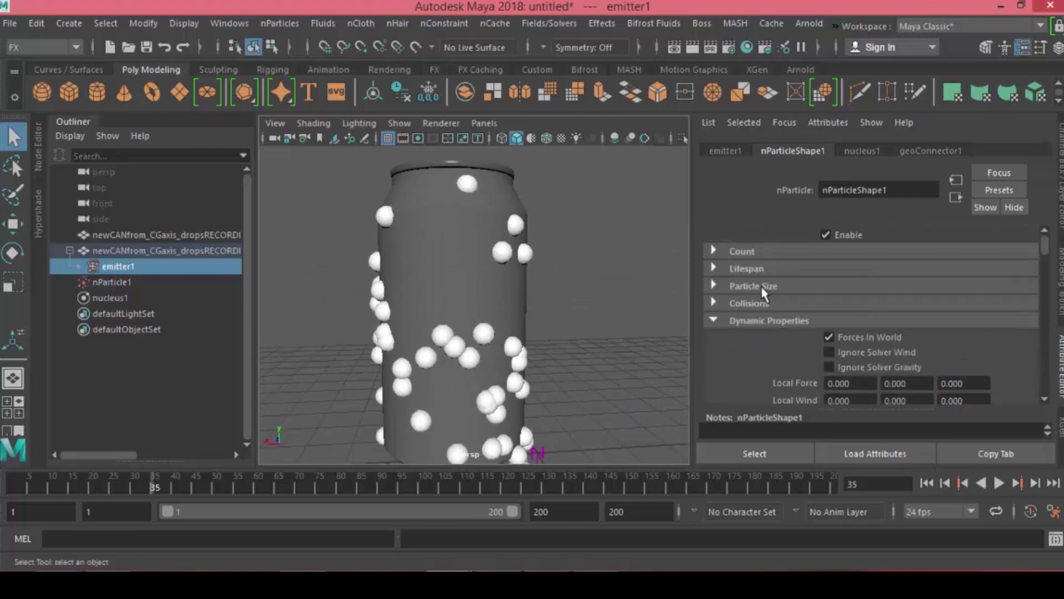
{"action": "left_click", "coordinate": [764, 291]}
{"action": "left_click", "coordinate": [852, 304]}
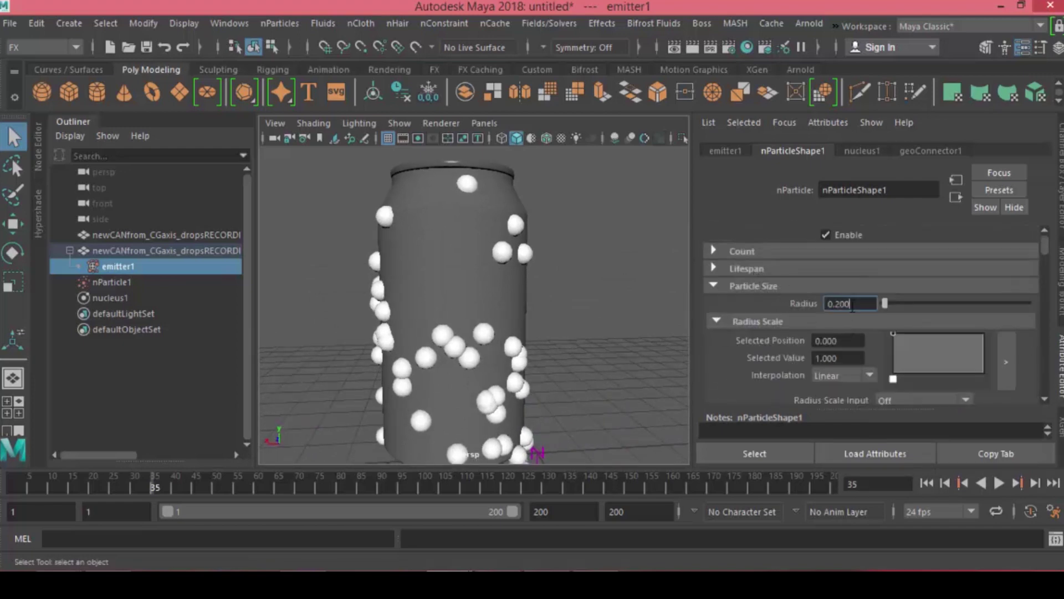
{"action": "type", "text": "050"}
{"action": "left_click", "coordinate": [843, 339]}
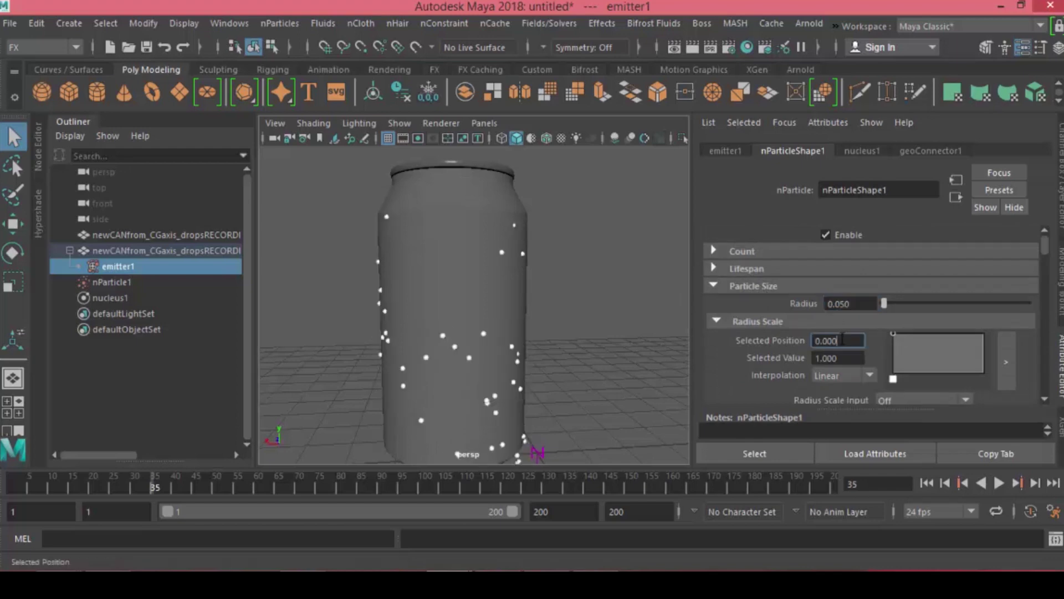
{"action": "right_click_drag", "start_coordinate": [451, 307], "coordinate": [532, 299], "text": "alt"}
{"action": "left_click", "coordinate": [852, 152]}
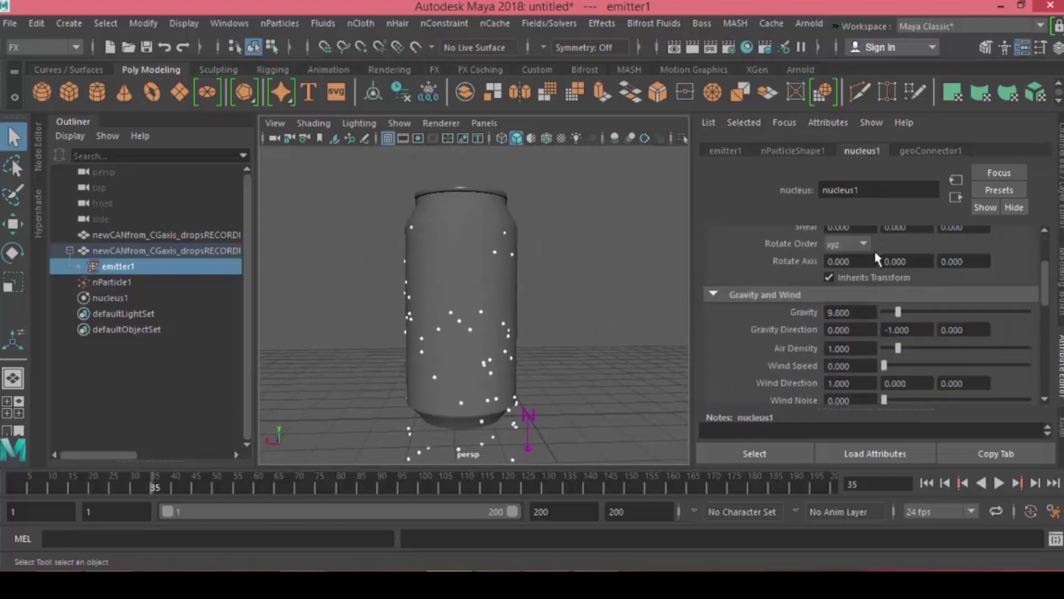
- Turn on Ignore Solver Gravity in nParticleShape1's Dynamic Properties
{"action": "left_click", "coordinate": [727, 149]}
{"action": "scroll", "coordinate": [869, 295], "scroll_direction": "down", "scroll_amount": 3}
{"action": "left_click", "coordinate": [756, 250]}
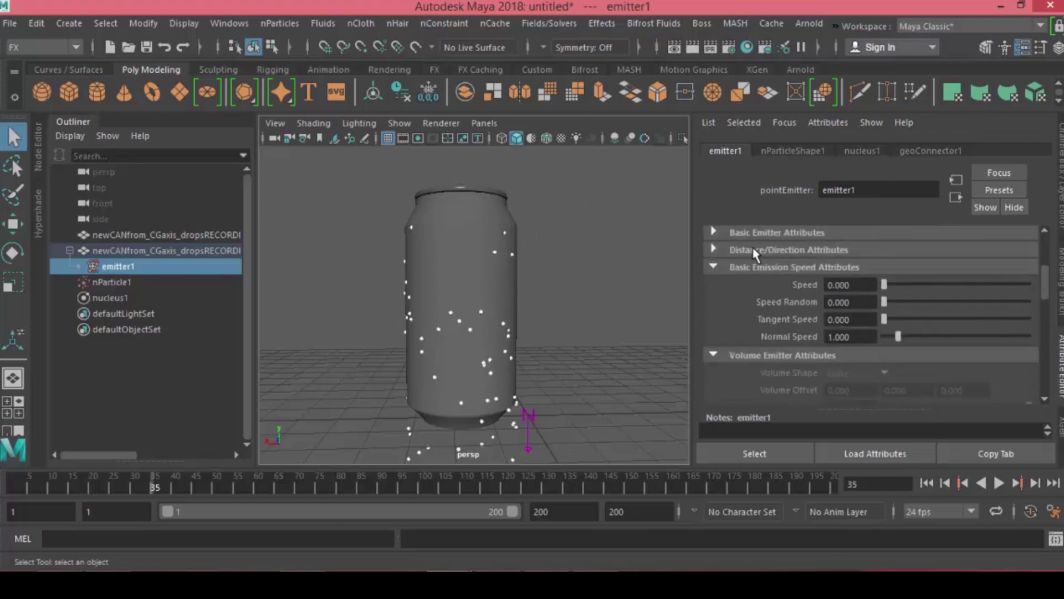
{"action": "scroll", "coordinate": [854, 300], "scroll_direction": "down", "scroll_amount": 8}
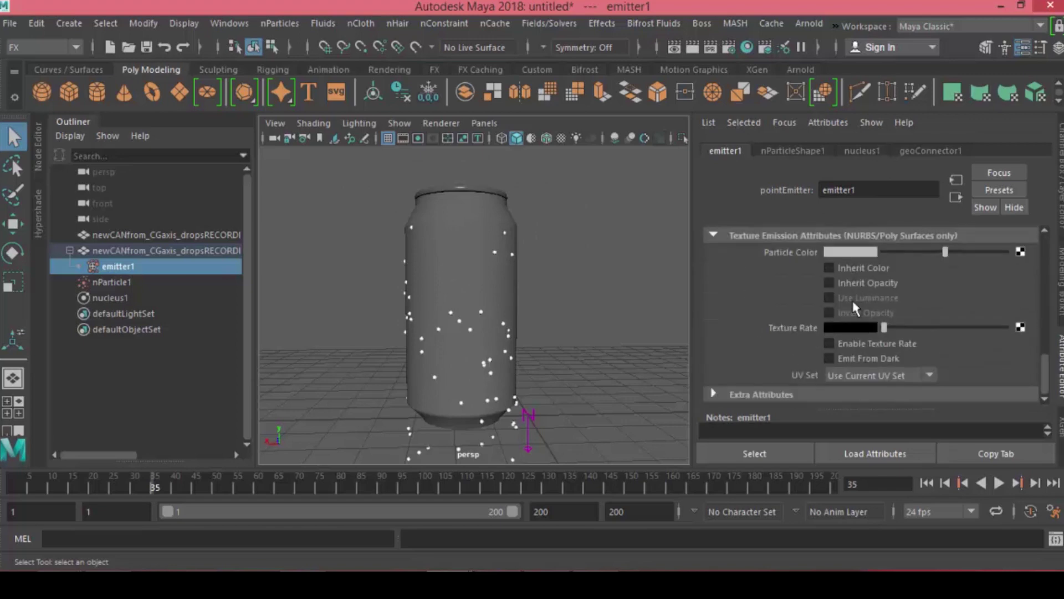
{"action": "scroll", "coordinate": [878, 319], "scroll_direction": "up", "scroll_amount": 2}
{"action": "scroll", "coordinate": [879, 310], "scroll_direction": "up", "scroll_amount": 4}
{"action": "left_click", "coordinate": [798, 150]}
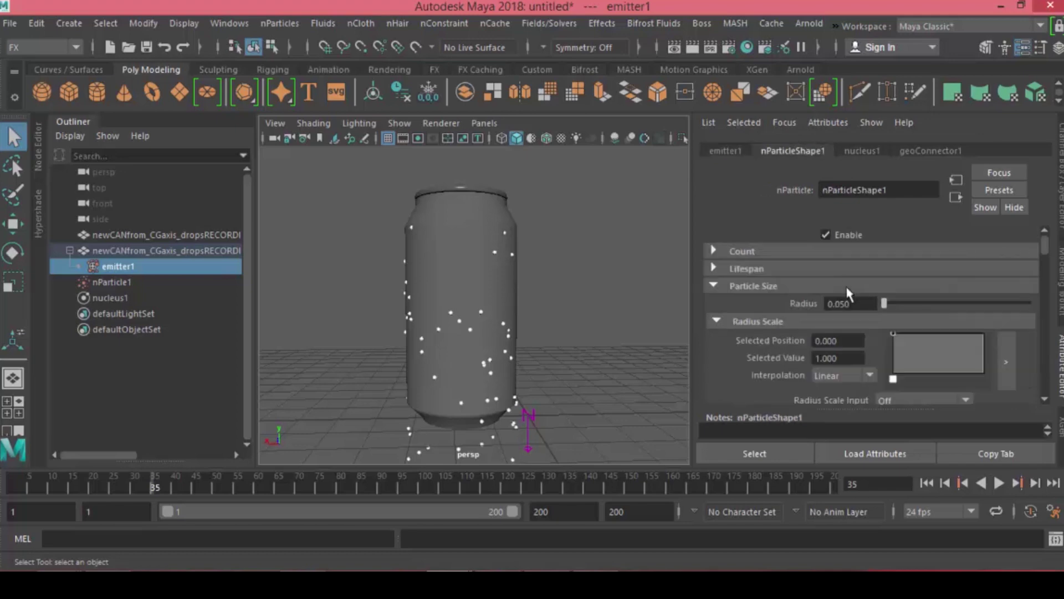
{"action": "scroll", "coordinate": [834, 305], "scroll_direction": "down", "scroll_amount": 5}
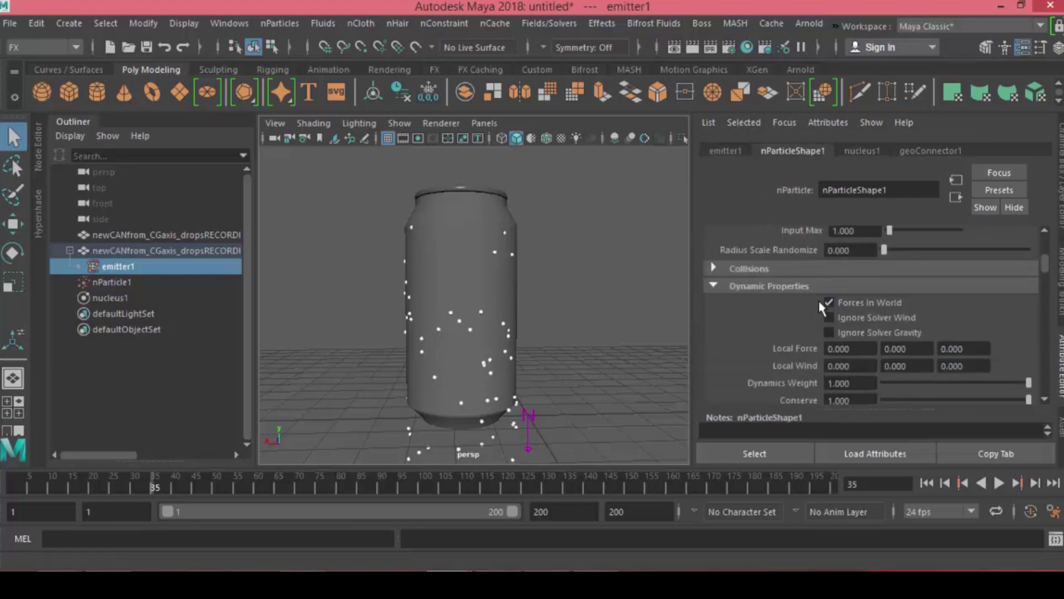
{"action": "left_click", "coordinate": [871, 333]}
- Play the simulation to frame 45 to confirm the droplets stay on the can
{"action": "left_click", "coordinate": [999, 483]}
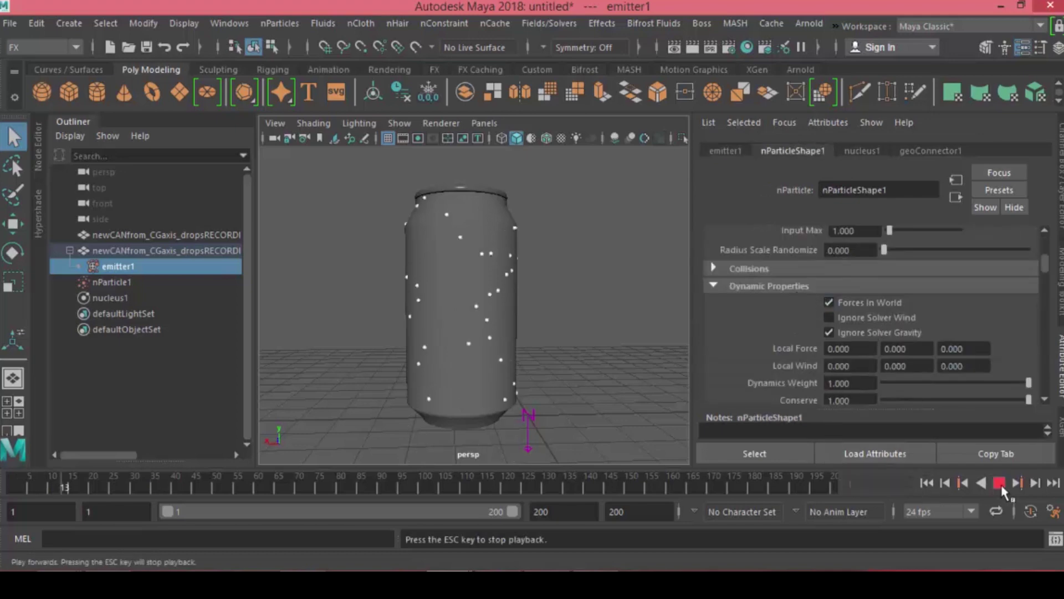
{"action": "left_click", "coordinate": [1000, 483]}
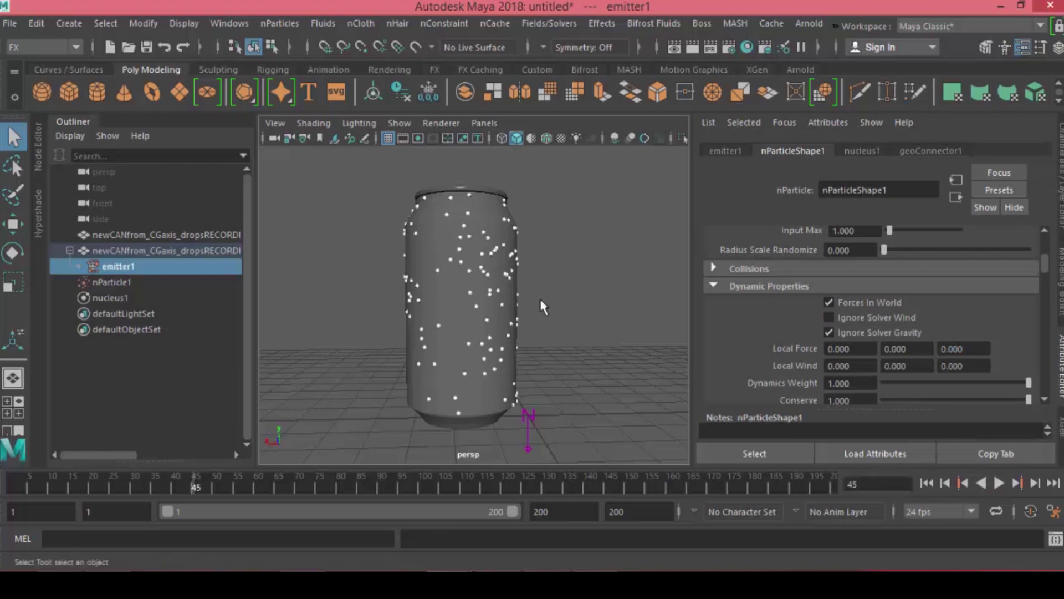
{"action": "left_click_drag", "start_coordinate": [542, 306], "coordinate": [638, 320], "text": "alt"}
{"action": "scroll", "coordinate": [927, 328], "scroll_direction": "down", "scroll_amount": 4}
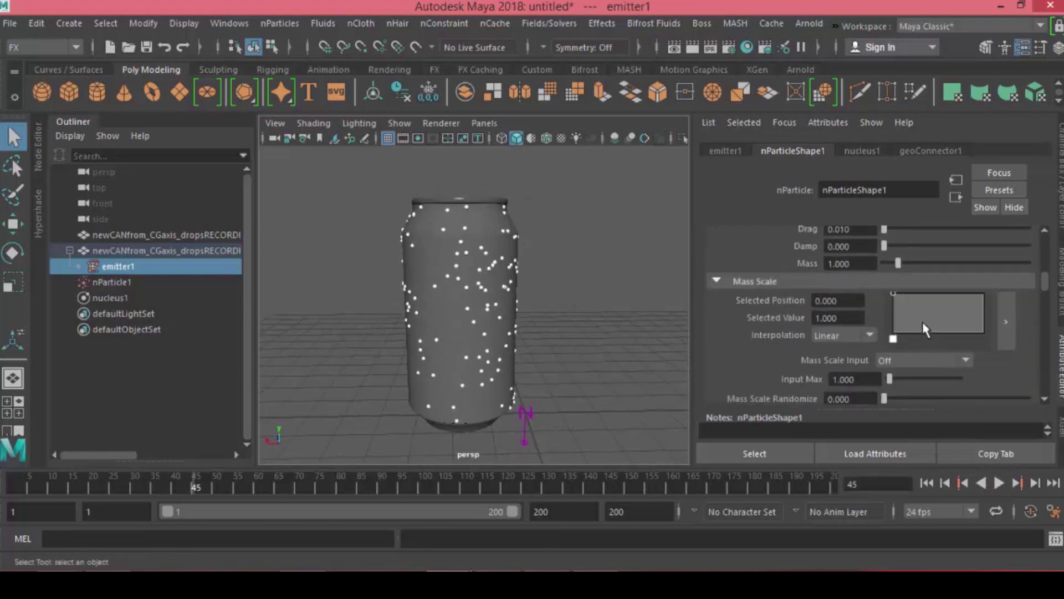
{"action": "scroll", "coordinate": [924, 328], "scroll_direction": "down", "scroll_amount": 5}
{"action": "scroll", "coordinate": [920, 327], "scroll_direction": "down", "scroll_amount": 4}
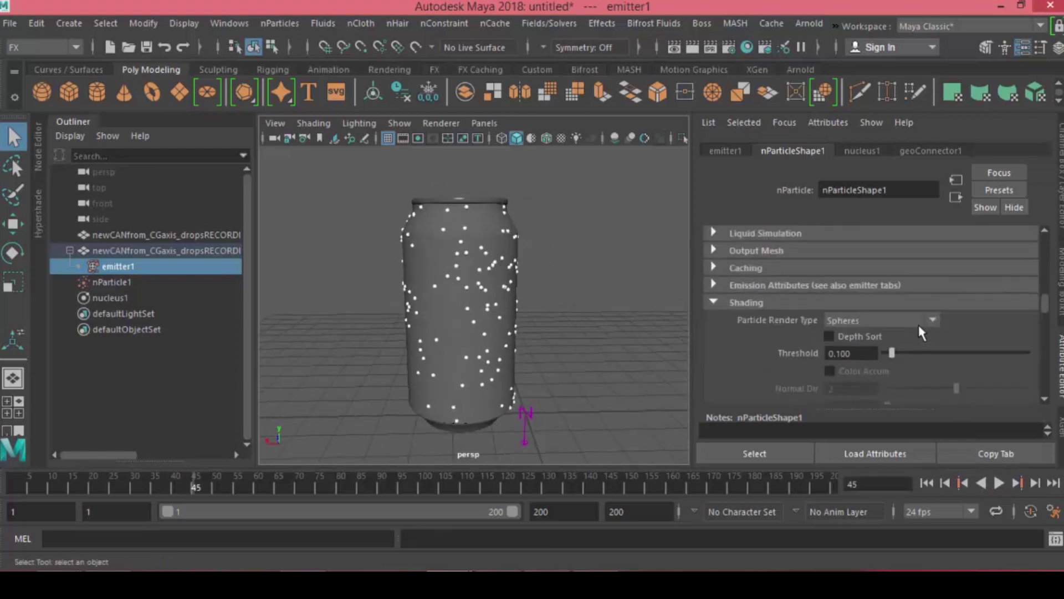
{"action": "scroll", "coordinate": [906, 328], "scroll_direction": "up", "scroll_amount": 1}
- Enable texture emission rate on emitter1 and map a nearly all-black ramp texture to it
{"action": "left_click", "coordinate": [721, 146]}
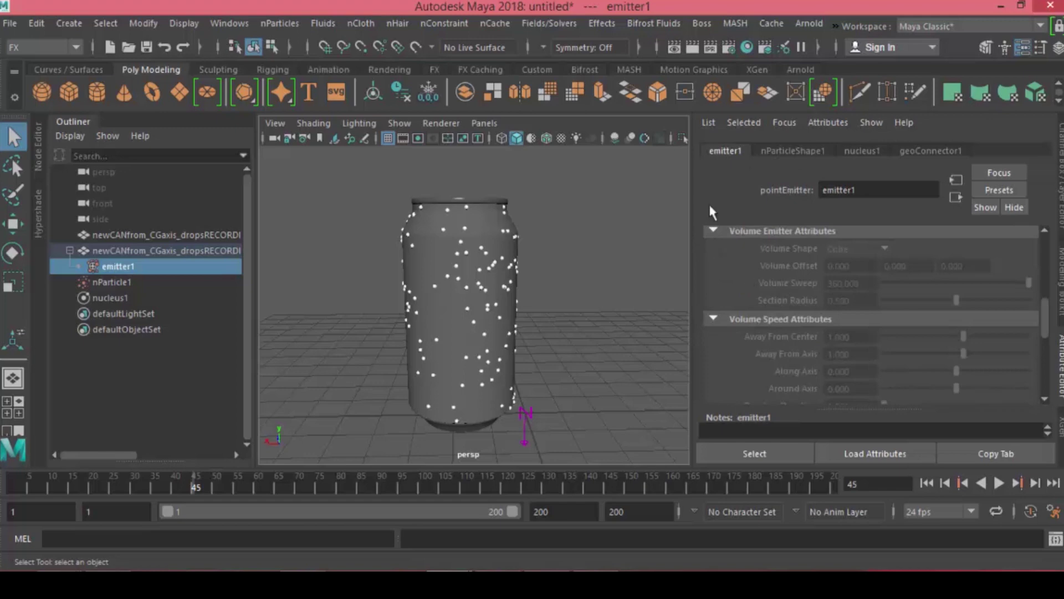
{"action": "scroll", "coordinate": [916, 331], "scroll_direction": "down", "scroll_amount": 6}
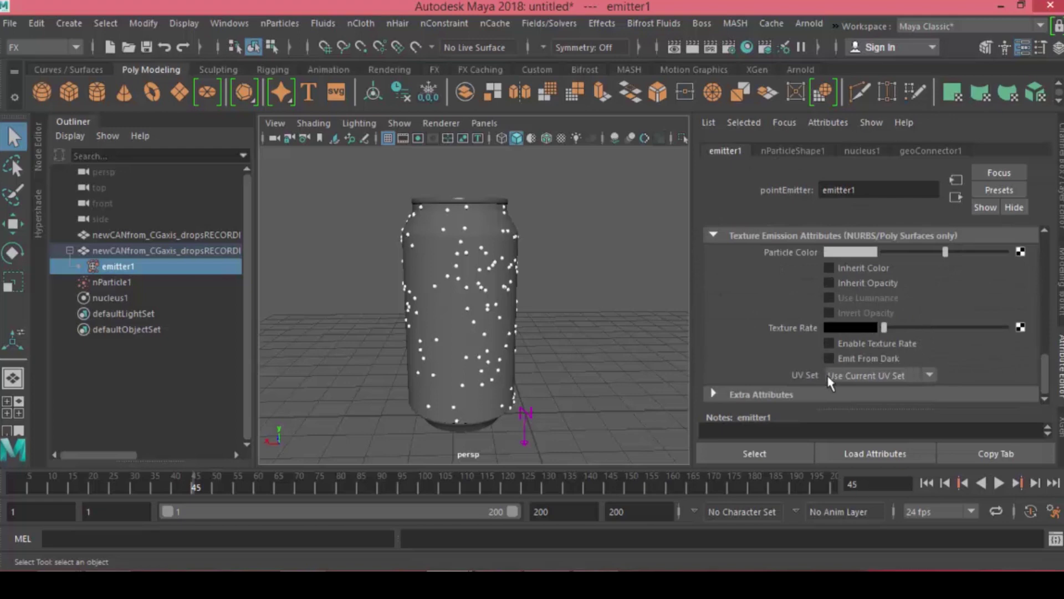
{"action": "left_click", "coordinate": [868, 341]}
{"action": "left_click", "coordinate": [1020, 328]}
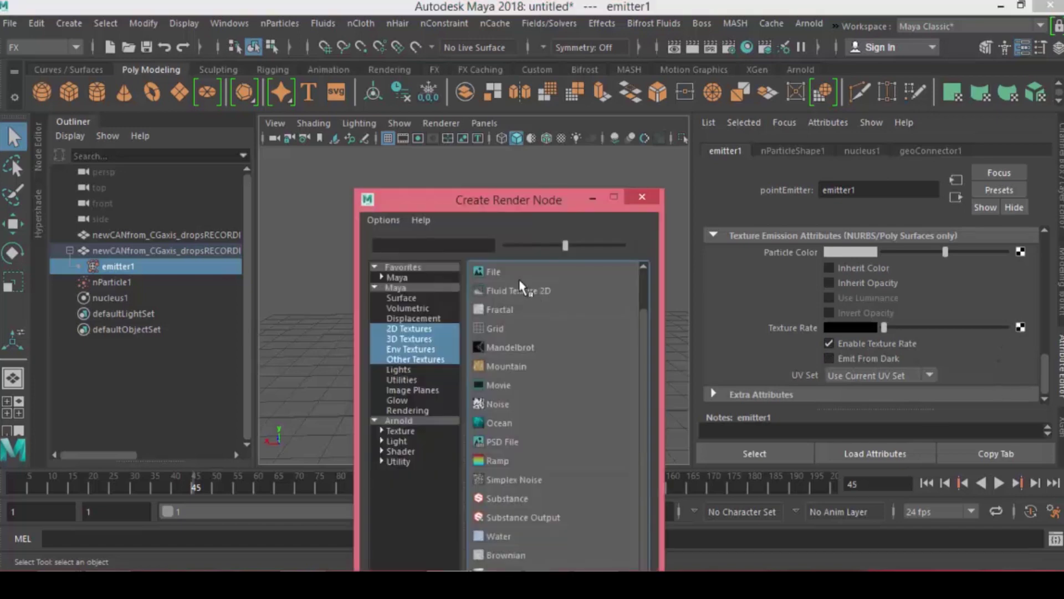
{"action": "left_click", "coordinate": [506, 461]}
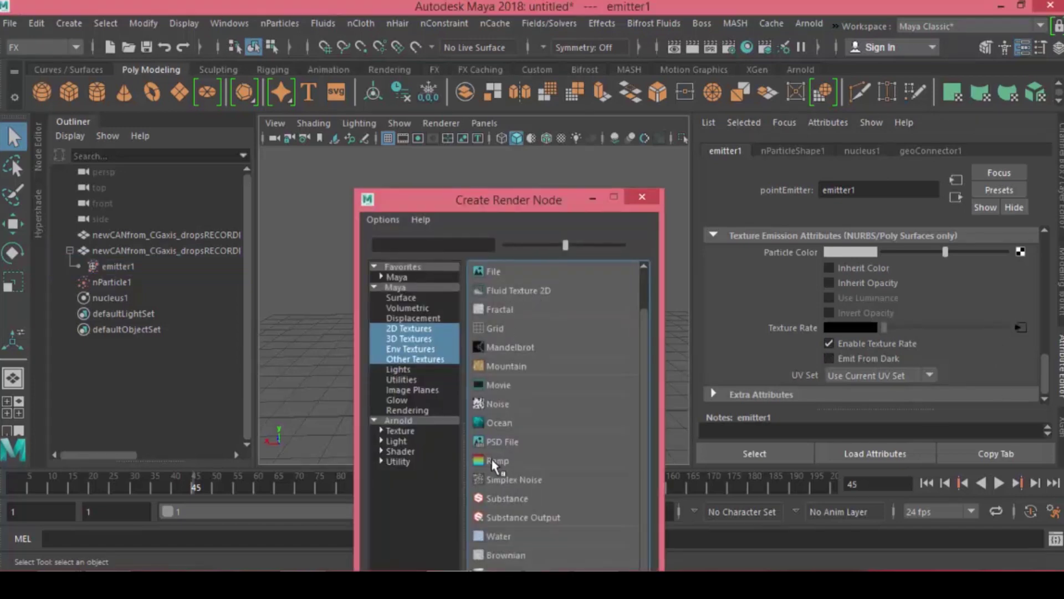
{"action": "scroll", "coordinate": [916, 386], "scroll_direction": "down", "scroll_amount": 2}
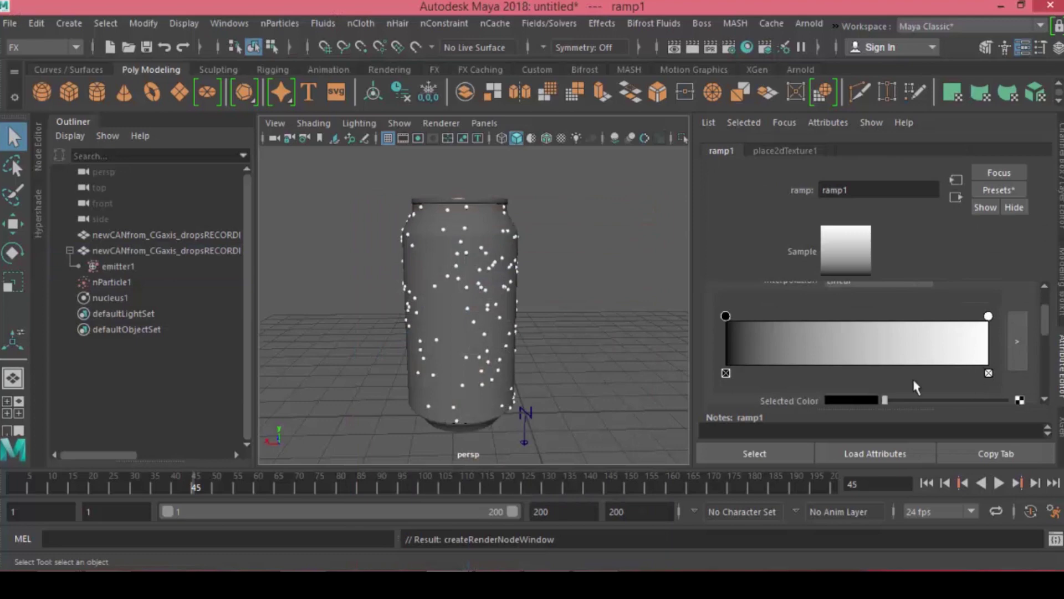
{"action": "left_click_drag", "start_coordinate": [725, 317], "coordinate": [979, 337]}
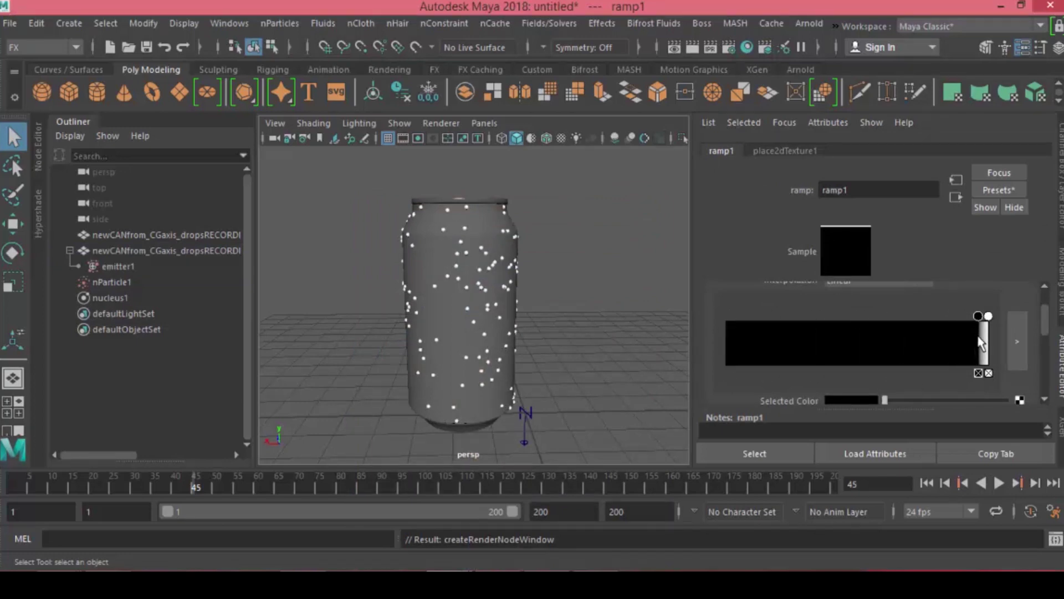
- Replay the emission from frame 1 with a closer, lower view of the can
{"action": "left_click", "coordinate": [926, 482]}
{"action": "right_click_drag", "start_coordinate": [565, 332], "coordinate": [562, 292], "text": "alt"}
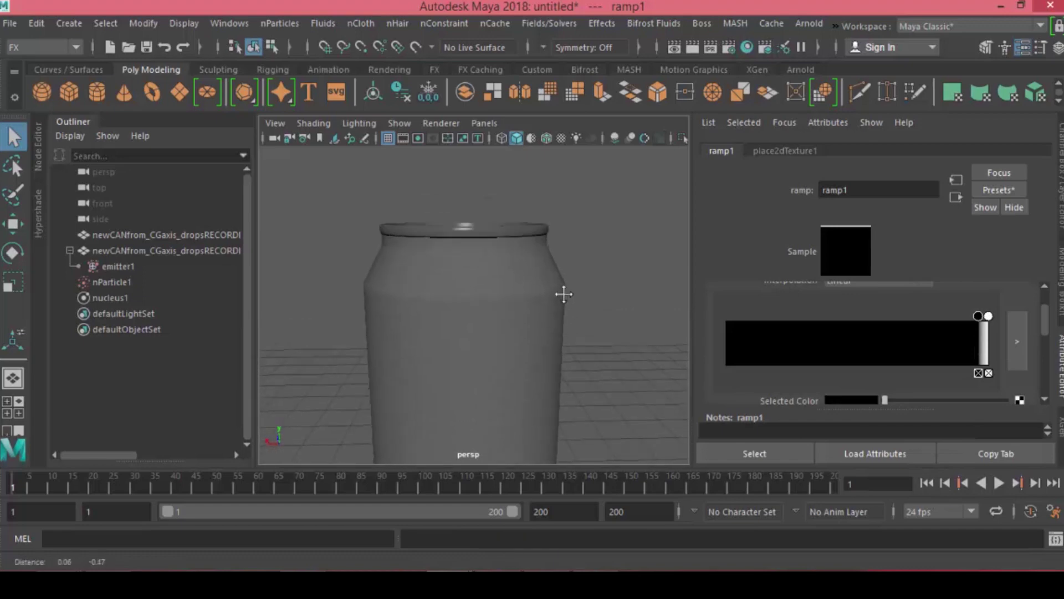
{"action": "left_click_drag", "start_coordinate": [562, 292], "coordinate": [604, 315], "text": "alt"}
{"action": "left_click", "coordinate": [1000, 483]}
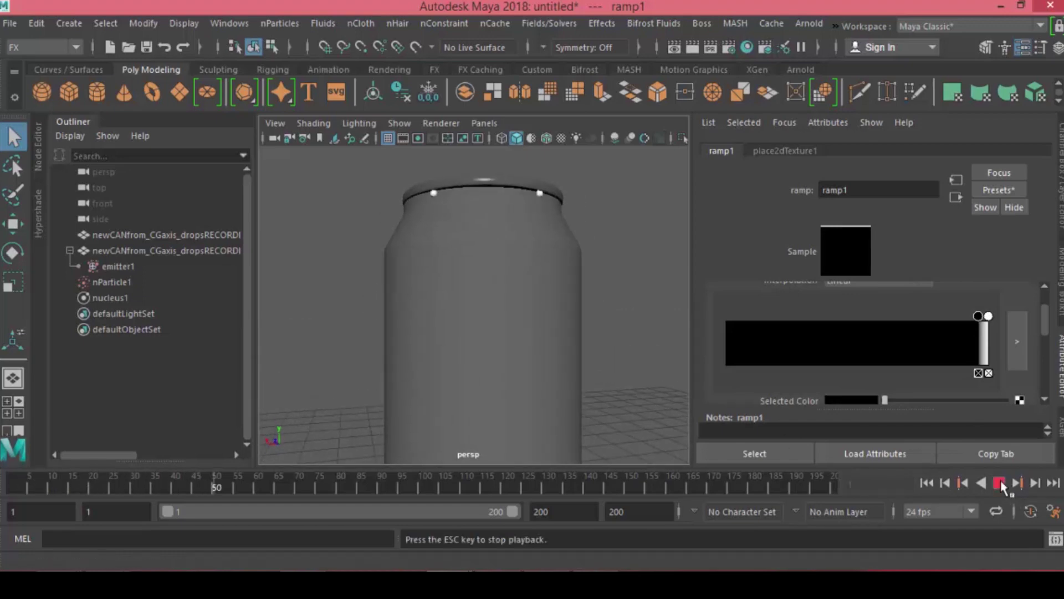
{"action": "left_click", "coordinate": [999, 483]}
{"action": "mouse_move", "coordinate": [596, 363]}
{"action": "left_mouse_down", "text": "alt"}
{"action": "mouse_move", "coordinate": [451, 328]}
{"action": "mouse_move", "coordinate": [392, 355]}
{"action": "mouse_move", "coordinate": [534, 373]}
{"action": "mouse_move", "coordinate": [588, 364]}
{"action": "left_mouse_up", "text": "alt"}
{"action": "scroll", "coordinate": [942, 332], "scroll_direction": "down", "scroll_amount": 2}
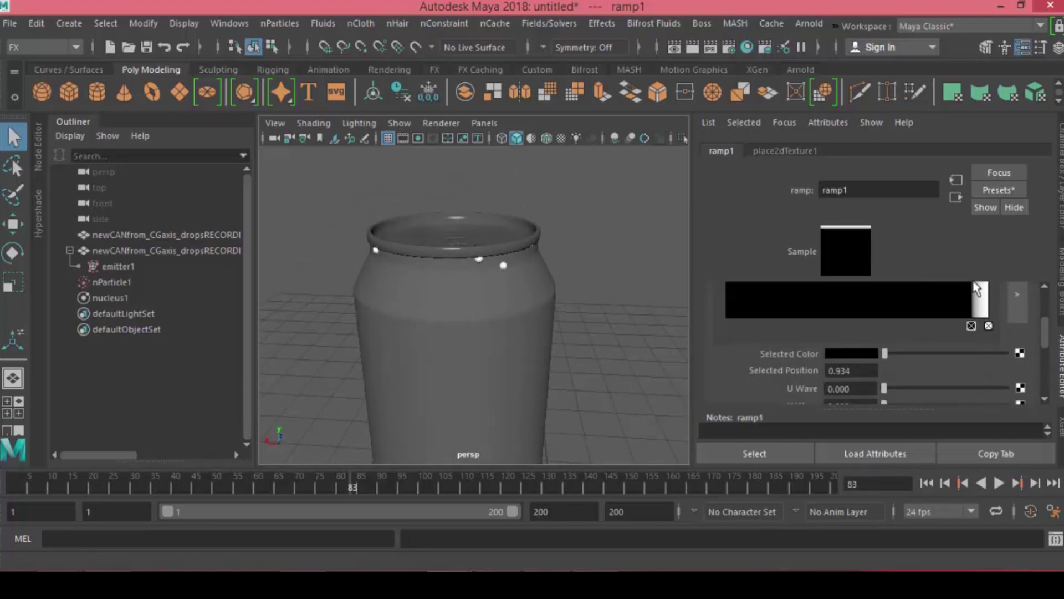
{"action": "scroll", "coordinate": [977, 293], "scroll_direction": "up", "scroll_amount": 2}
{"action": "left_click_drag", "start_coordinate": [971, 316], "coordinate": [936, 316]}
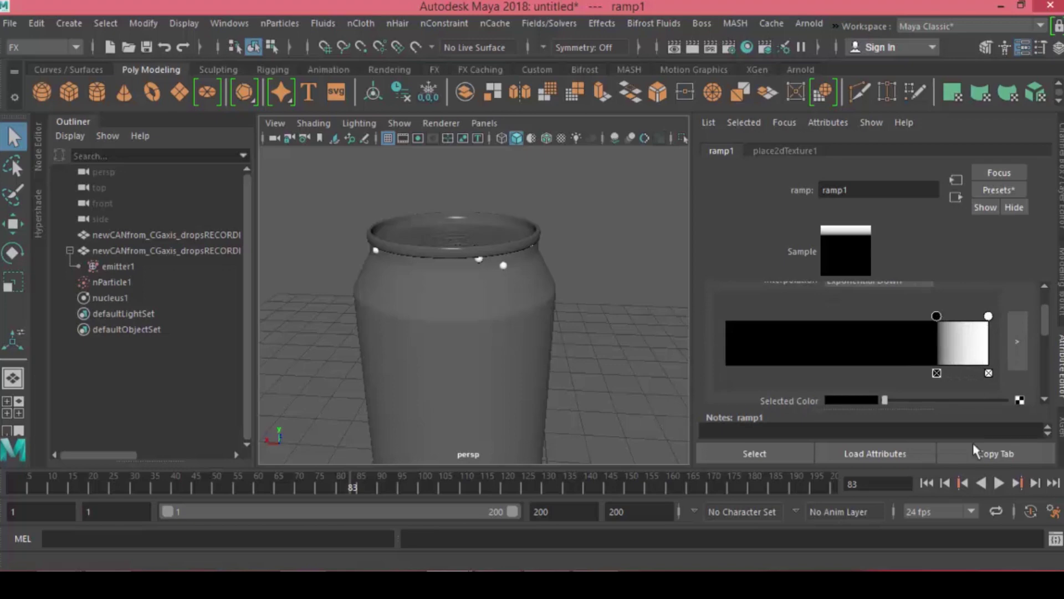
- Select the emitter and replay to check droplets emit only on the can's upper section
{"action": "left_click", "coordinate": [998, 483]}
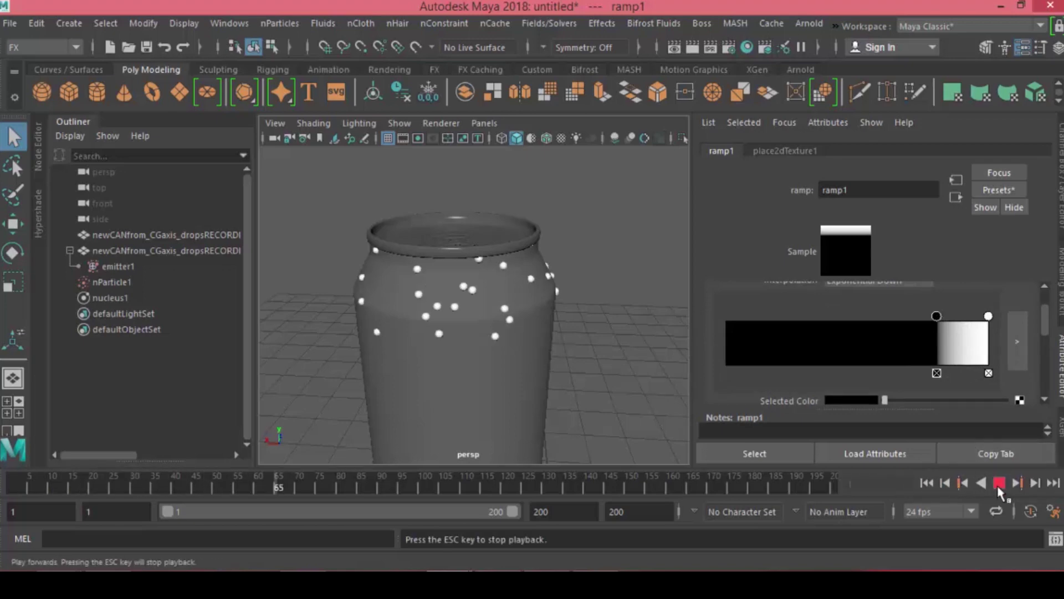
{"action": "left_click", "coordinate": [998, 483]}
{"action": "left_click", "coordinate": [927, 483]}
{"action": "left_click", "coordinate": [128, 266]}
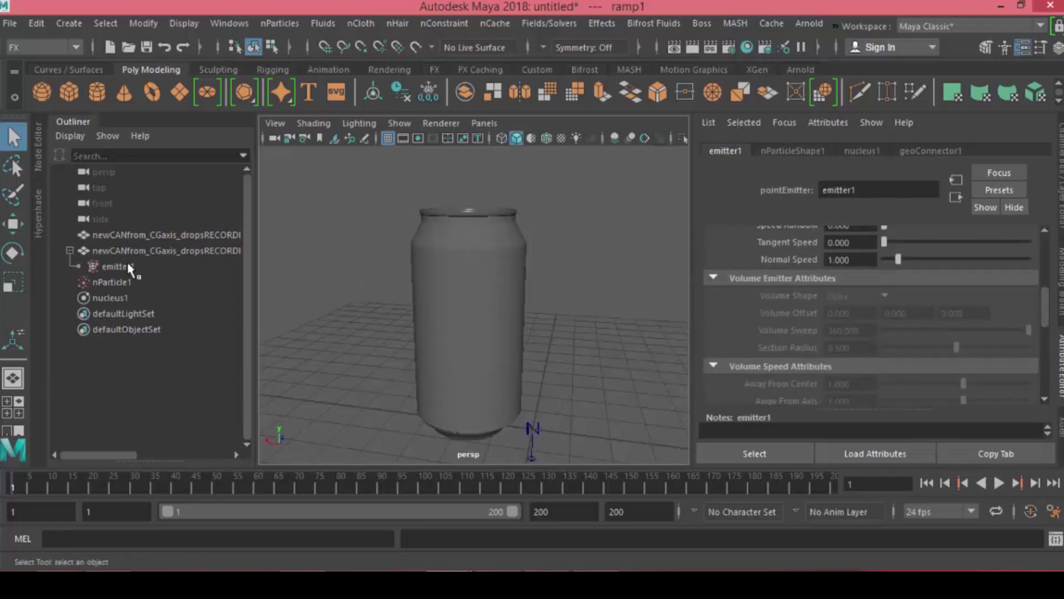
{"action": "left_click", "coordinate": [998, 483]}
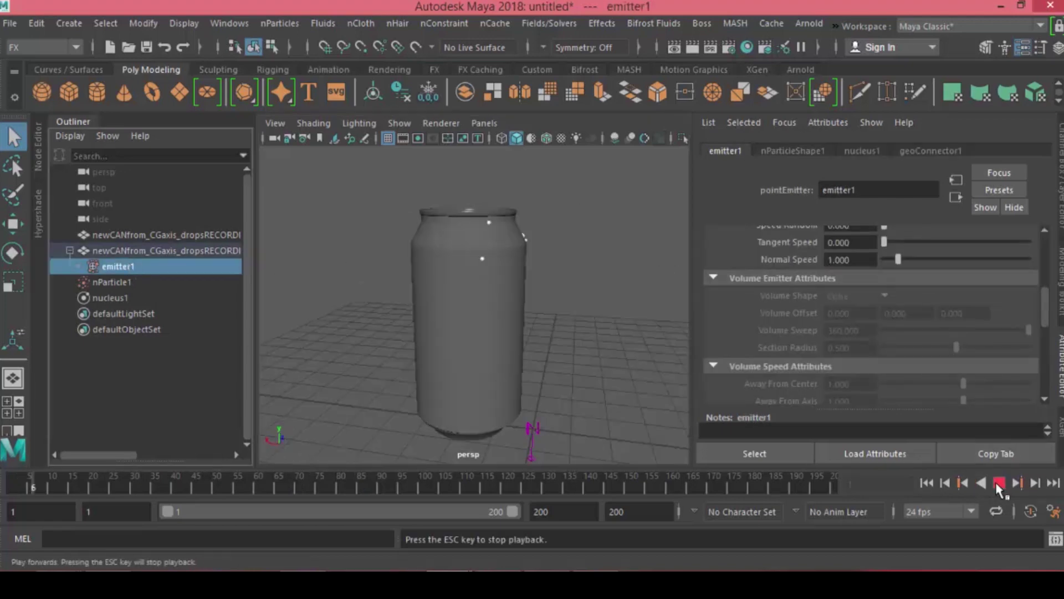
{"action": "left_click", "coordinate": [998, 483]}
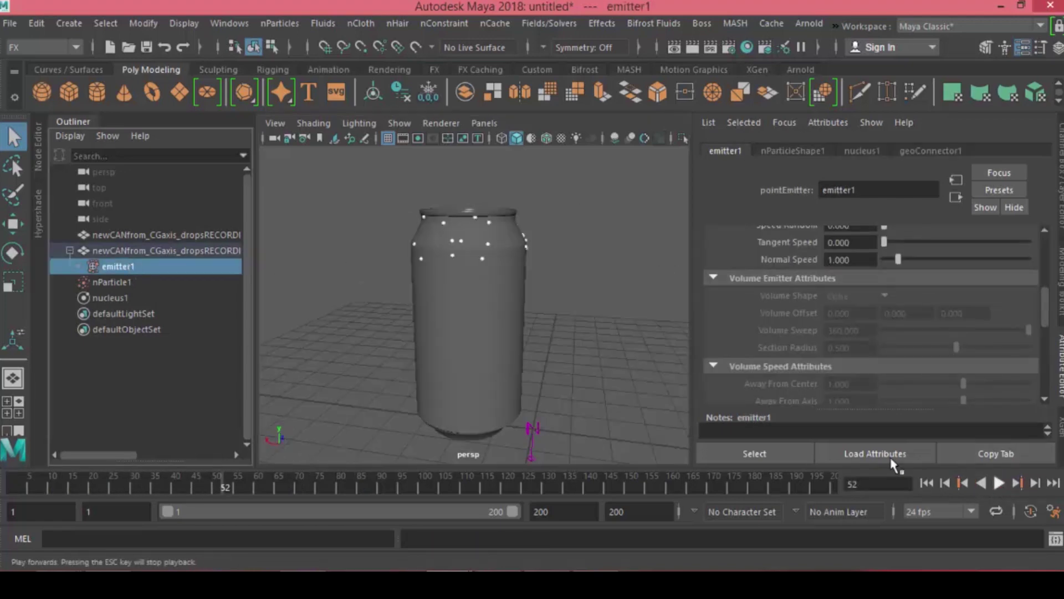
- Select nParticle1 plus the can mesh and apply nParticles > Goal
{"action": "left_click_drag", "start_coordinate": [451, 280], "coordinate": [434, 236], "text": "alt"}
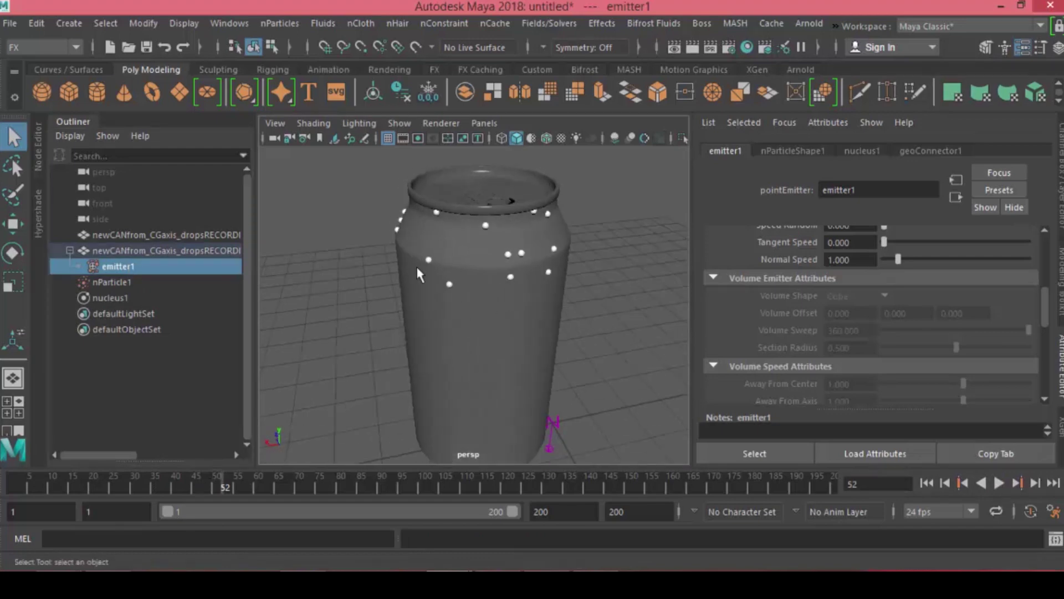
{"action": "left_click", "coordinate": [118, 283]}
{"action": "left_click", "coordinate": [132, 251], "text": "ctrl"}
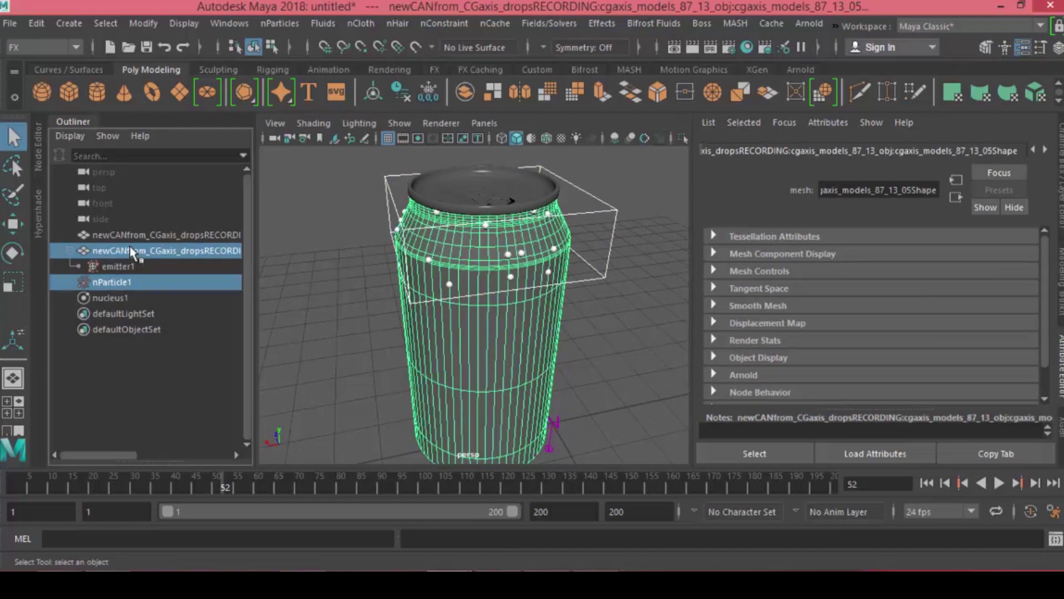
{"action": "left_click", "coordinate": [268, 25]}
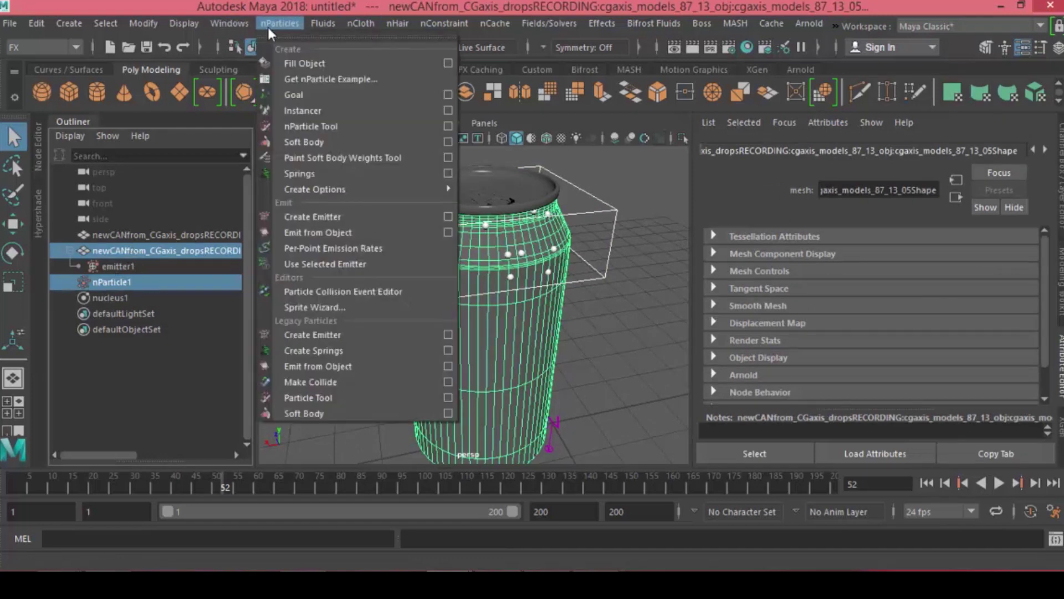
{"action": "left_click", "coordinate": [407, 94]}
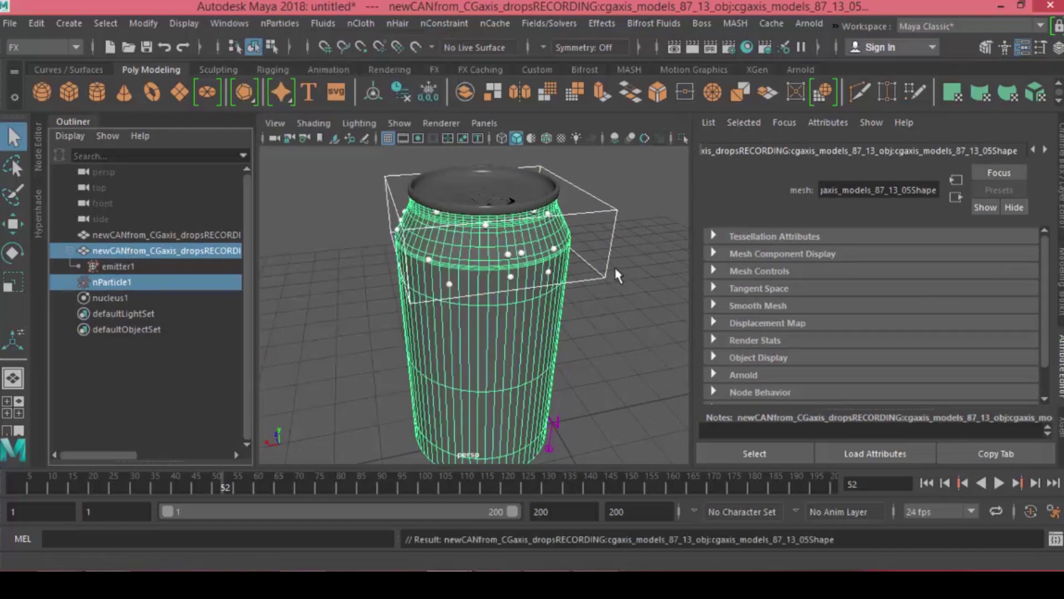
- Replay the goal-driven simulation to frame 50 and view it looking down on the can lid
{"action": "left_click", "coordinate": [927, 482]}
{"action": "left_click", "coordinate": [999, 482]}
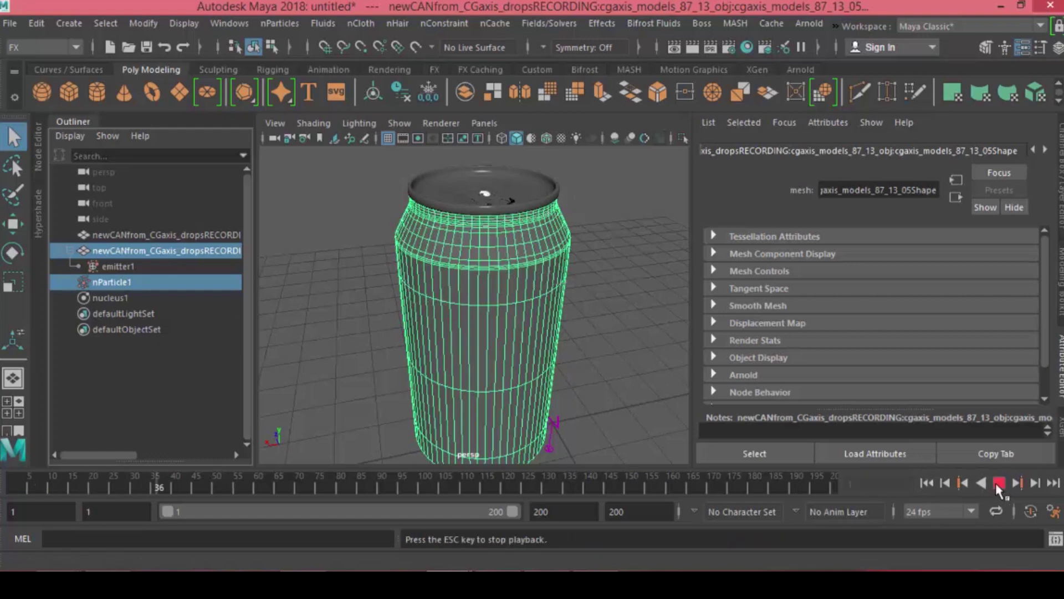
{"action": "left_click", "coordinate": [998, 483]}
{"action": "left_click_drag", "start_coordinate": [499, 333], "coordinate": [563, 280], "text": "alt"}
{"action": "scroll", "coordinate": [535, 327], "scroll_direction": "up", "scroll_amount": 5}
{"action": "scroll", "coordinate": [487, 289], "scroll_direction": "down", "scroll_amount": 5}
{"action": "scroll", "coordinate": [511, 285], "scroll_direction": "down", "scroll_amount": 2}
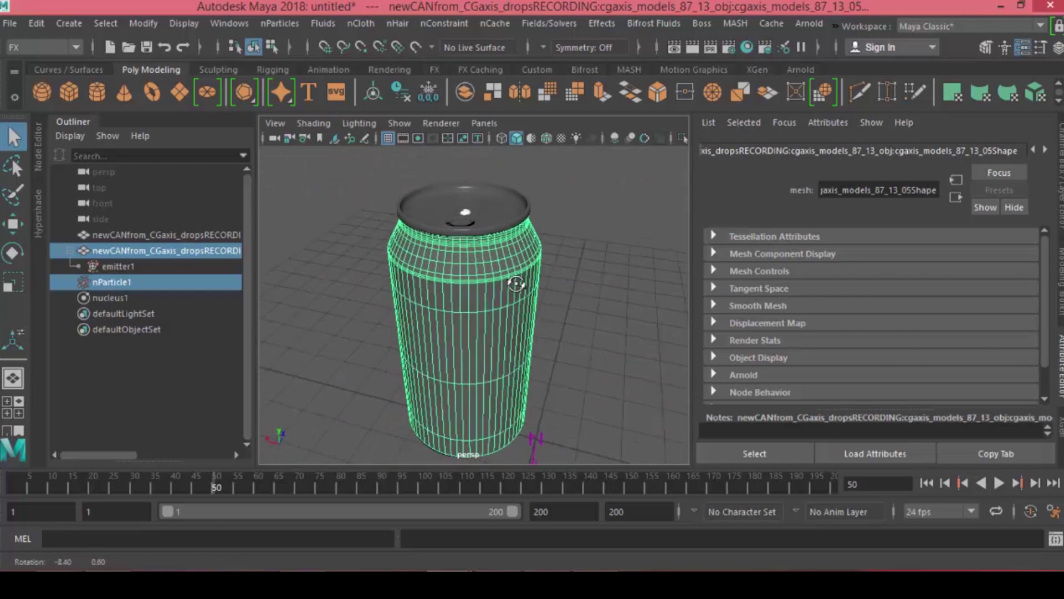
{"action": "left_click", "coordinate": [139, 282]}
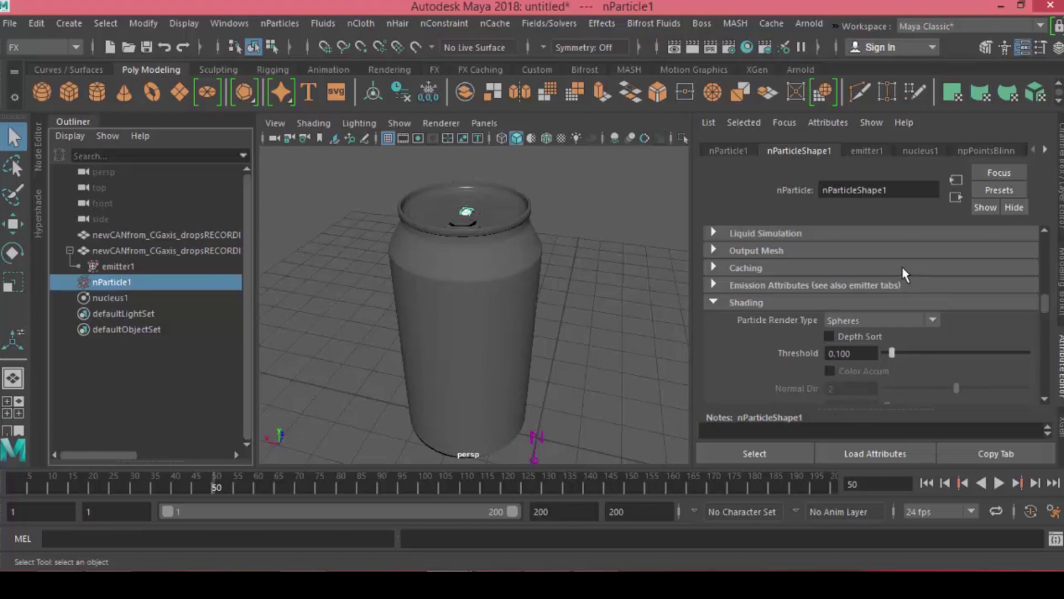
- Review emitter1's basic emitter settings and replay the simulation from the start
{"action": "scroll", "coordinate": [904, 273], "scroll_direction": "up", "scroll_amount": 3}
{"action": "left_click", "coordinate": [858, 149]}
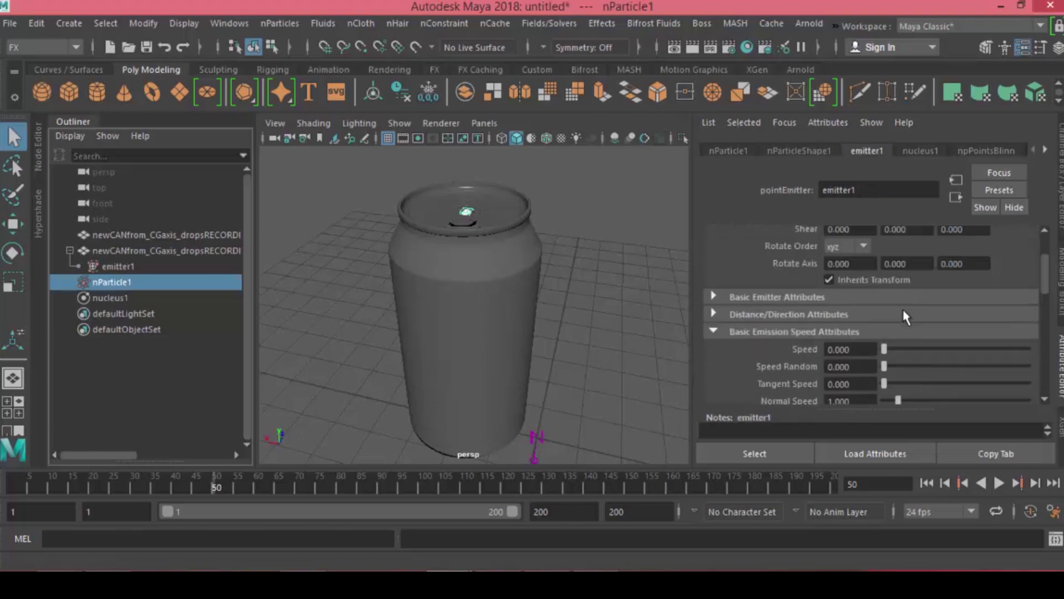
{"action": "left_click", "coordinate": [776, 297]}
{"action": "scroll", "coordinate": [856, 363], "scroll_direction": "down", "scroll_amount": 2}
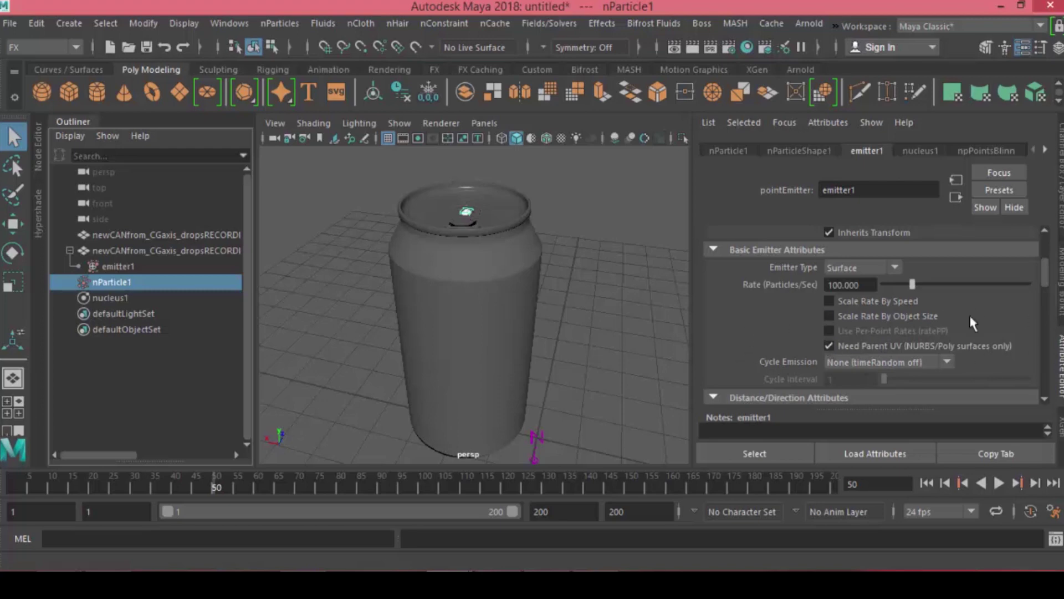
{"action": "left_click", "coordinate": [926, 482]}
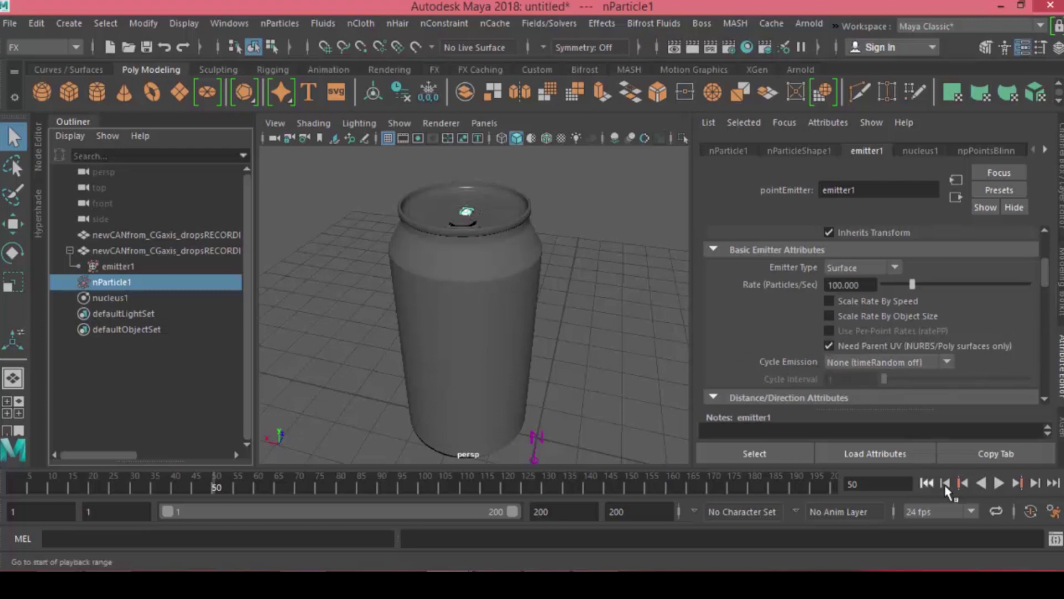
{"action": "left_click", "coordinate": [999, 482]}
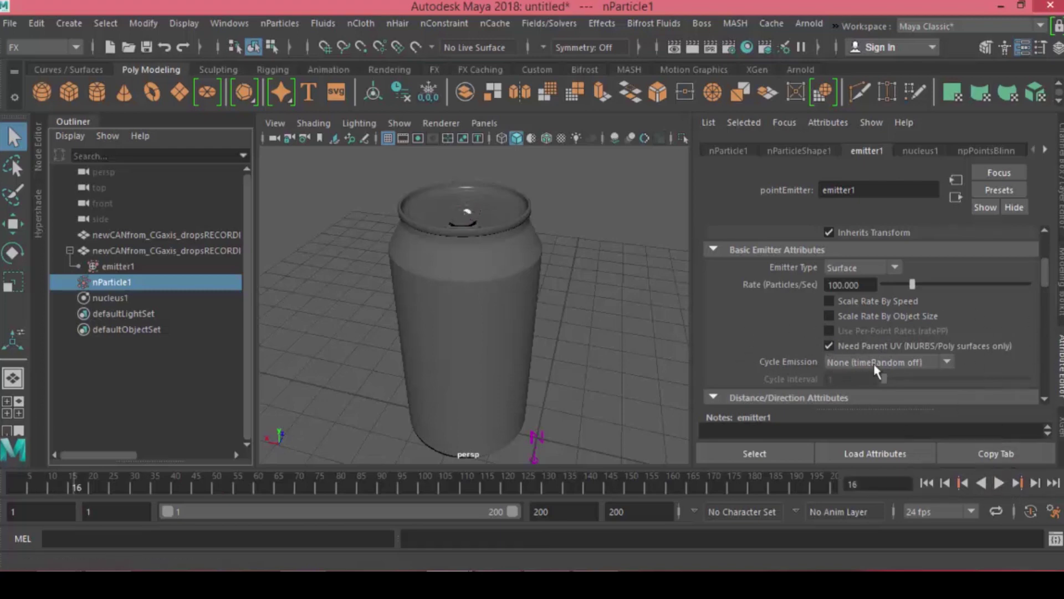
- Add per-particle goalU, goalV, parentU and parentV attributes to nParticleShape1
{"action": "left_click", "coordinate": [808, 151]}
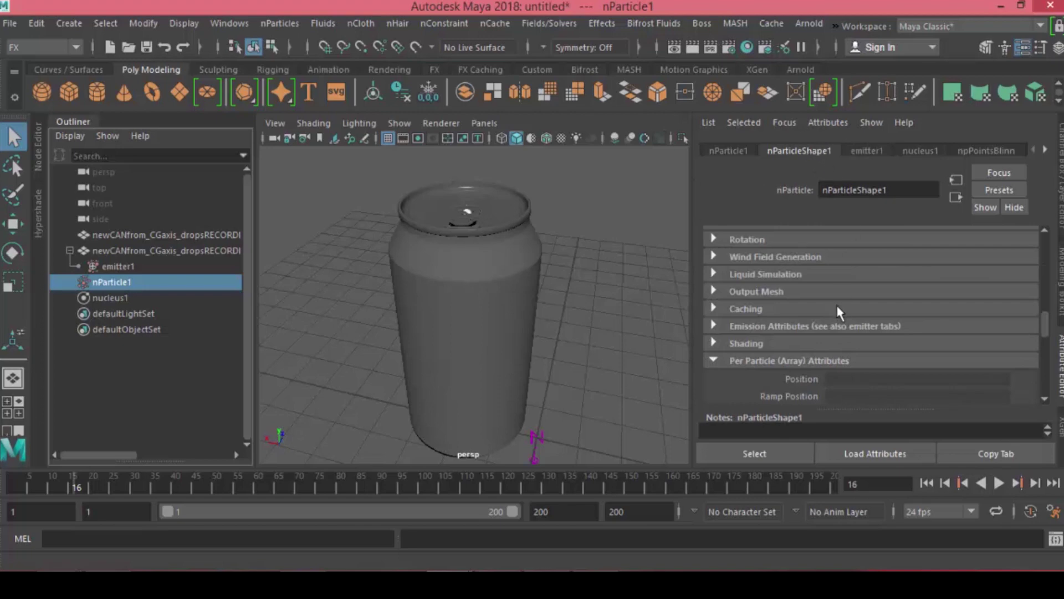
{"action": "scroll", "coordinate": [810, 344], "scroll_direction": "down", "scroll_amount": 3}
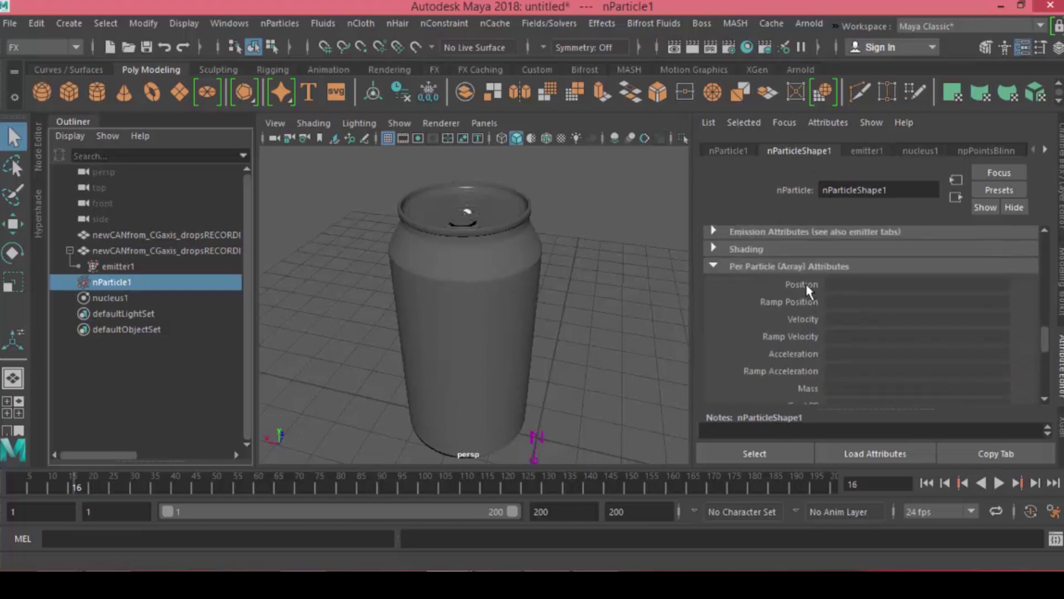
{"action": "scroll", "coordinate": [784, 272], "scroll_direction": "down", "scroll_amount": 4}
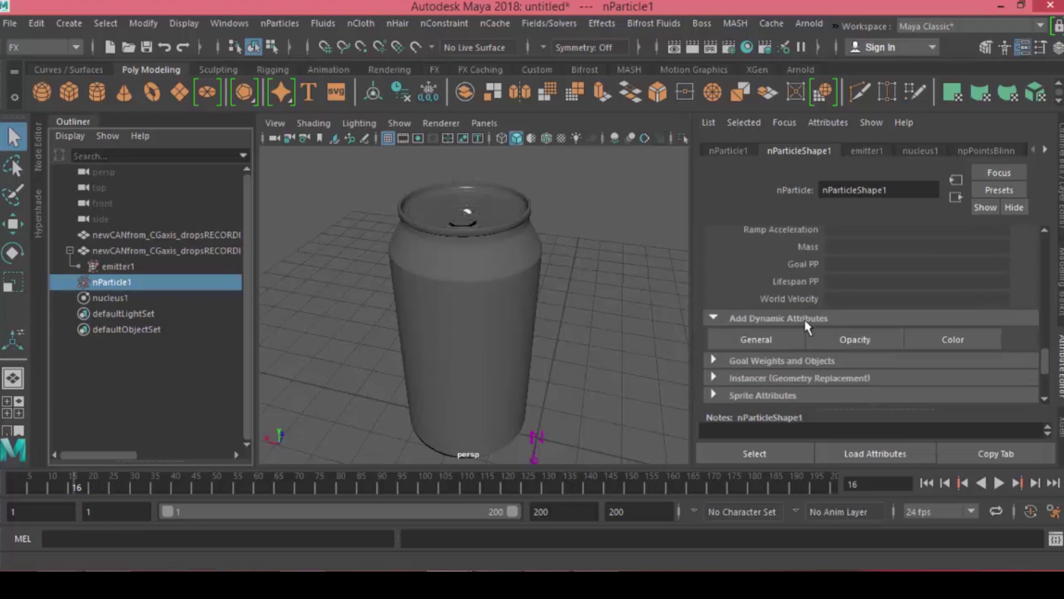
{"action": "left_click", "coordinate": [757, 340]}
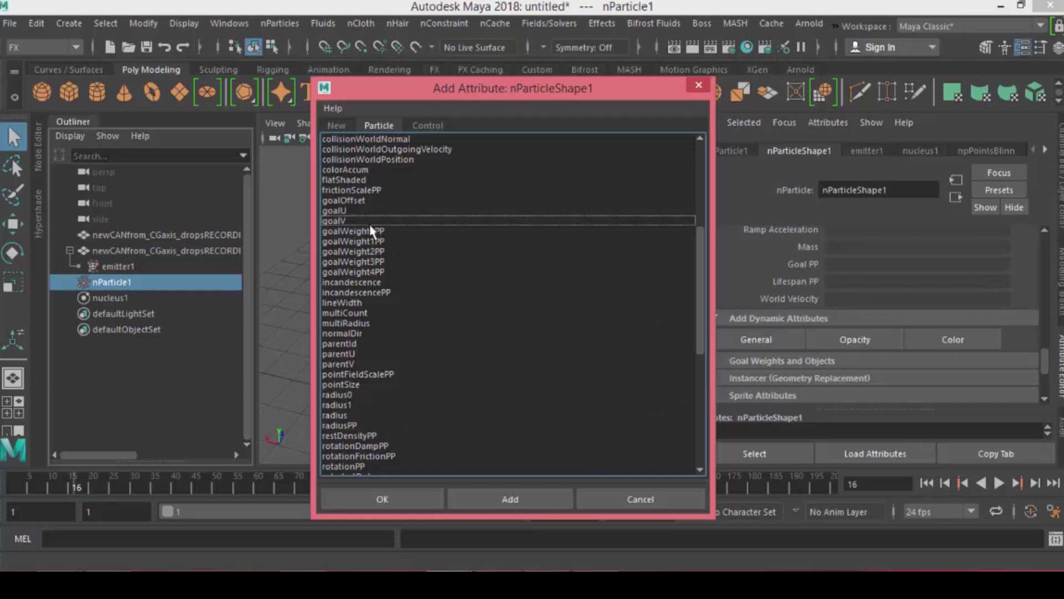
{"action": "left_click", "coordinate": [348, 211]}
{"action": "left_click", "coordinate": [349, 221], "text": "ctrl"}
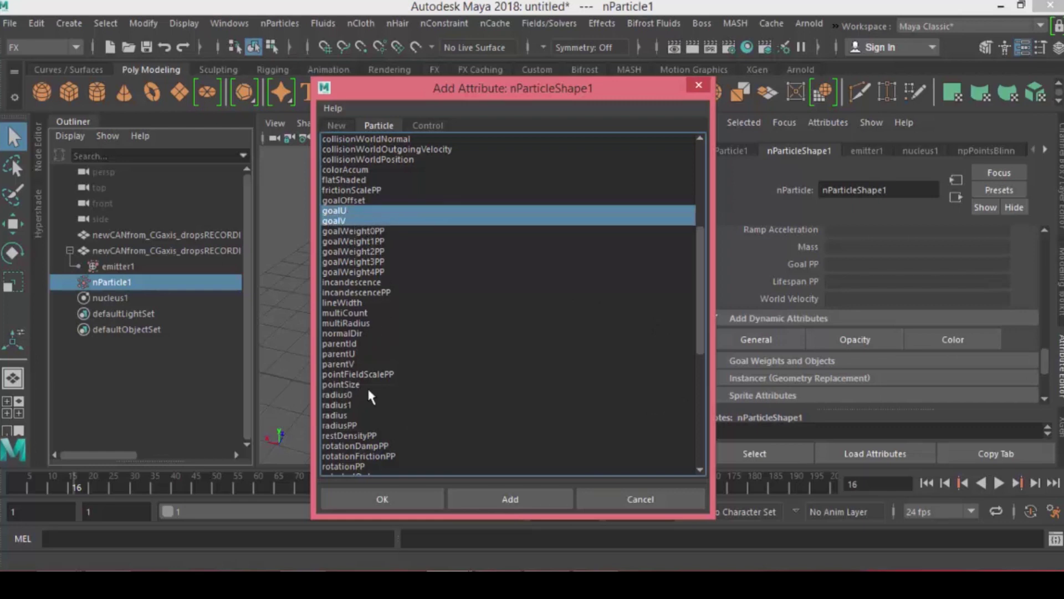
{"action": "scroll", "coordinate": [363, 310], "scroll_direction": "up", "scroll_amount": 3}
{"action": "scroll", "coordinate": [364, 302], "scroll_direction": "down", "scroll_amount": 4}
{"action": "left_click", "coordinate": [355, 321], "text": "ctrl"}
{"action": "left_click", "coordinate": [350, 333], "text": "ctrl"}
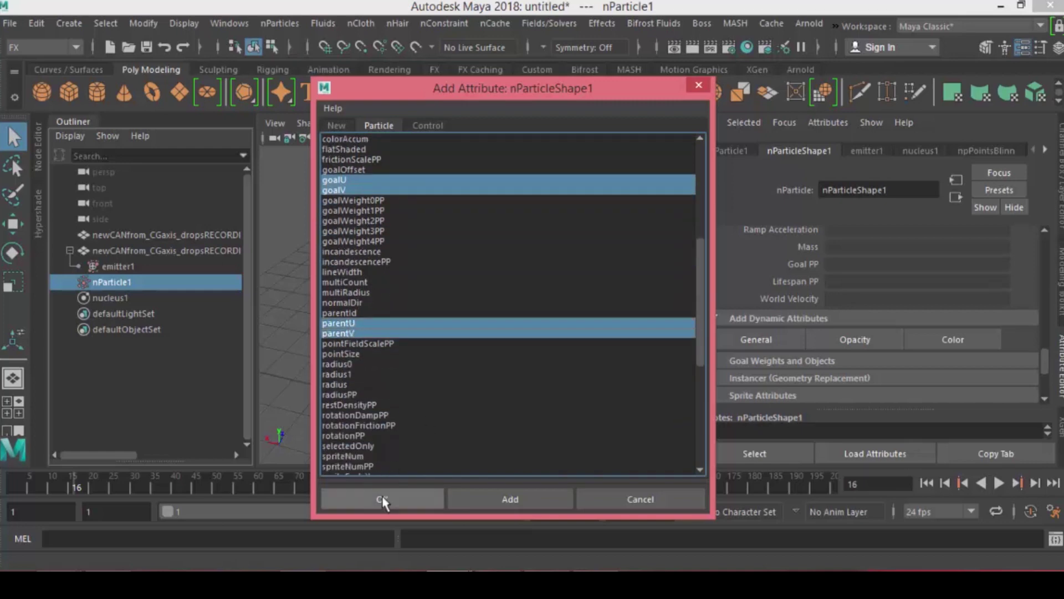
{"action": "left_click", "coordinate": [381, 498]}
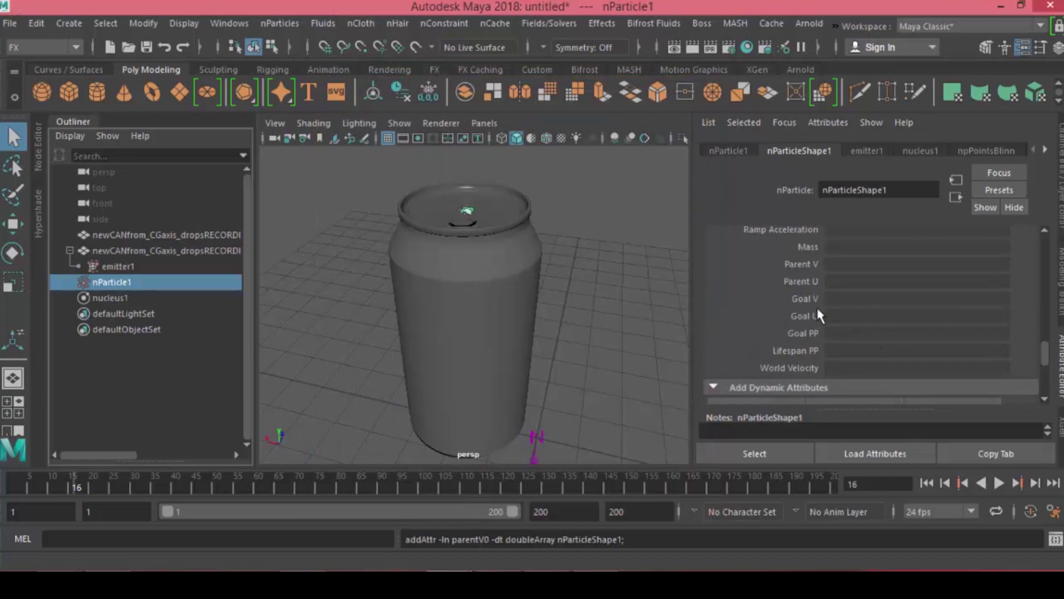
- Start a Goal U creation expression containing the nParticleShape1.goalU attribute name
{"action": "right_click", "coordinate": [846, 314]}
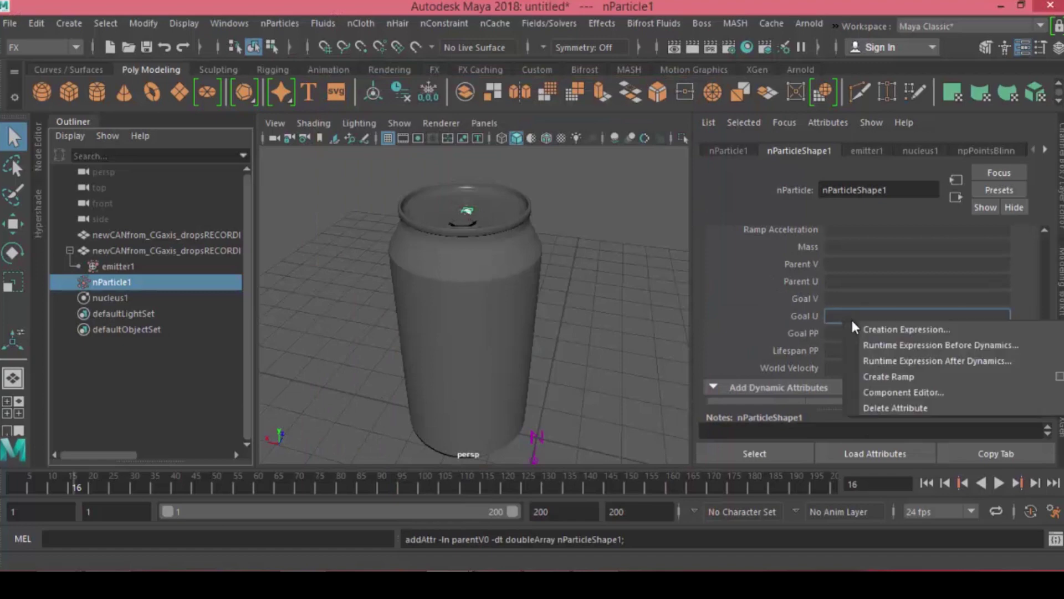
{"action": "left_click", "coordinate": [917, 327]}
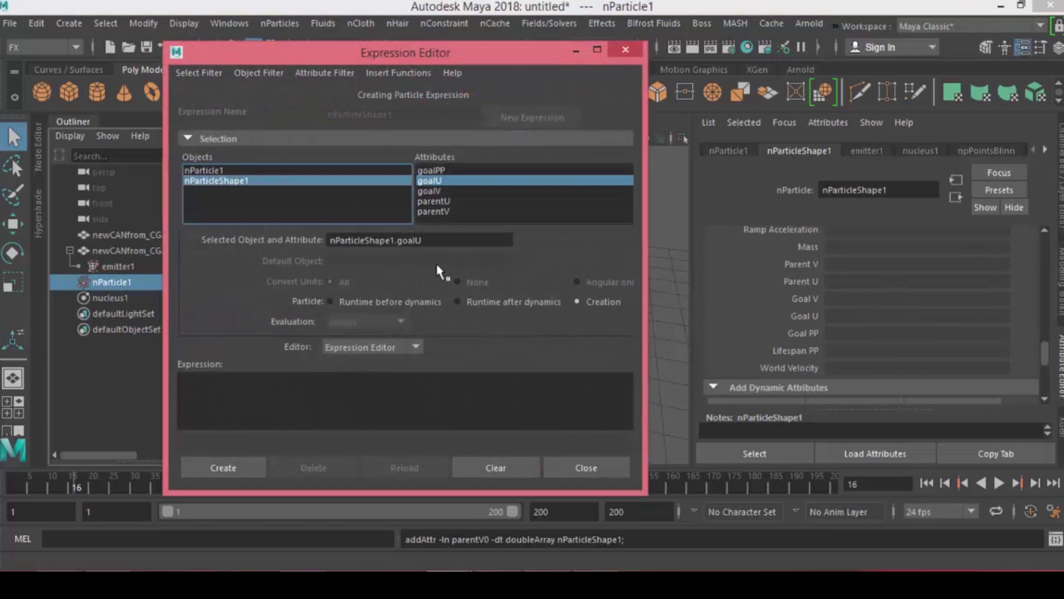
{"action": "double_click", "coordinate": [437, 243]}
{"action": "key", "text": "ctrl+c"}
{"action": "left_click", "coordinate": [361, 410]}
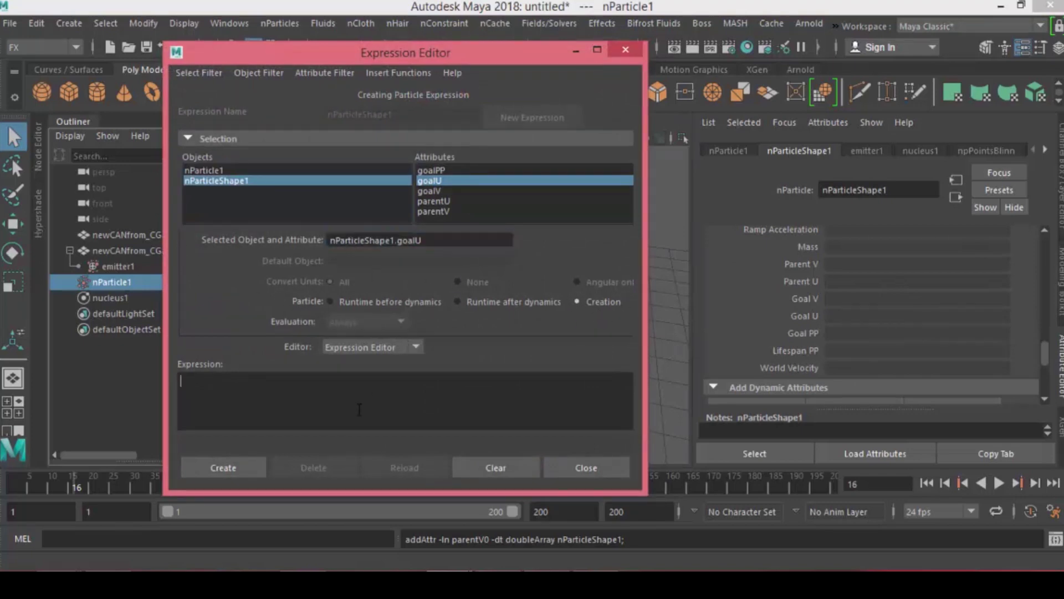
{"action": "key", "text": "ctrl+v"}
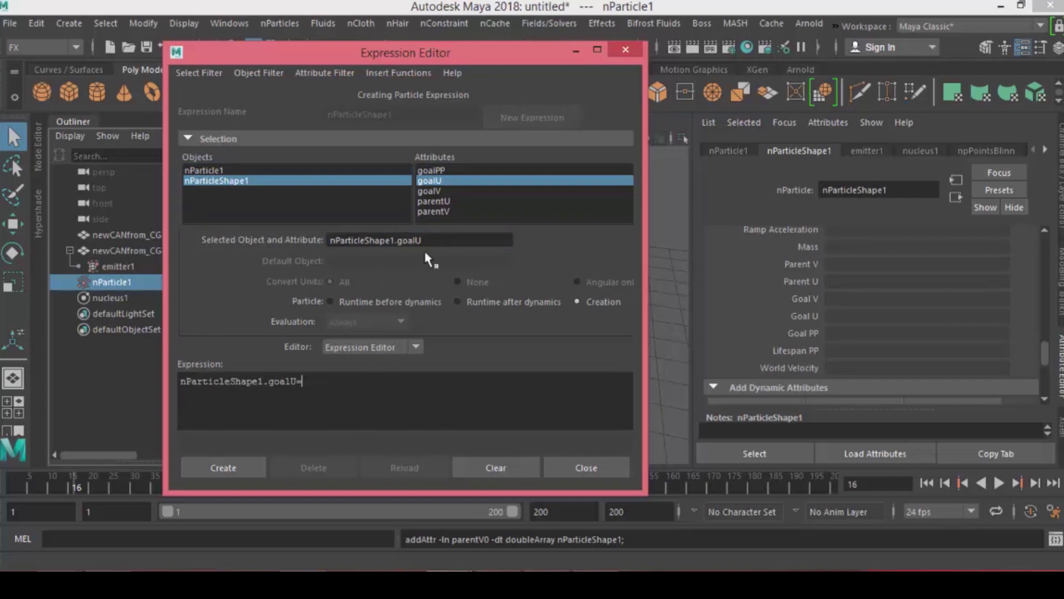
- Complete the expression as goalU=parentU; goalV=parentV; and create it
{"action": "type", "text": "parentU"}
{"action": "triple_click", "coordinate": [324, 381]}
{"action": "triple_click", "coordinate": [344, 381]}
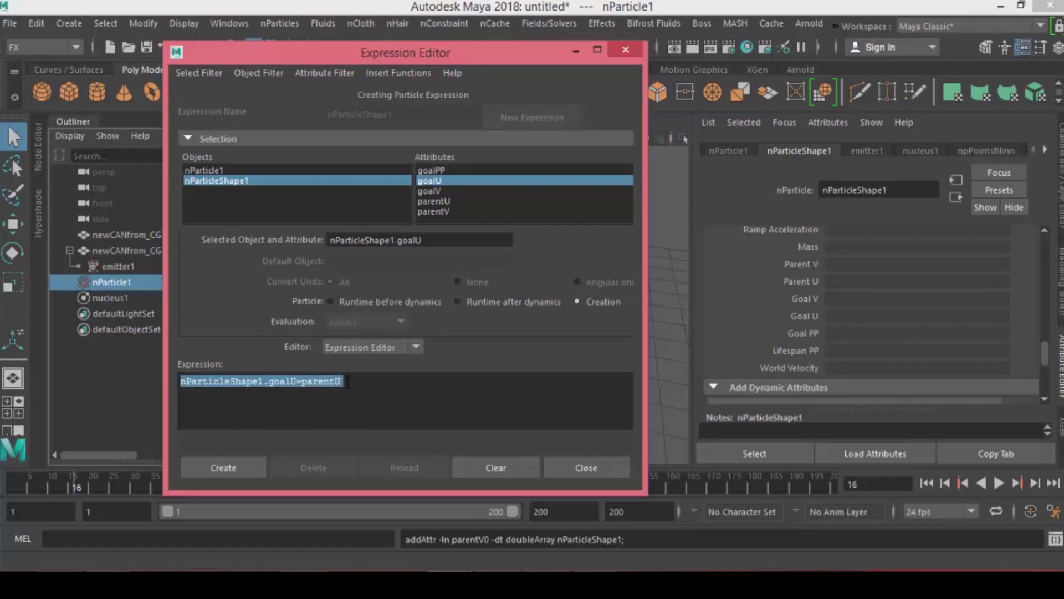
{"action": "key", "text": "ctrl+c"}
{"action": "left_click", "coordinate": [357, 382]}
{"action": "key", "text": "Return"}
{"action": "key", "text": "ctrl+v"}
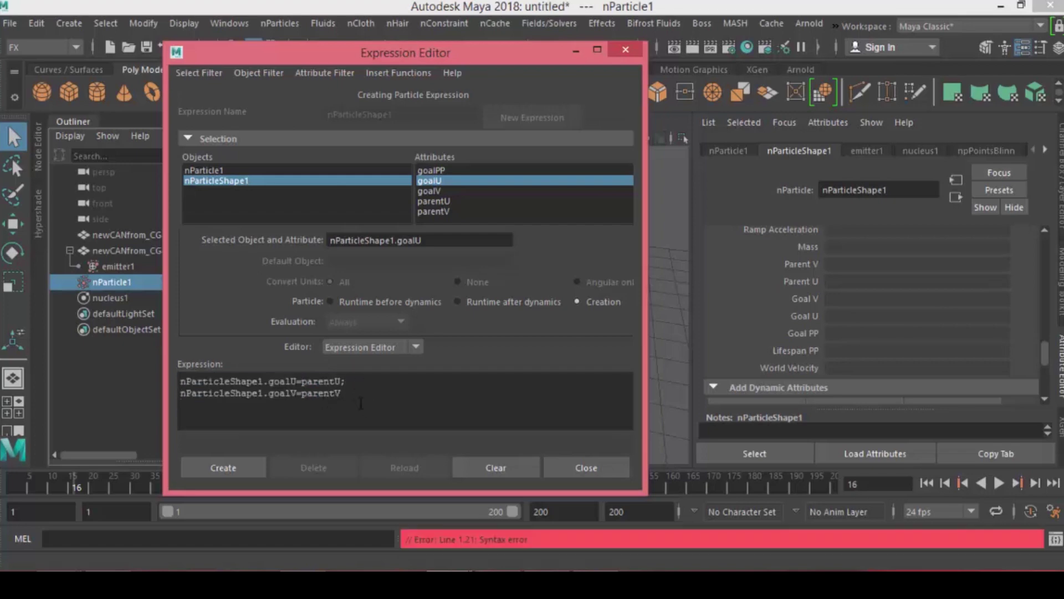
{"action": "type", "text": ";"}
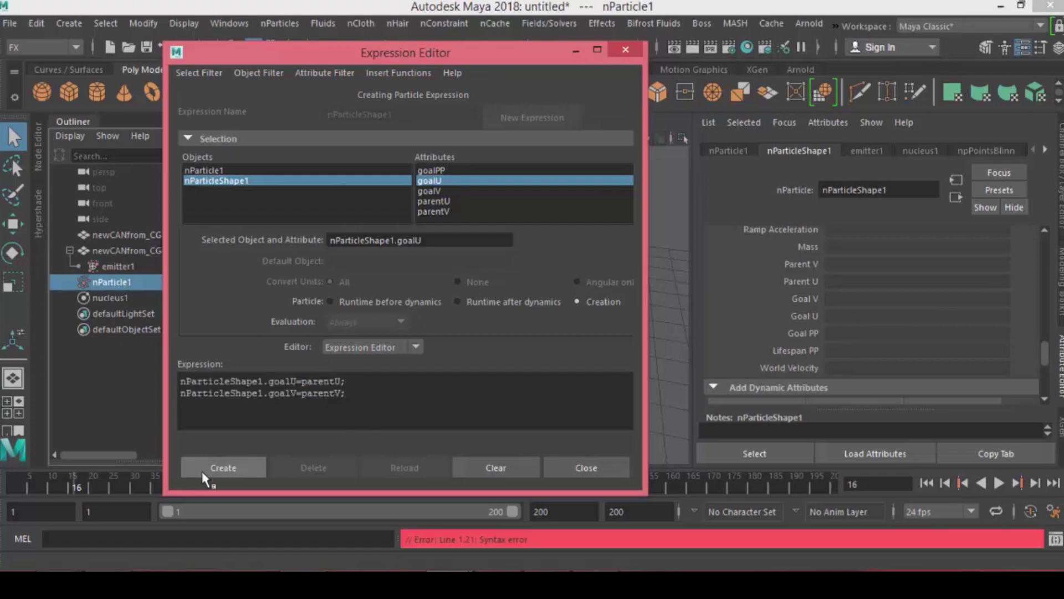
{"action": "left_click", "coordinate": [223, 468]}
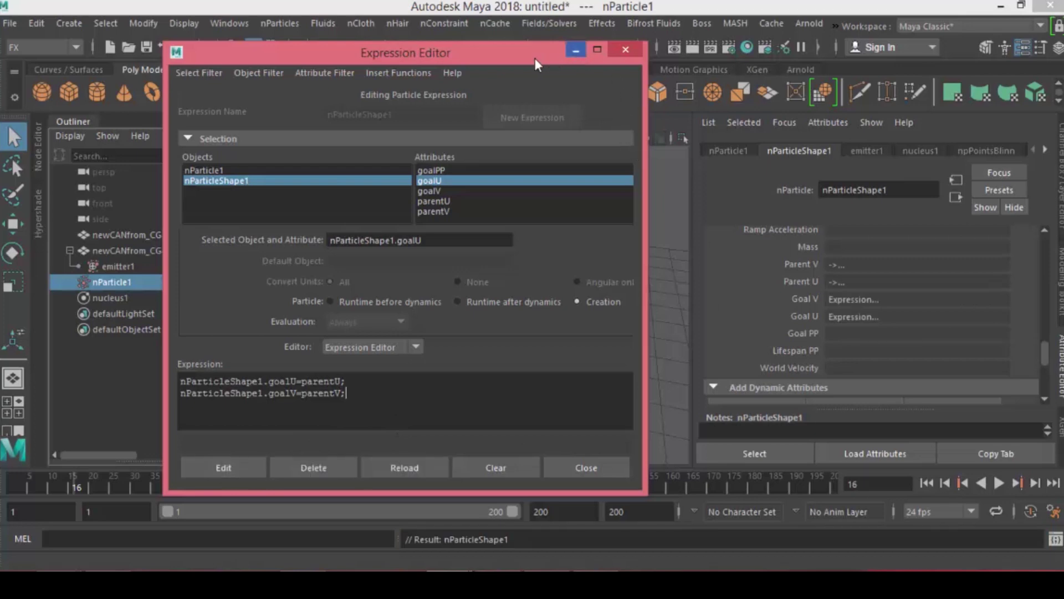
- Rewind and play to see the particles stuck on the can
{"action": "left_click_drag", "start_coordinate": [534, 58], "coordinate": [259, 93]}
{"action": "left_click", "coordinate": [926, 482]}
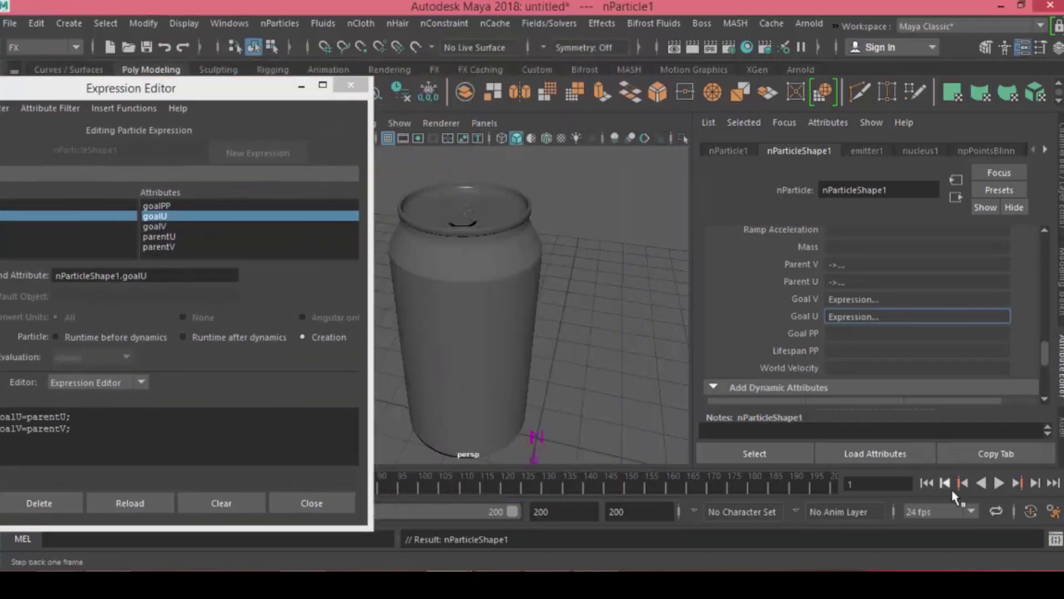
{"action": "left_click", "coordinate": [998, 483]}
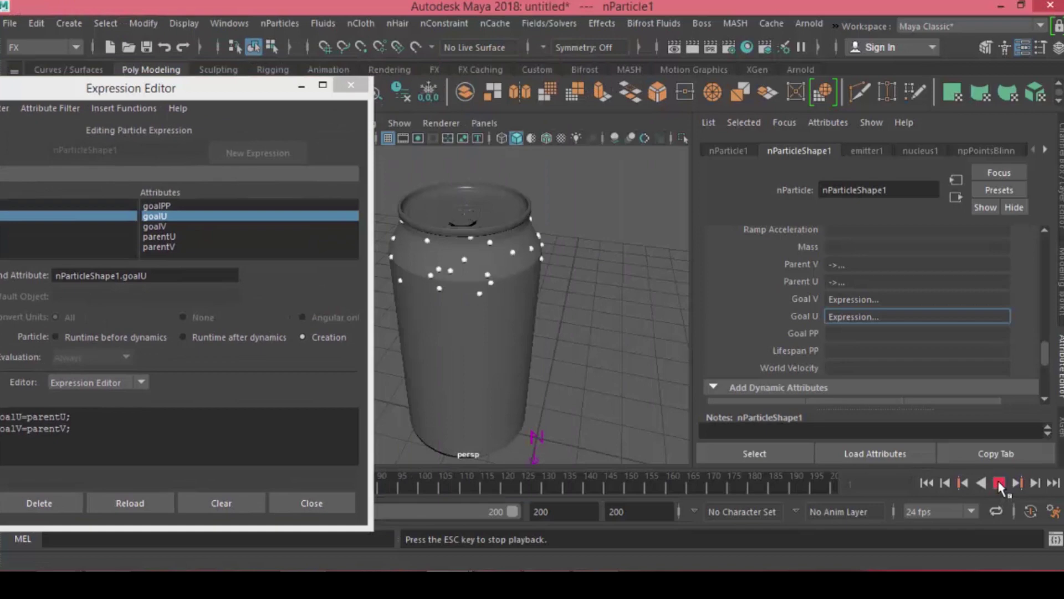
- Stop playback at frame 90 and set the expression to Runtime after dynamics
{"action": "left_click", "coordinate": [998, 482]}
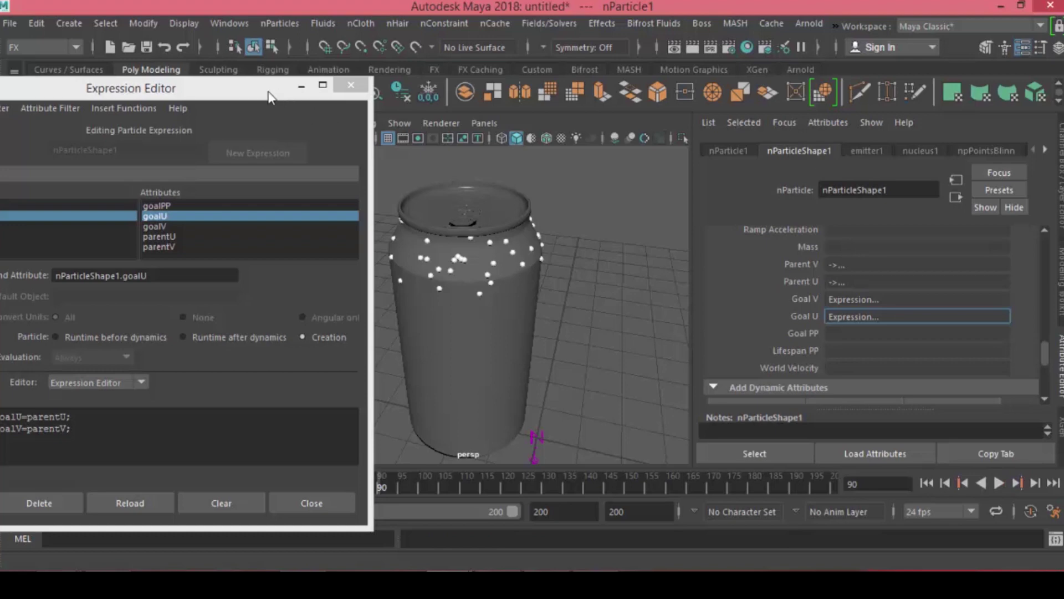
{"action": "left_click_drag", "start_coordinate": [274, 96], "coordinate": [726, 71]}
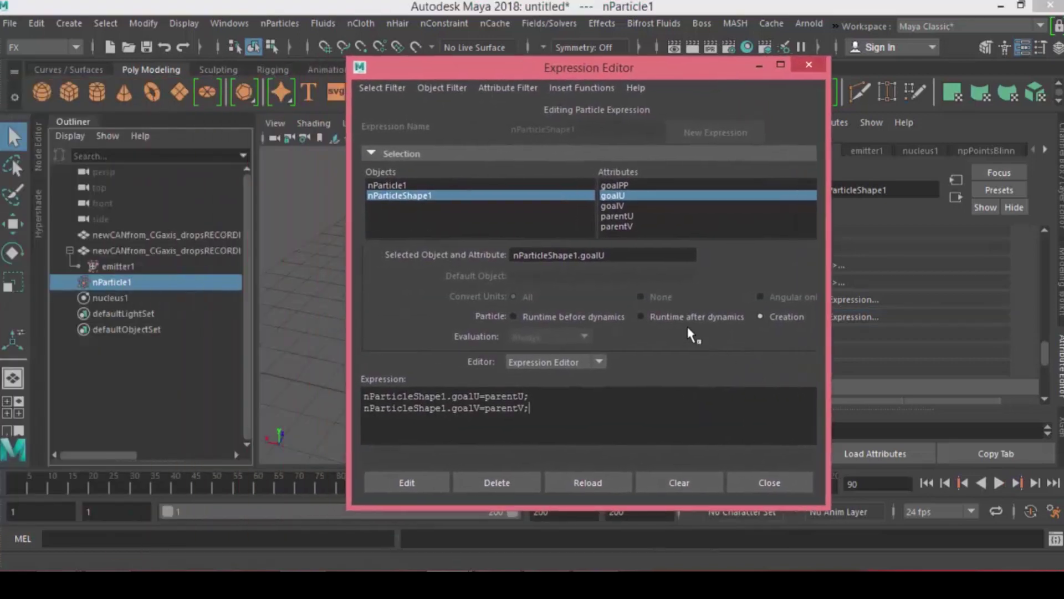
{"action": "left_click", "coordinate": [709, 320]}
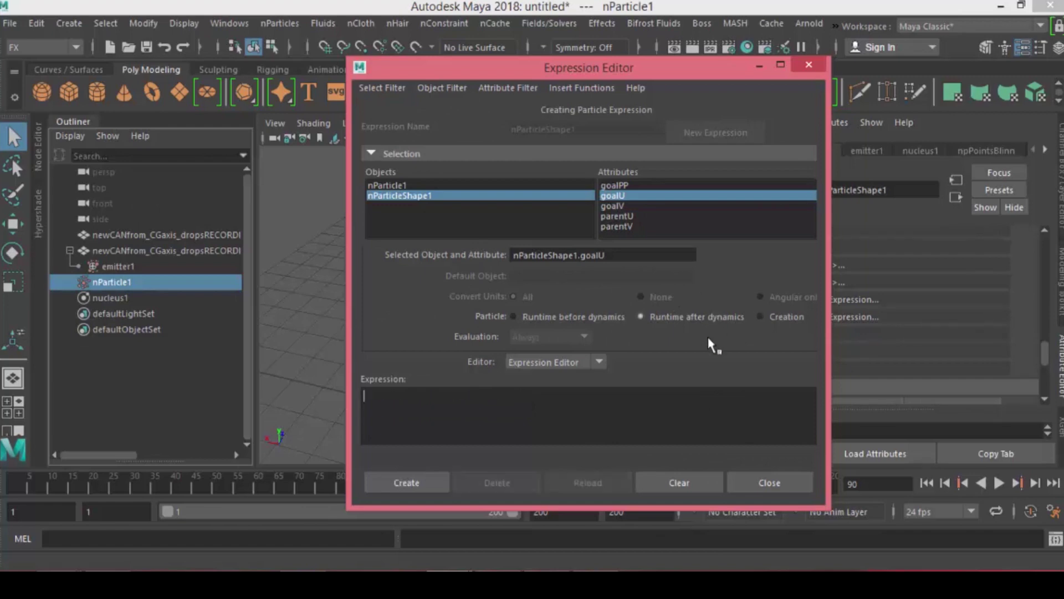
{"action": "left_click_drag", "start_coordinate": [510, 72], "coordinate": [781, 71]}
{"action": "left_click_drag", "start_coordinate": [521, 310], "coordinate": [491, 202], "text": "alt"}
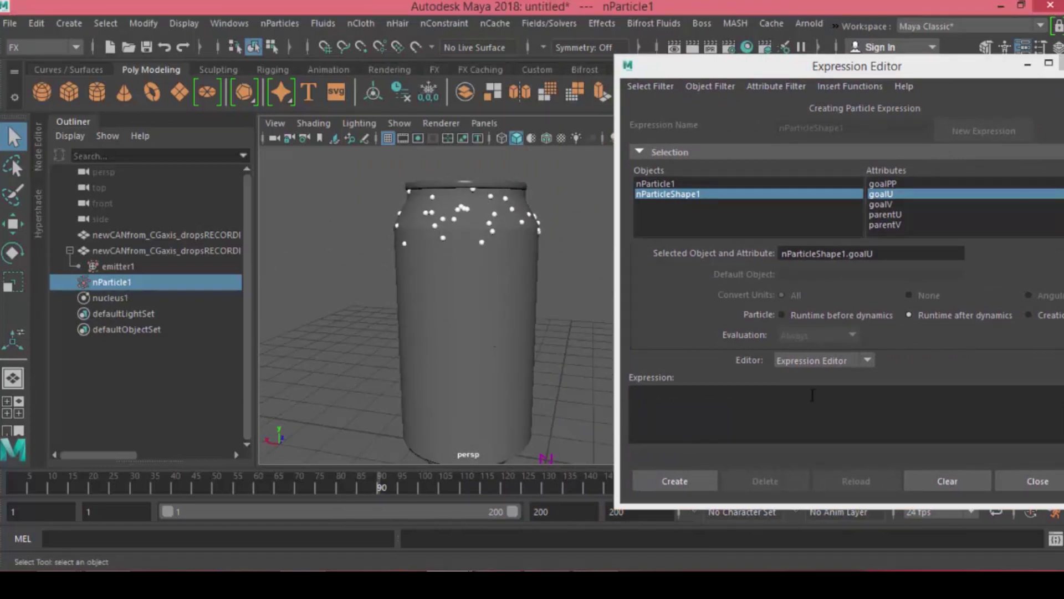
- Create a runtime expression incrementing nParticleShape1.goalV each step
{"action": "left_click", "coordinate": [881, 204]}
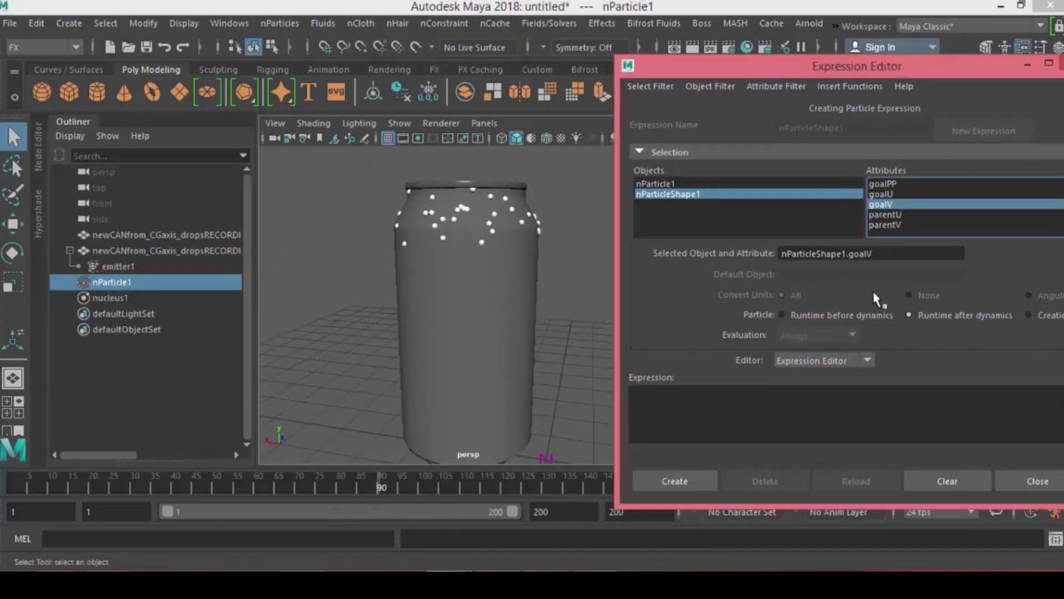
{"action": "left_click_drag", "start_coordinate": [889, 251], "coordinate": [710, 277]}
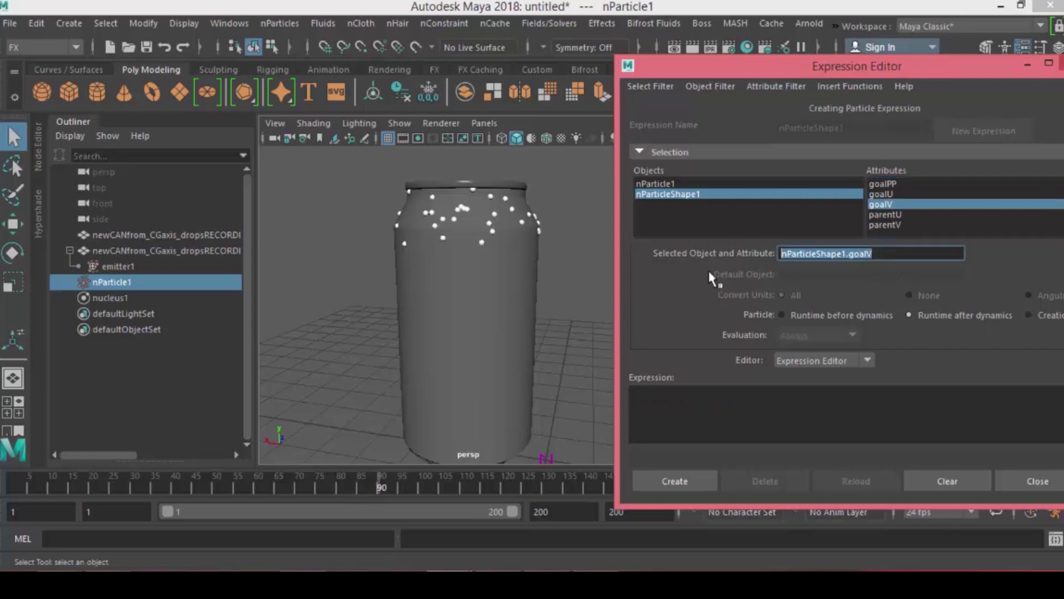
{"action": "left_click", "coordinate": [757, 396]}
{"action": "key", "text": "ctrl+v"}
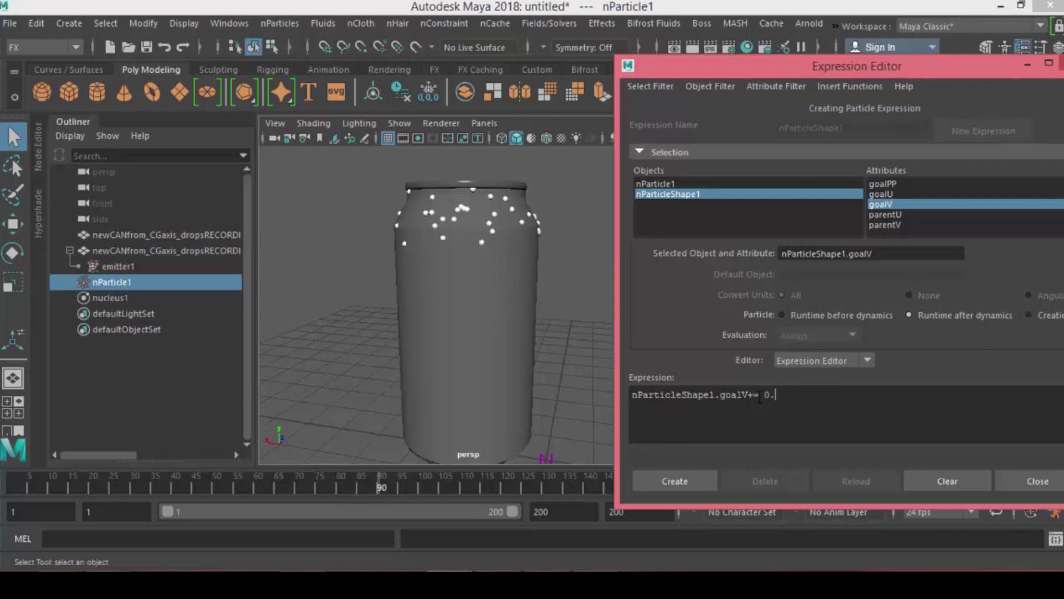
{"action": "type", "text": "15"}
{"action": "left_click", "coordinate": [673, 479]}
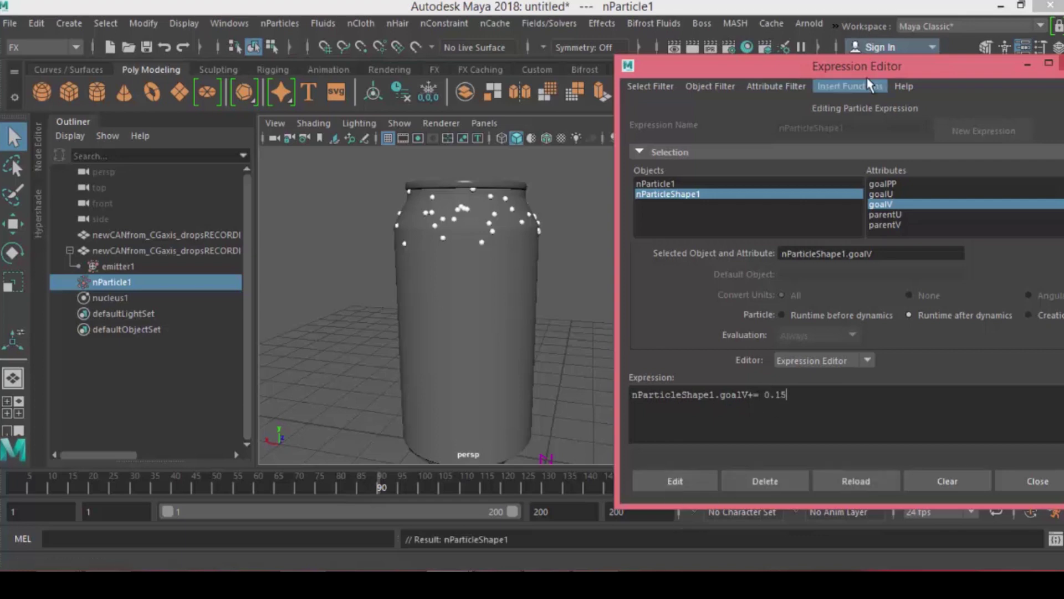
- Test the playback, then make the goalV increment negative
{"action": "left_click_drag", "start_coordinate": [966, 72], "coordinate": [172, 74]}
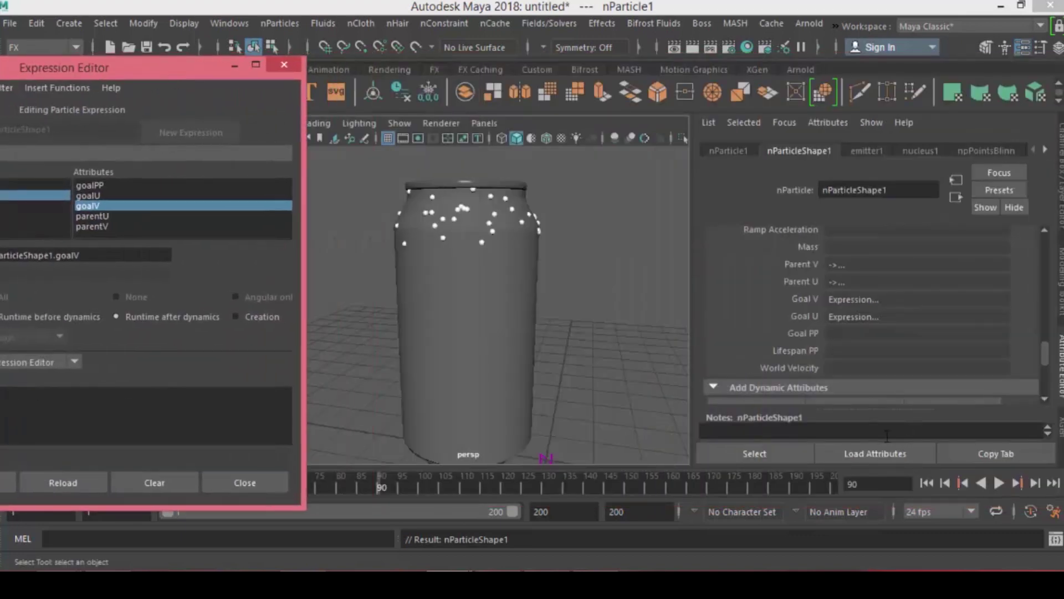
{"action": "left_click", "coordinate": [926, 482]}
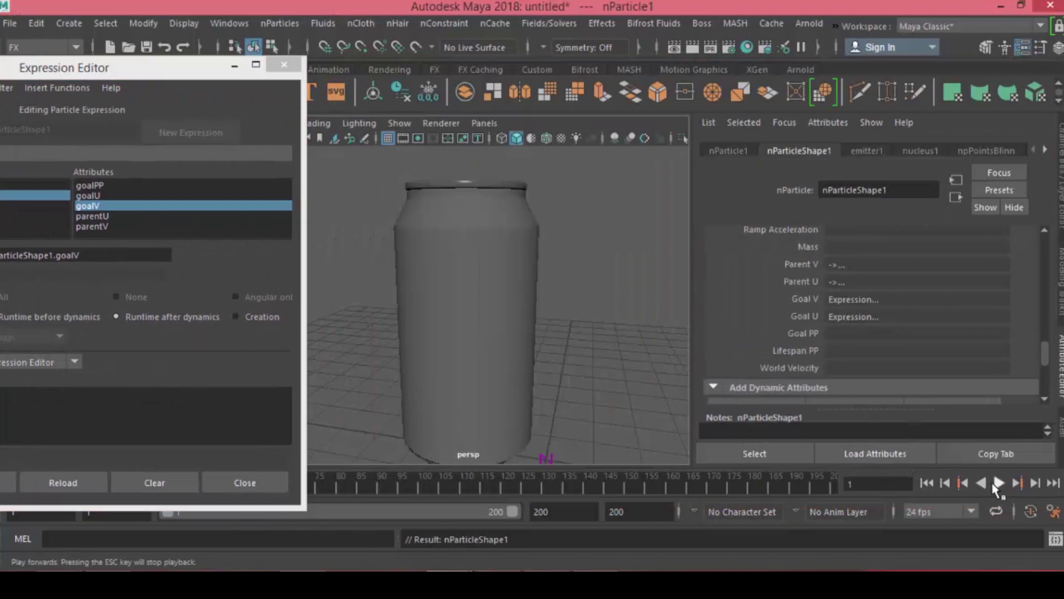
{"action": "left_click", "coordinate": [993, 483]}
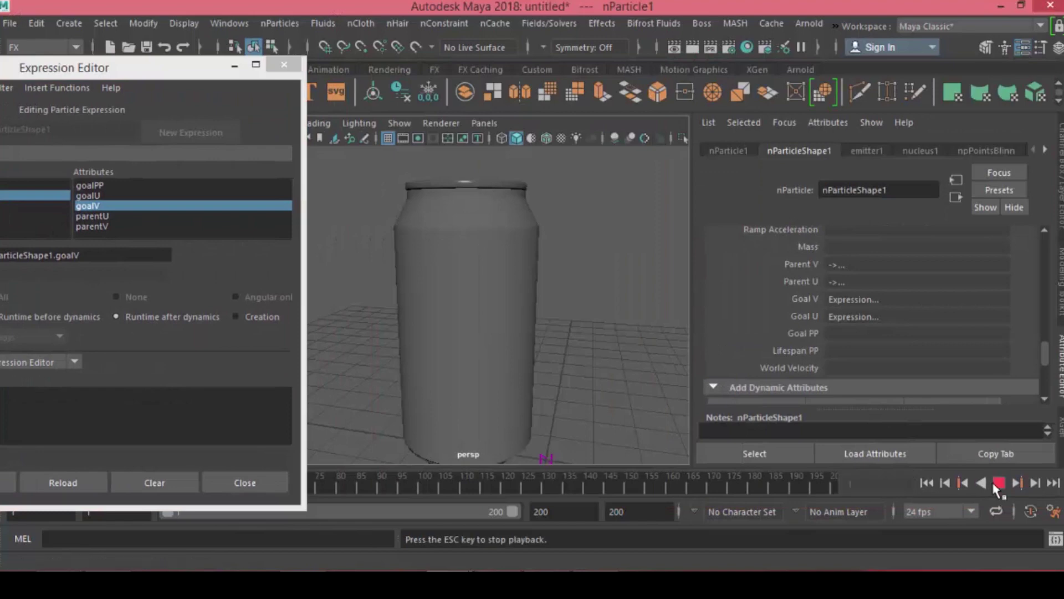
{"action": "left_click", "coordinate": [998, 482]}
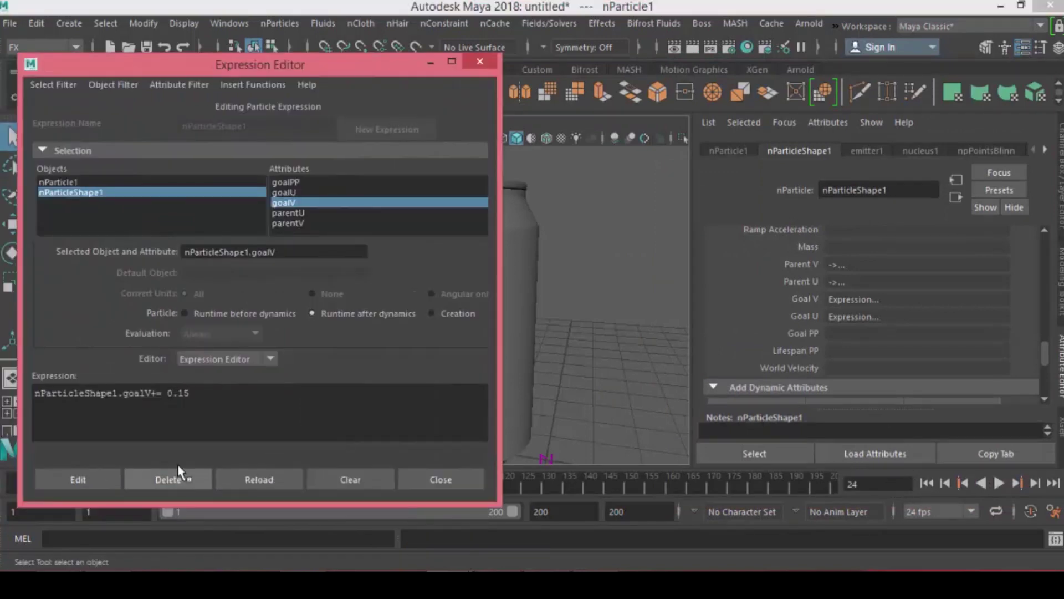
{"action": "type", "text": "-"}
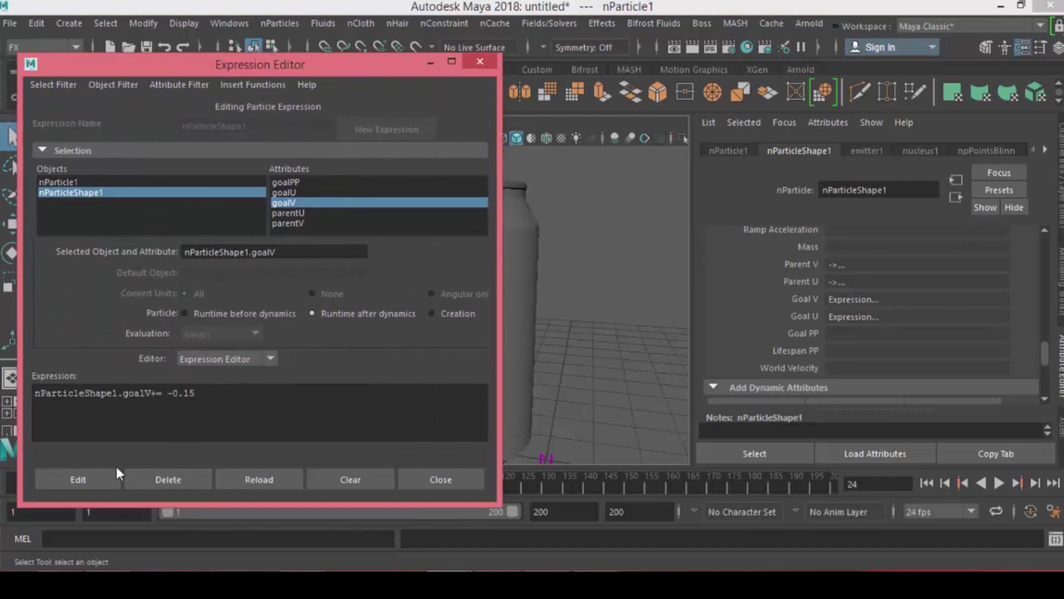
{"action": "left_click", "coordinate": [84, 480]}
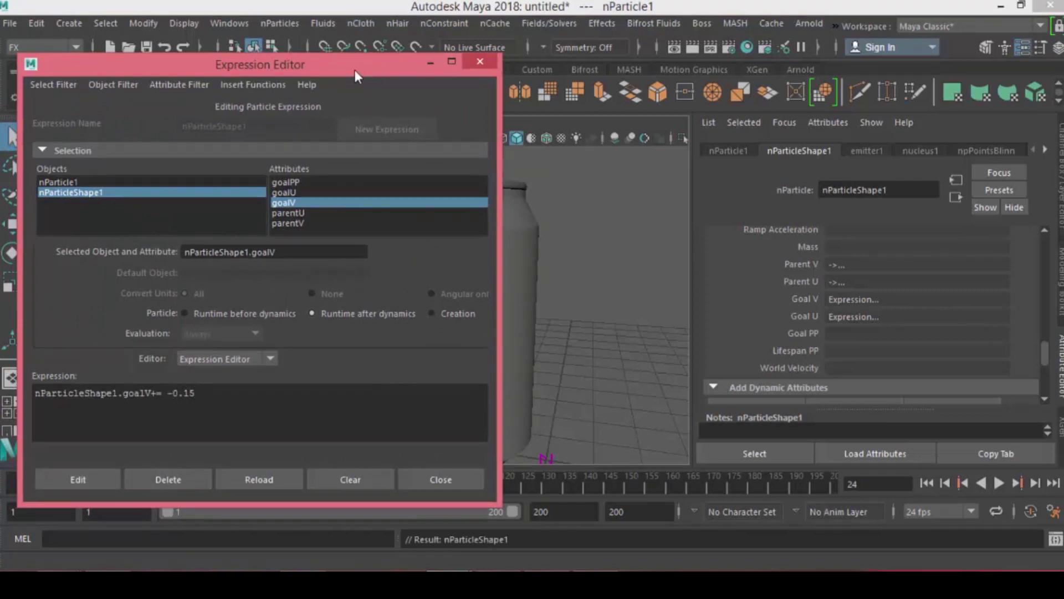
- Replay to frame 33, then change the goalV increment to -0.05
{"action": "left_click_drag", "start_coordinate": [355, 70], "coordinate": [207, 62]}
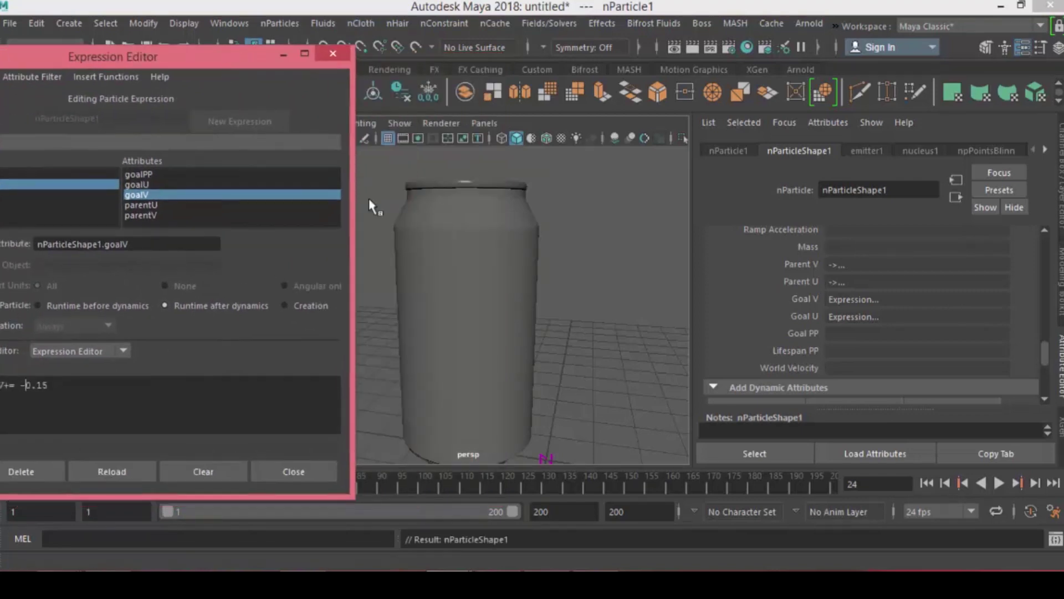
{"action": "left_click", "coordinate": [926, 483]}
{"action": "left_click", "coordinate": [1004, 483]}
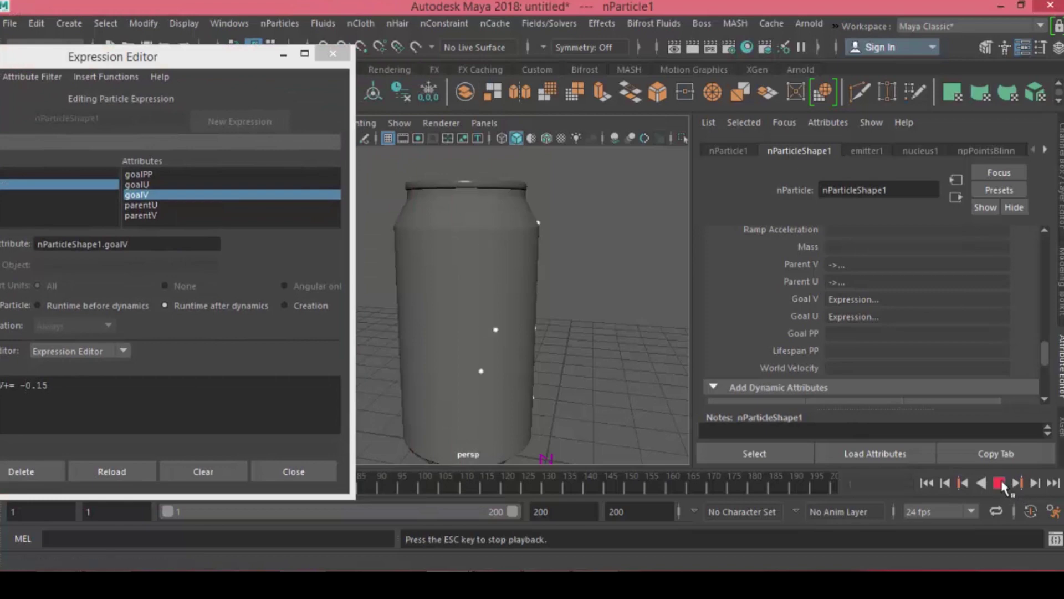
{"action": "left_click", "coordinate": [1003, 484]}
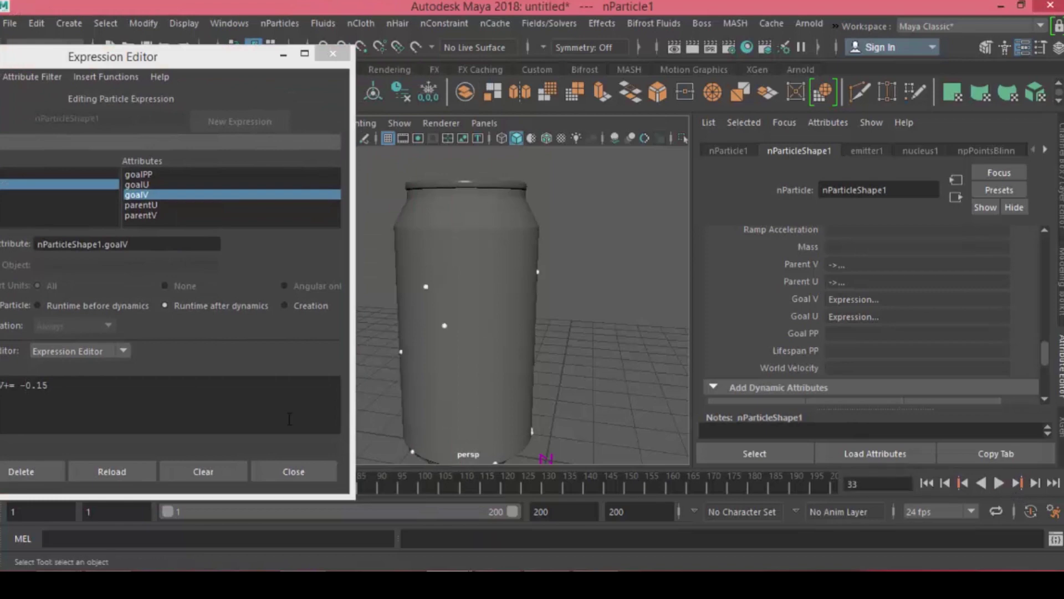
{"action": "left_click", "coordinate": [52, 385]}
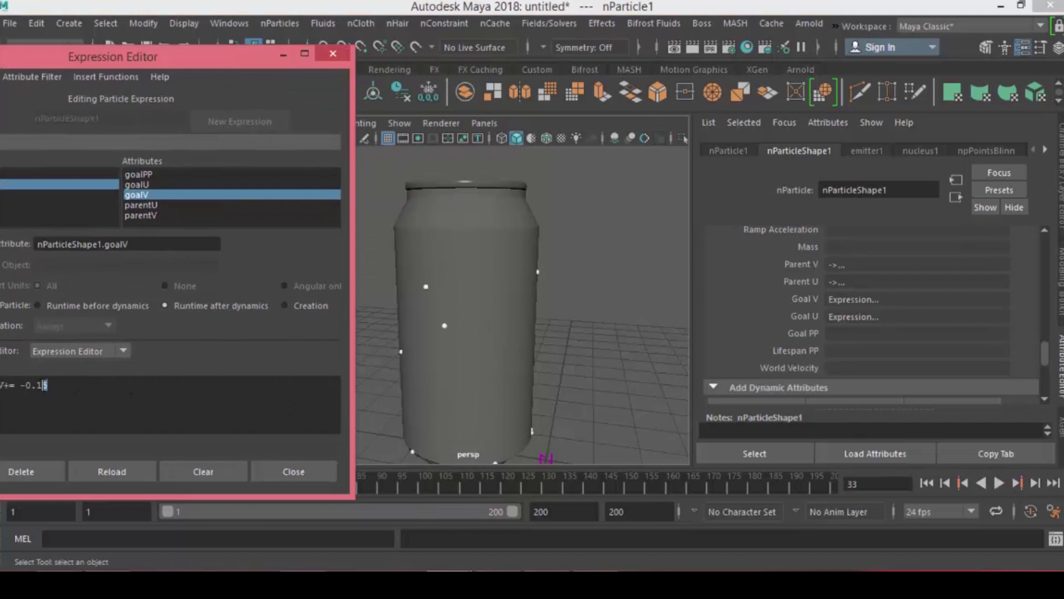
{"action": "left_click", "coordinate": [49, 386]}
{"action": "key", "text": "BackSpace"}
{"action": "key", "text": "BackSpace"}
{"action": "type", "text": "05"}
{"action": "left_click_drag", "start_coordinate": [146, 57], "coordinate": [192, 55]}
{"action": "left_click", "coordinate": [10, 468]}
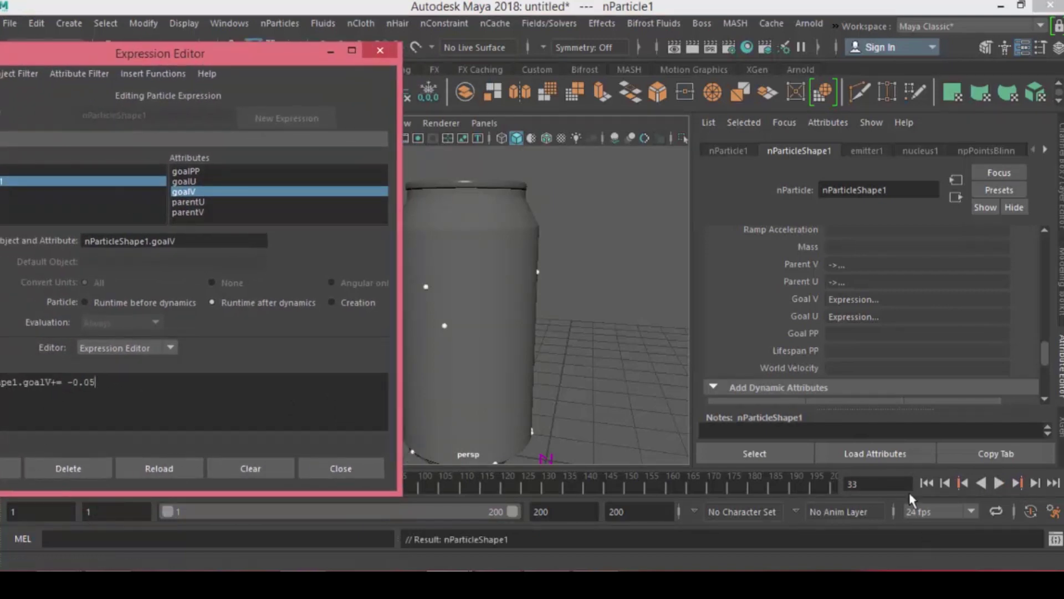
- Reduce the goalV increment to -0.005 and play to frame 106
{"action": "left_click", "coordinate": [999, 482]}
{"action": "left_click", "coordinate": [999, 483]}
{"action": "left_click", "coordinate": [138, 421]}
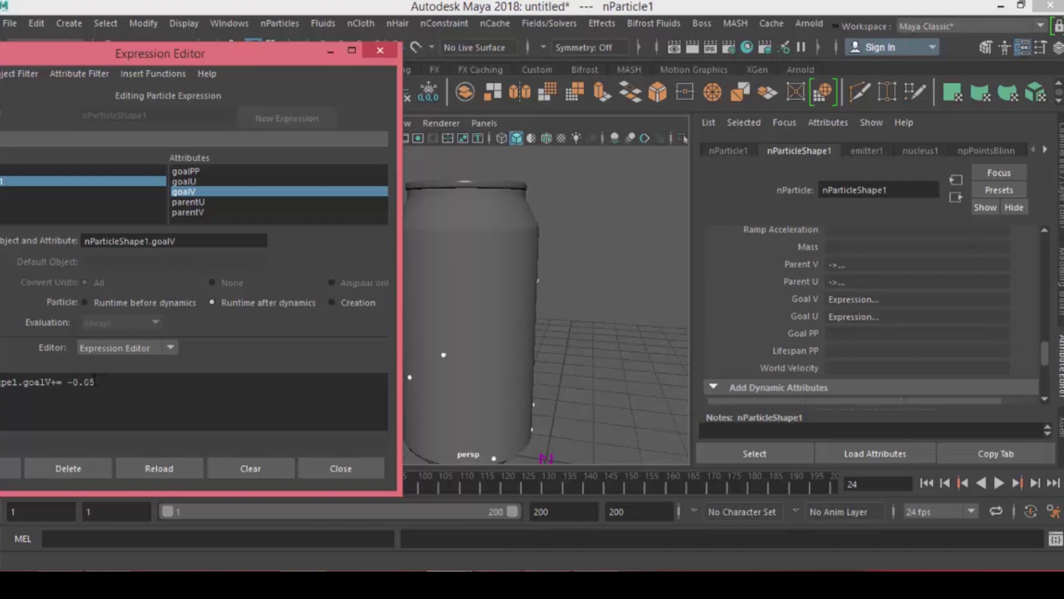
{"action": "type", "text": "0"}
{"action": "left_click", "coordinate": [10, 468]}
{"action": "left_click", "coordinate": [999, 483]}
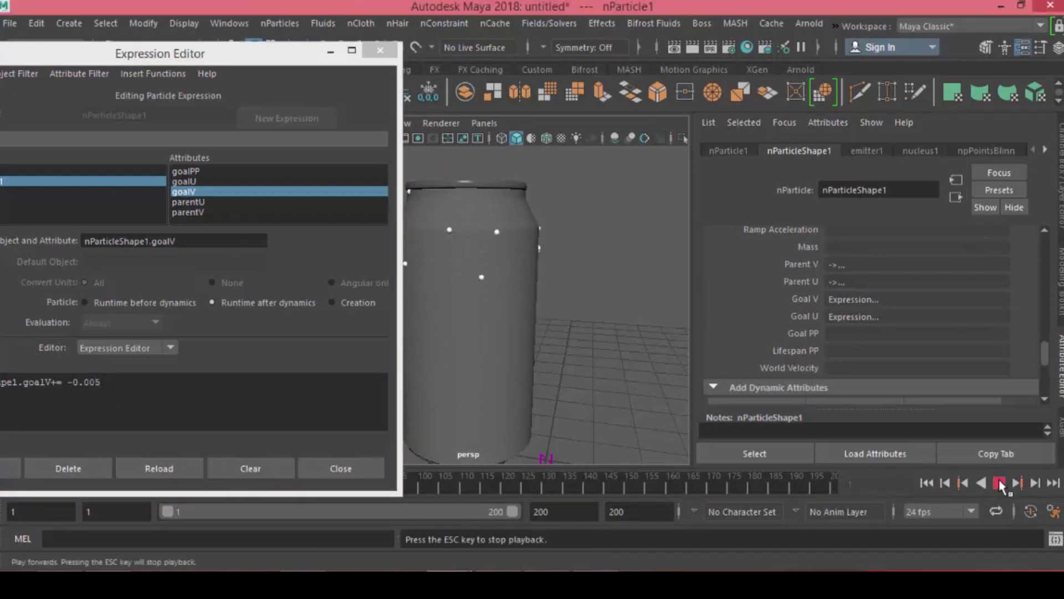
{"action": "left_click", "coordinate": [999, 483]}
- Set the goalV increment to -0.003 and play to frame 194 to watch droplets creep down
{"action": "left_click", "coordinate": [97, 382]}
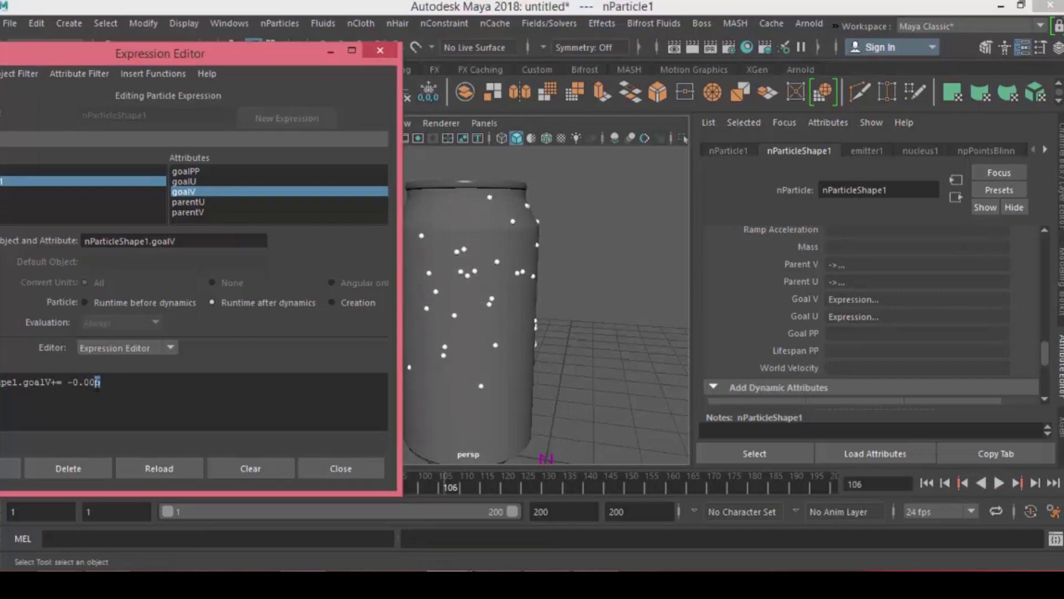
{"action": "key", "text": "BackSpace"}
{"action": "type", "text": "3"}
{"action": "left_click", "coordinate": [10, 468]}
{"action": "left_click", "coordinate": [927, 482]}
{"action": "left_click", "coordinate": [1000, 483]}
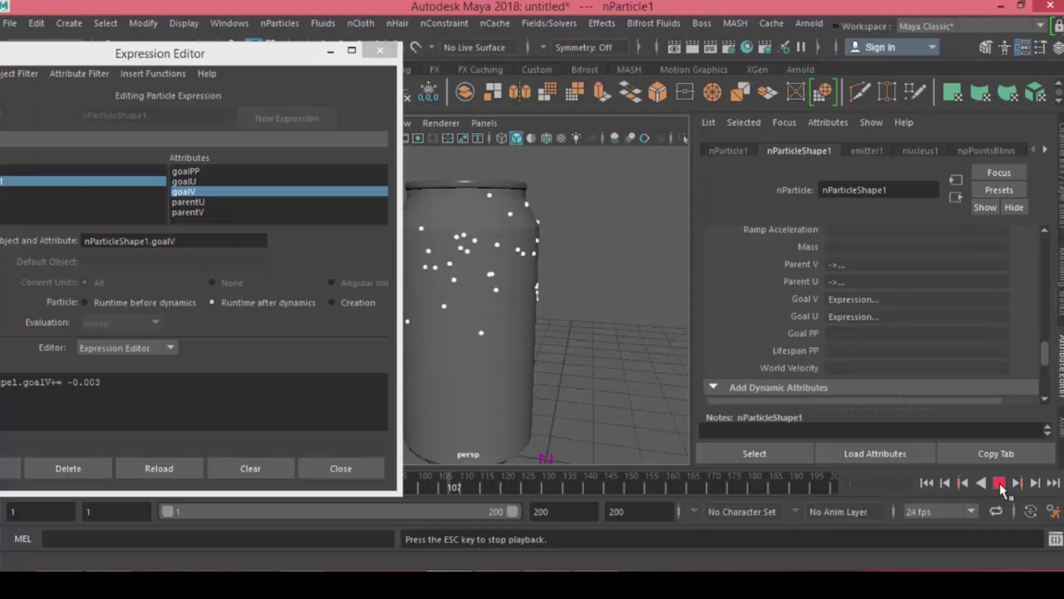
{"action": "left_click", "coordinate": [999, 483]}
{"action": "left_click_drag", "start_coordinate": [610, 360], "coordinate": [355, 388], "text": "alt"}
{"action": "left_click", "coordinate": [1000, 482]}
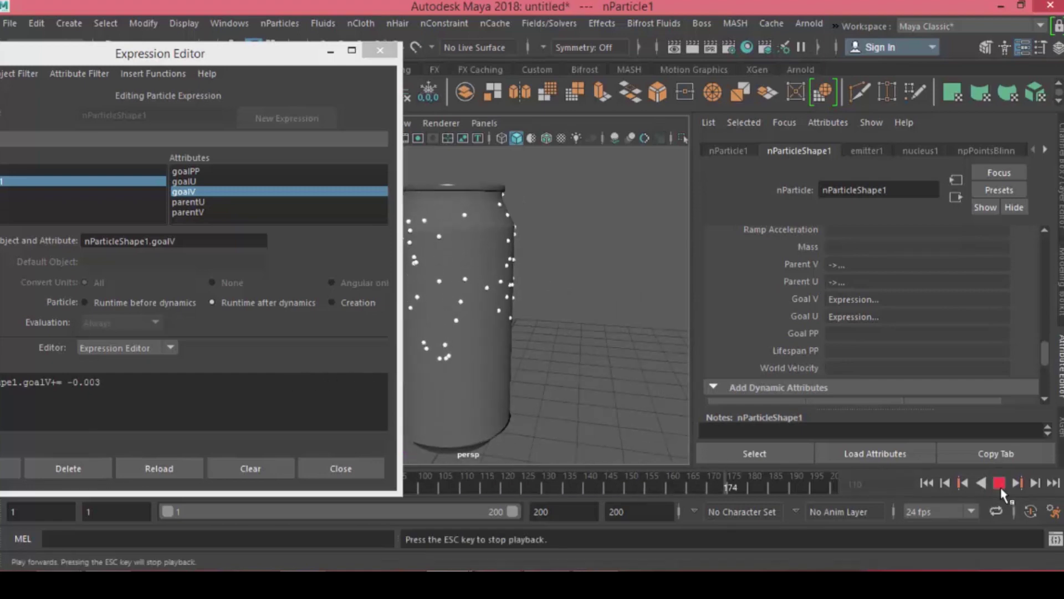
{"action": "left_click", "coordinate": [1000, 484]}
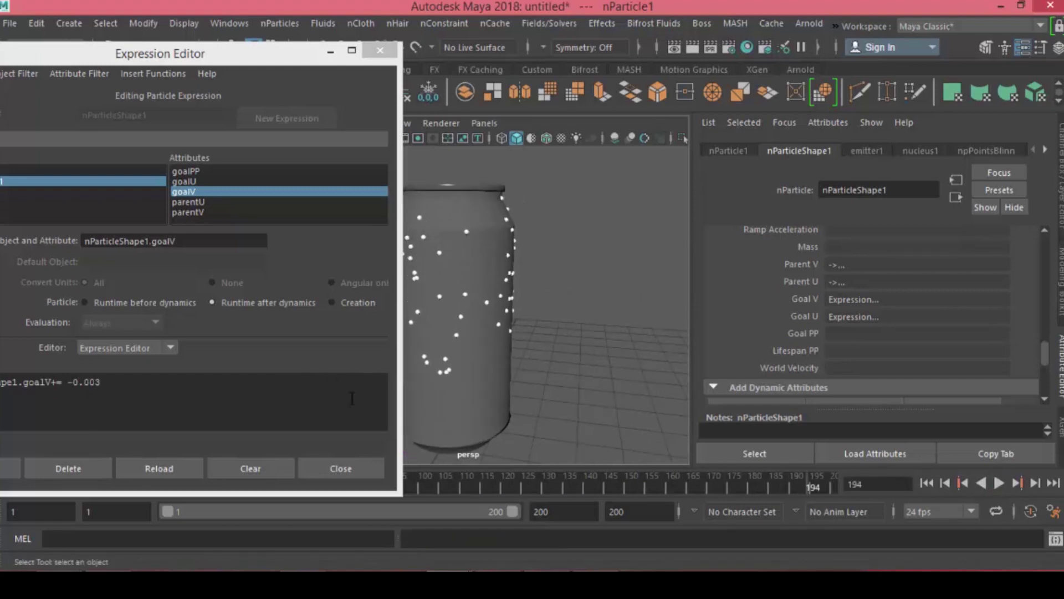
{"action": "left_click", "coordinate": [357, 462]}
- Close the expression editor and reselect the nParticle object
{"action": "left_click", "coordinate": [341, 468]}
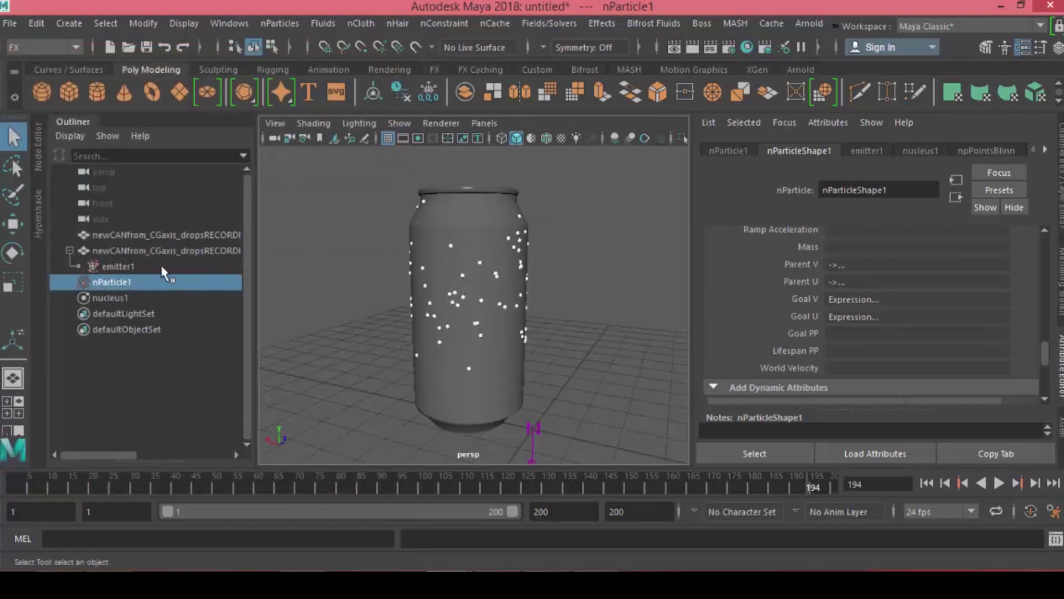
{"action": "key", "text": "Up"}
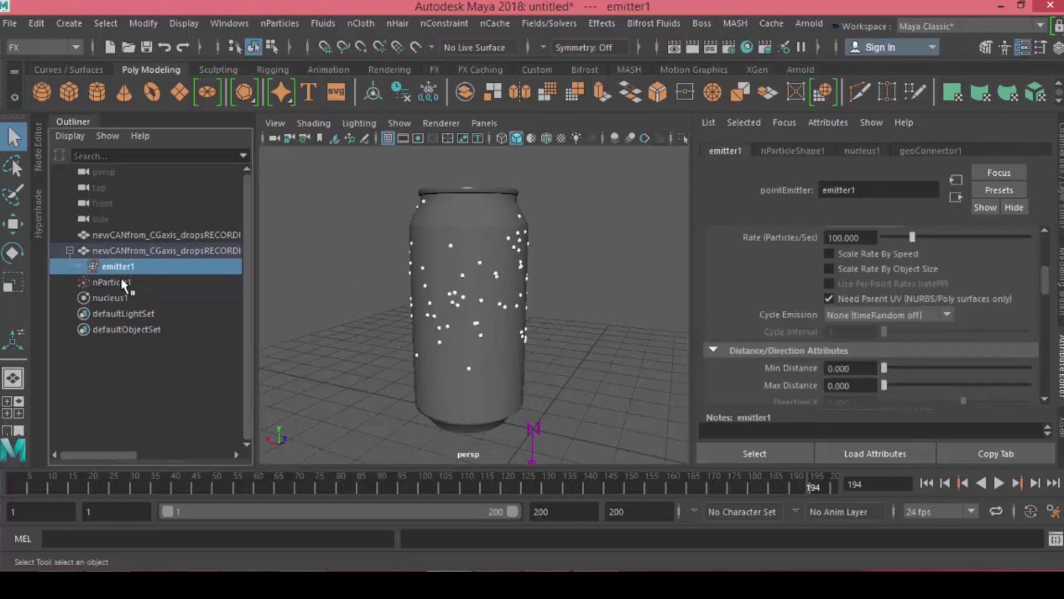
{"action": "left_click", "coordinate": [124, 282]}
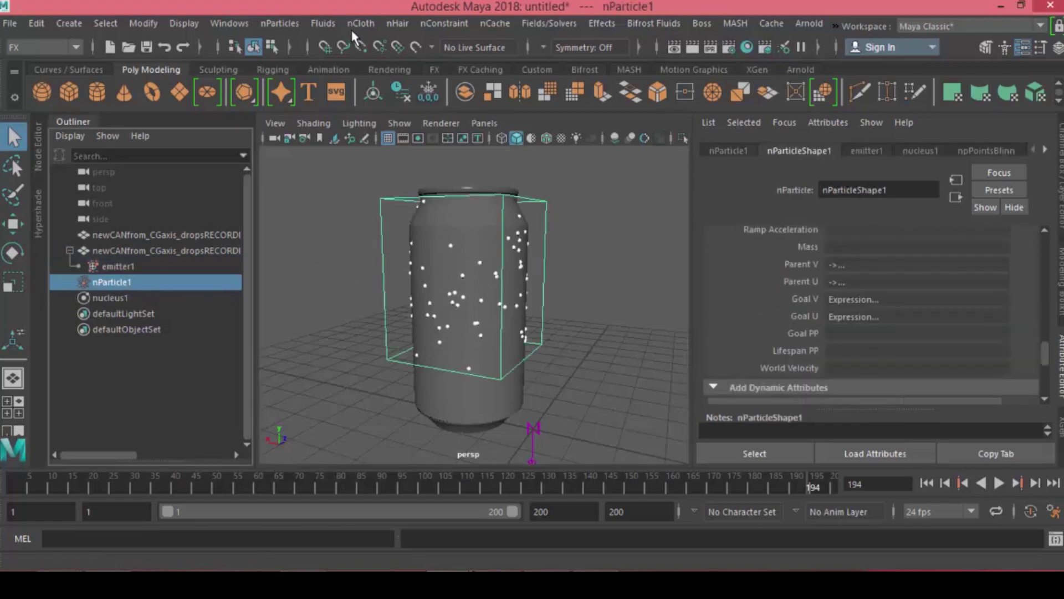
- Emit from Object with a newly created solver and Omni emitter type
{"action": "left_click", "coordinate": [290, 27]}
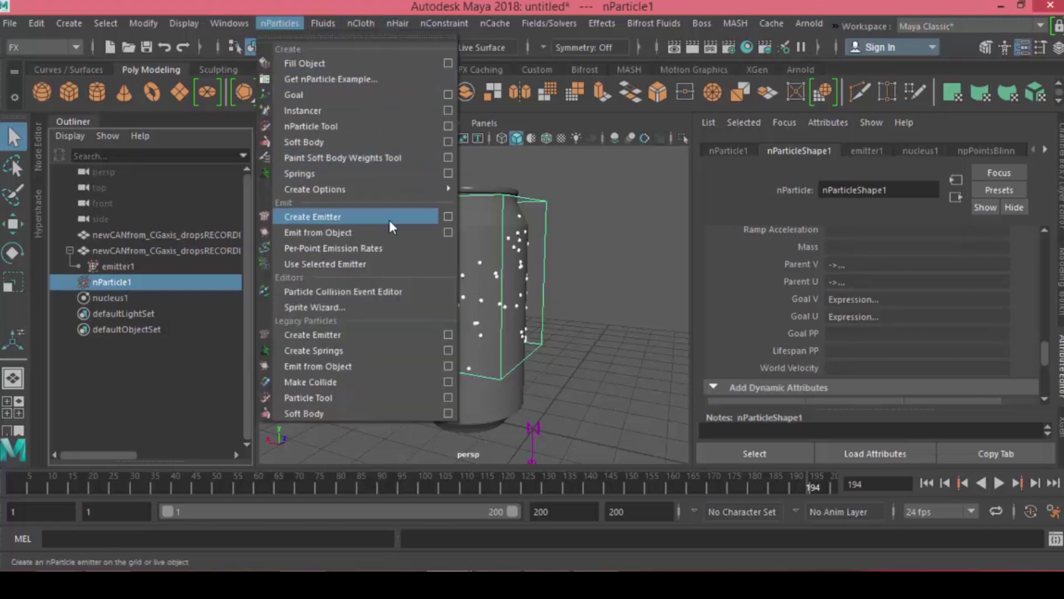
{"action": "left_click", "coordinate": [448, 232]}
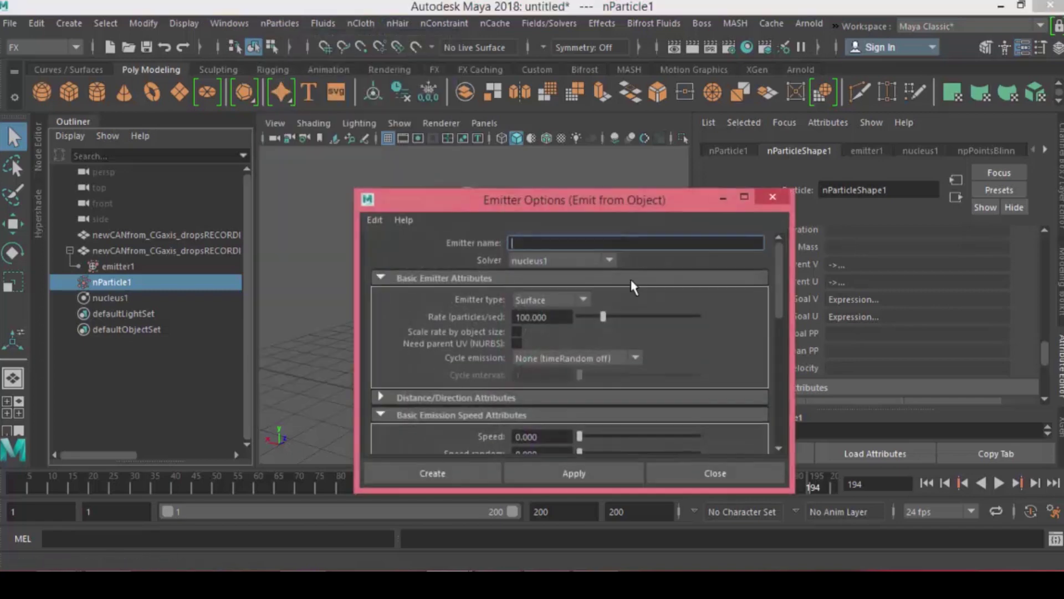
{"action": "left_click", "coordinate": [542, 261]}
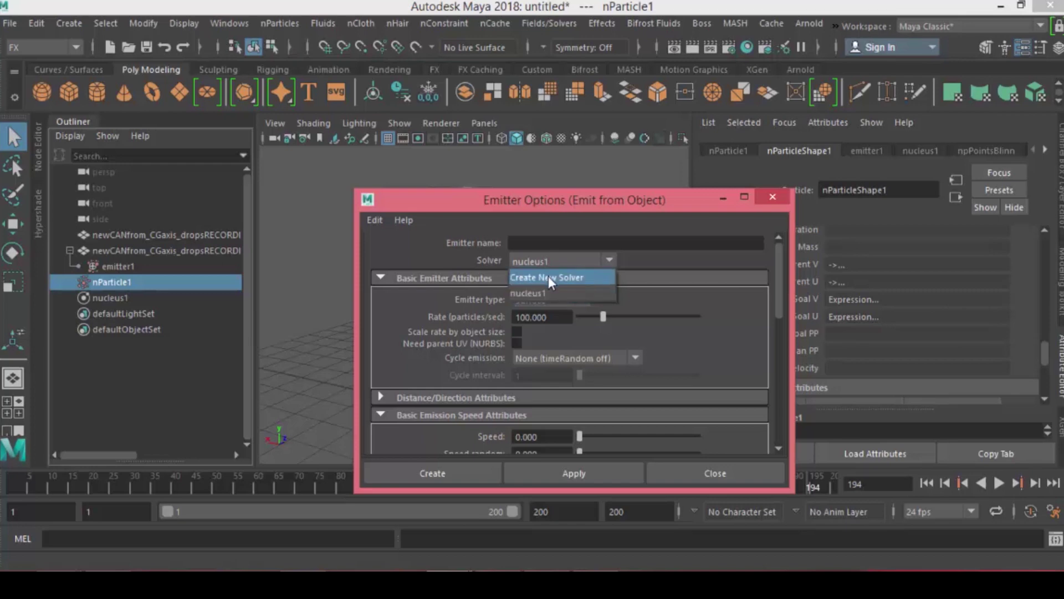
{"action": "left_click", "coordinate": [568, 278]}
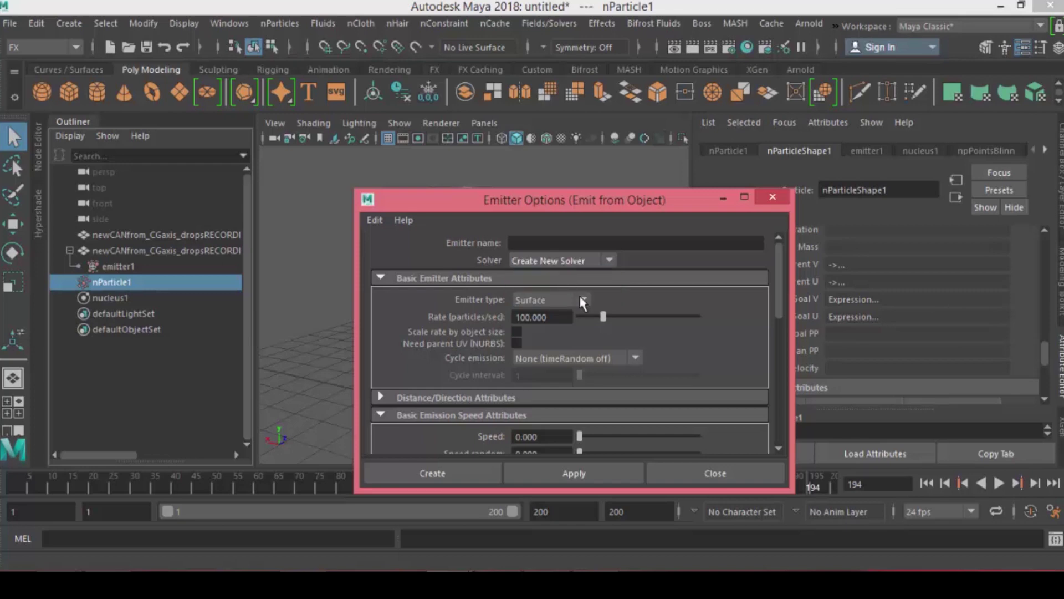
{"action": "left_click", "coordinate": [537, 299]}
{"action": "left_click", "coordinate": [548, 317]}
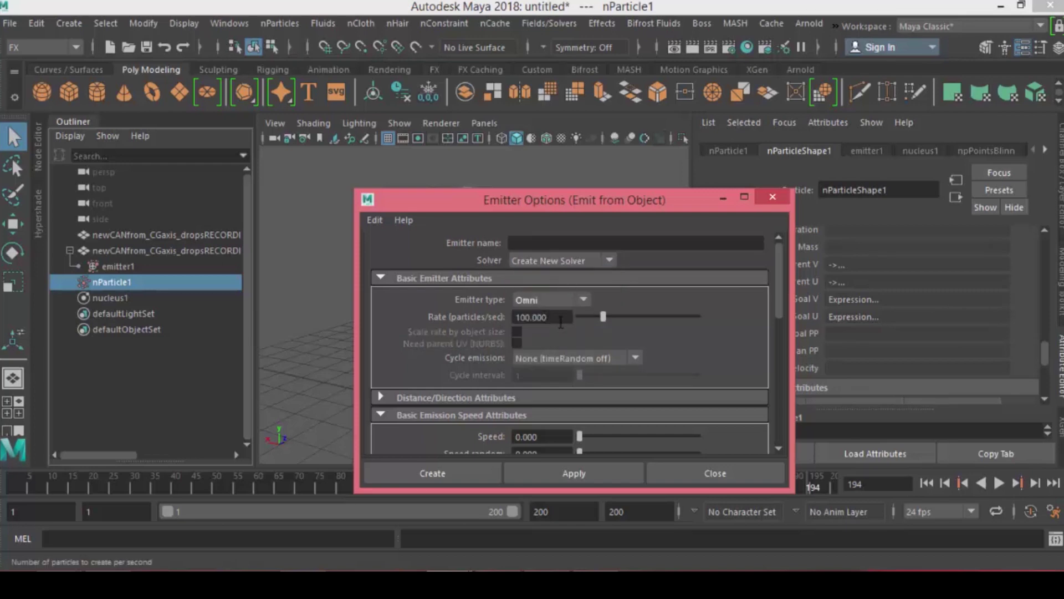
{"action": "left_click", "coordinate": [540, 436]}
{"action": "left_click", "coordinate": [455, 474]}
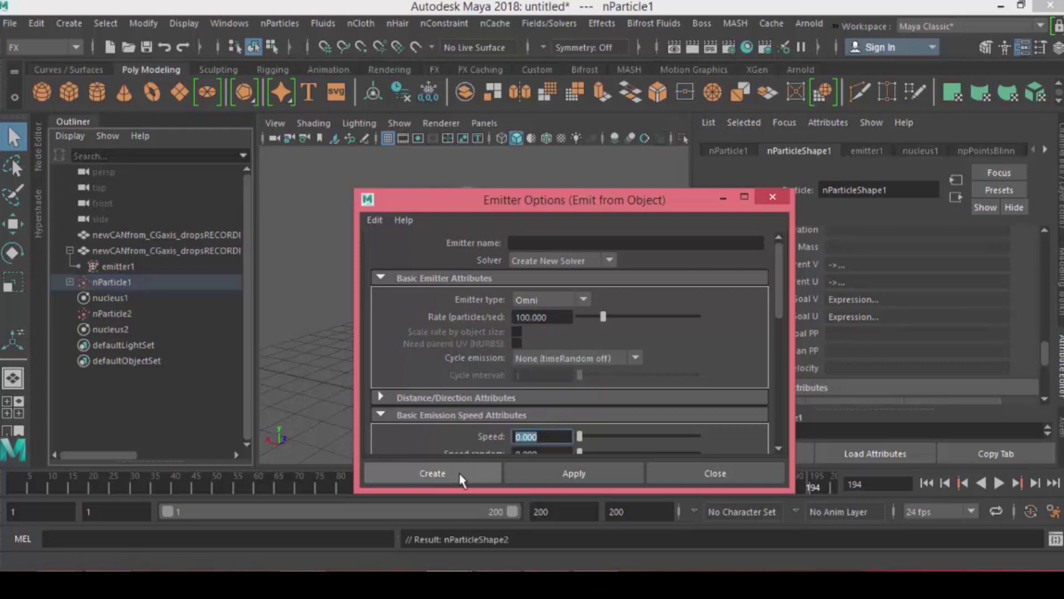
- Test-play the emission, turn on Ignore Solver Gravity for nParticleShape2, and replay to frame 80
{"action": "left_click", "coordinate": [927, 483]}
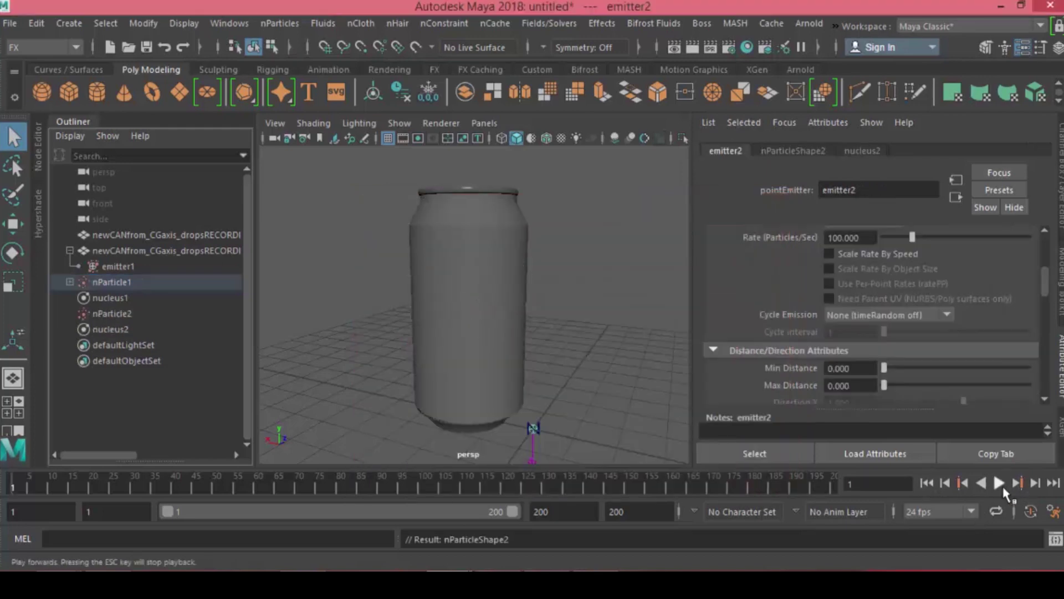
{"action": "left_click", "coordinate": [998, 483]}
{"action": "left_click", "coordinate": [999, 482]}
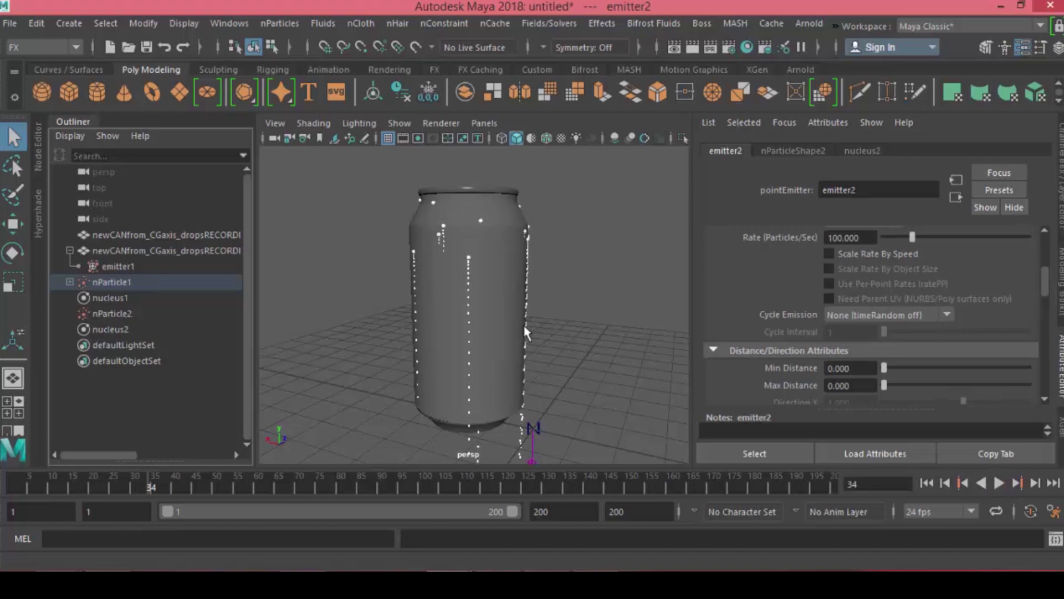
{"action": "scroll", "coordinate": [426, 327], "scroll_direction": "up", "scroll_amount": 5}
{"action": "left_click", "coordinate": [793, 150]}
{"action": "scroll", "coordinate": [878, 286], "scroll_direction": "down", "scroll_amount": 3}
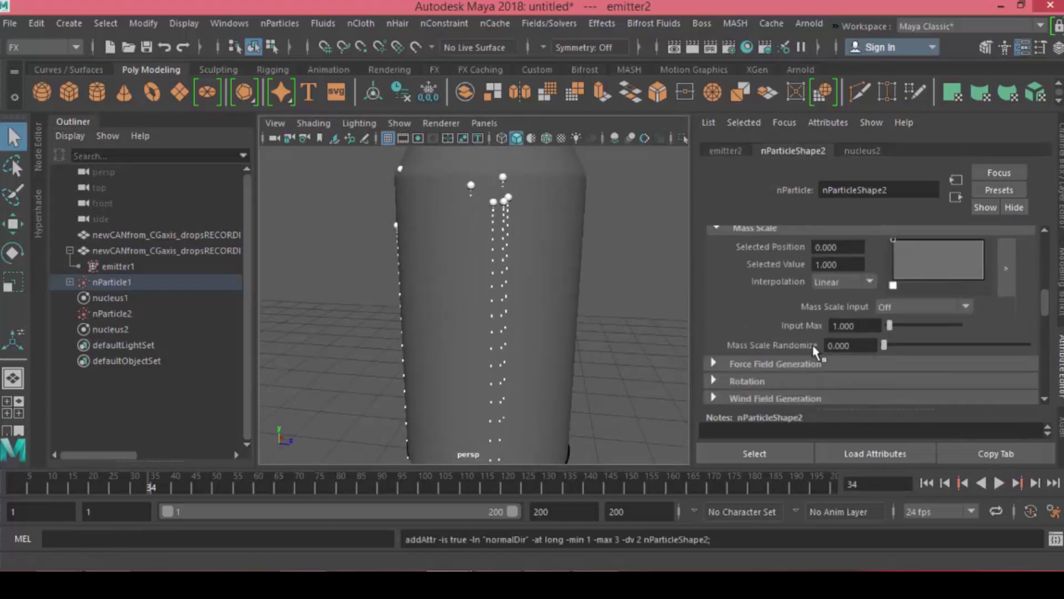
{"action": "scroll", "coordinate": [809, 305], "scroll_direction": "up", "scroll_amount": 5}
{"action": "left_click", "coordinate": [829, 326]}
{"action": "left_click", "coordinate": [926, 483]}
{"action": "left_click", "coordinate": [999, 483]}
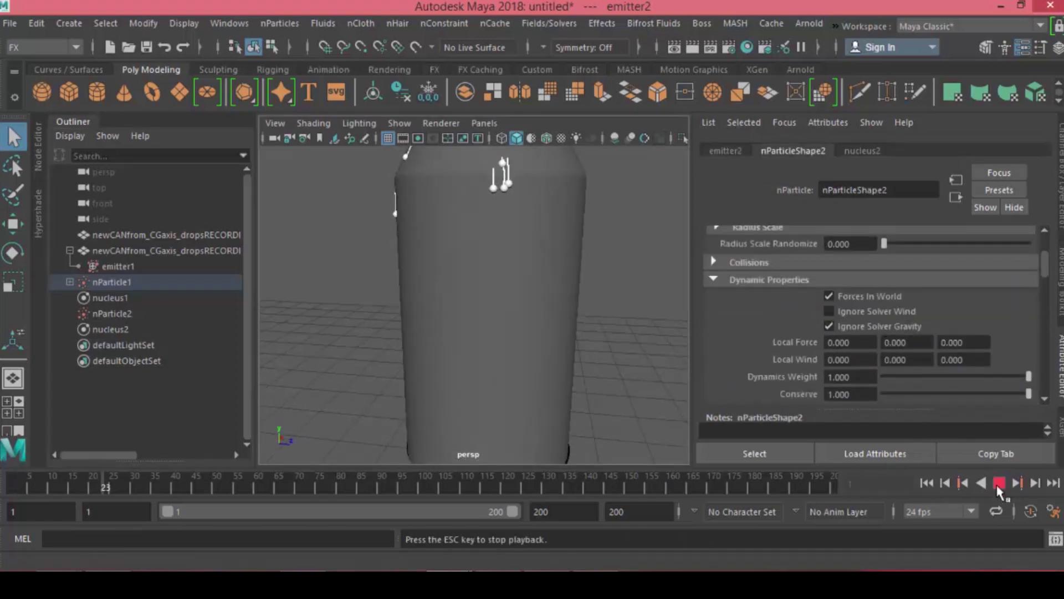
{"action": "left_click", "coordinate": [999, 482]}
- Set the Particle Render Type to Blobby Surface (s/w) in Shading
{"action": "scroll", "coordinate": [908, 320], "scroll_direction": "down", "scroll_amount": 6}
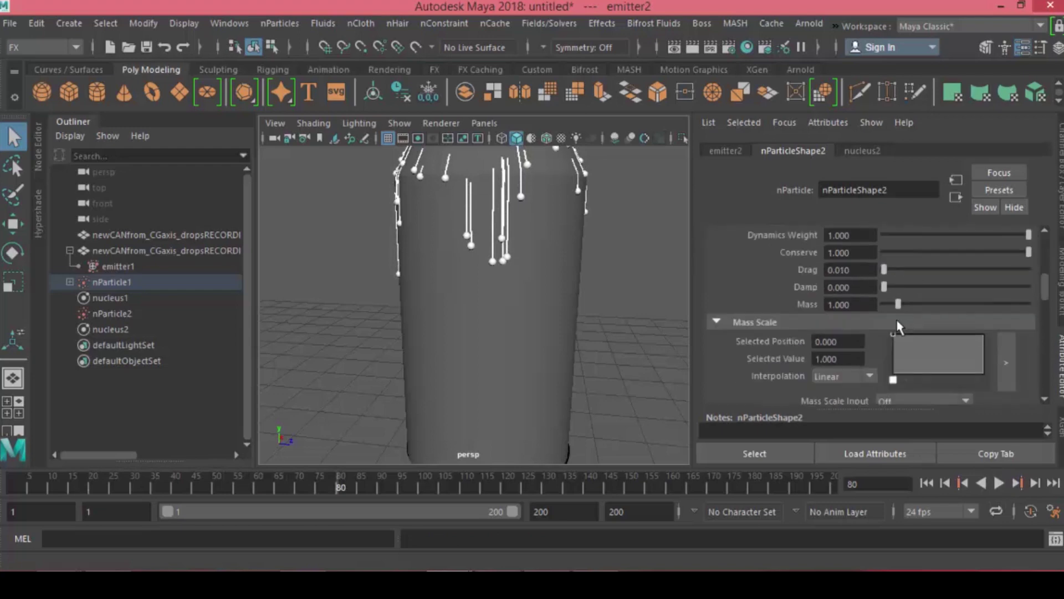
{"action": "scroll", "coordinate": [779, 313], "scroll_direction": "down", "scroll_amount": 3}
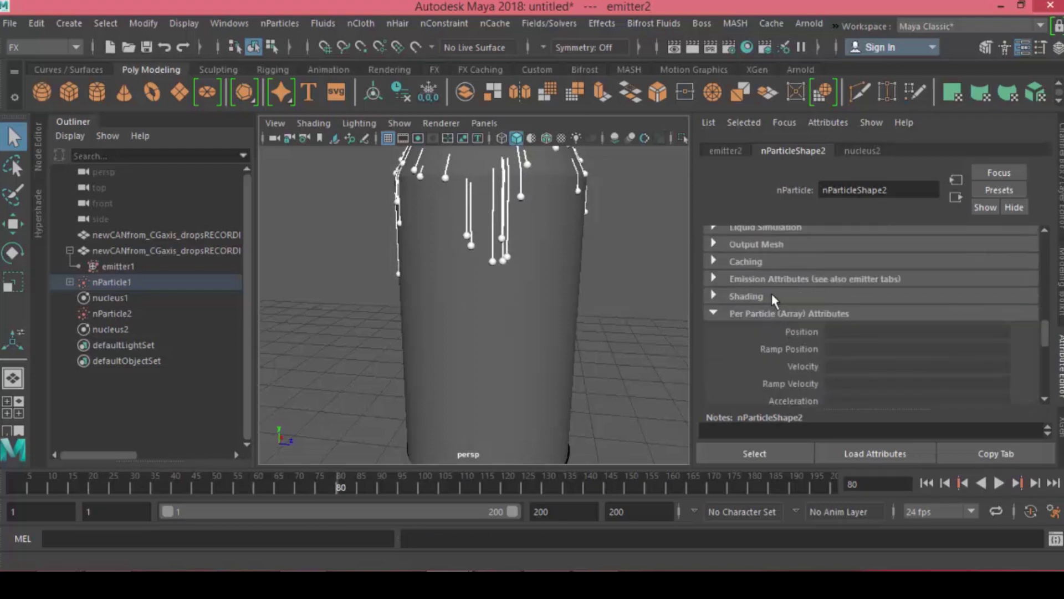
{"action": "left_click", "coordinate": [771, 295]}
{"action": "left_click", "coordinate": [868, 314]}
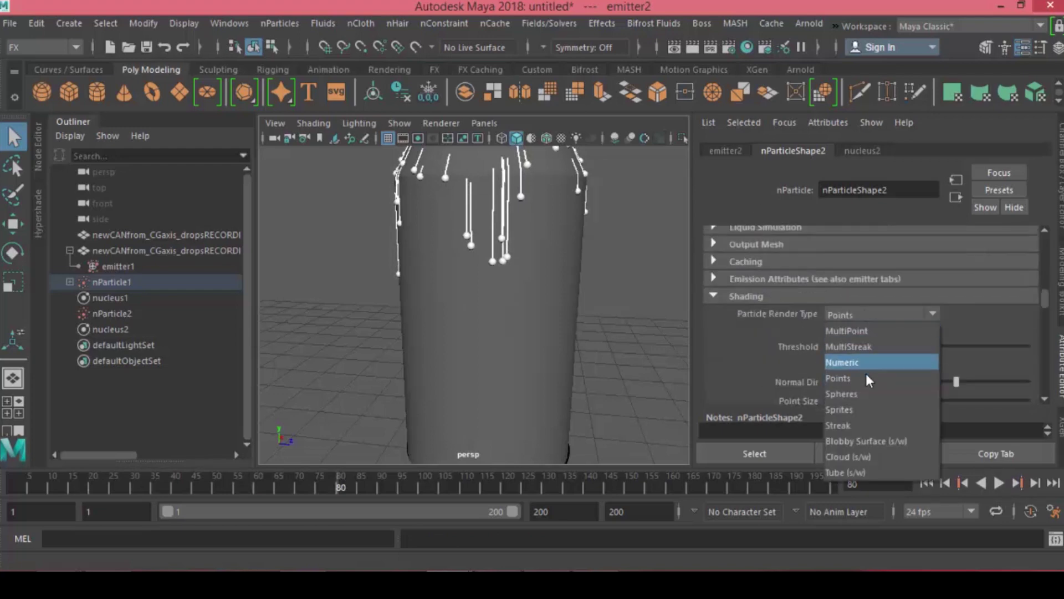
{"action": "left_click", "coordinate": [873, 441]}
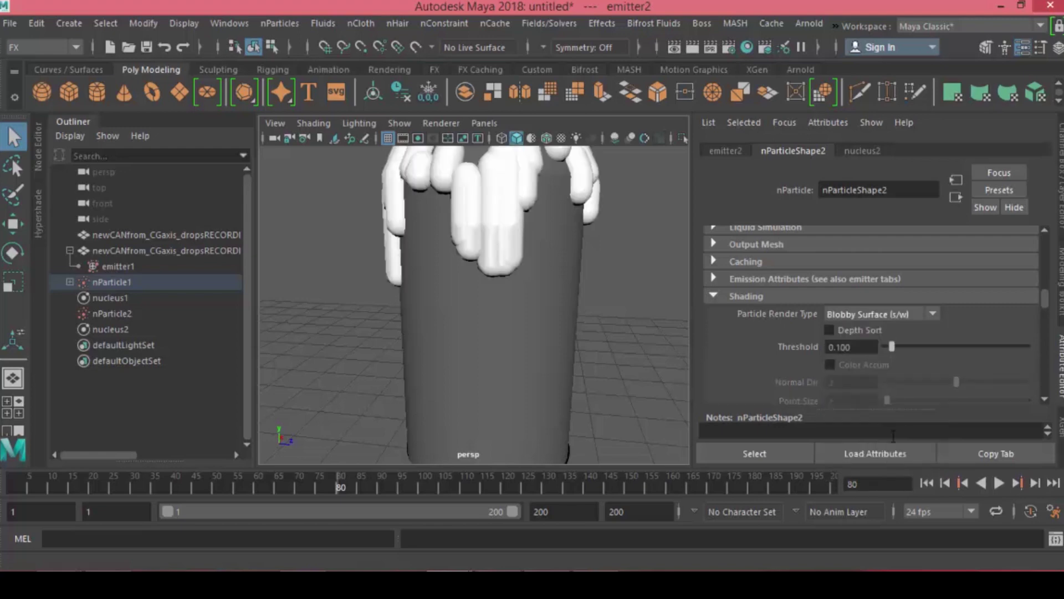
- Lower the particle Radius in the Particle Size section
{"action": "scroll", "coordinate": [869, 357], "scroll_direction": "up", "scroll_amount": 3}
{"action": "scroll", "coordinate": [869, 355], "scroll_direction": "up", "scroll_amount": 6}
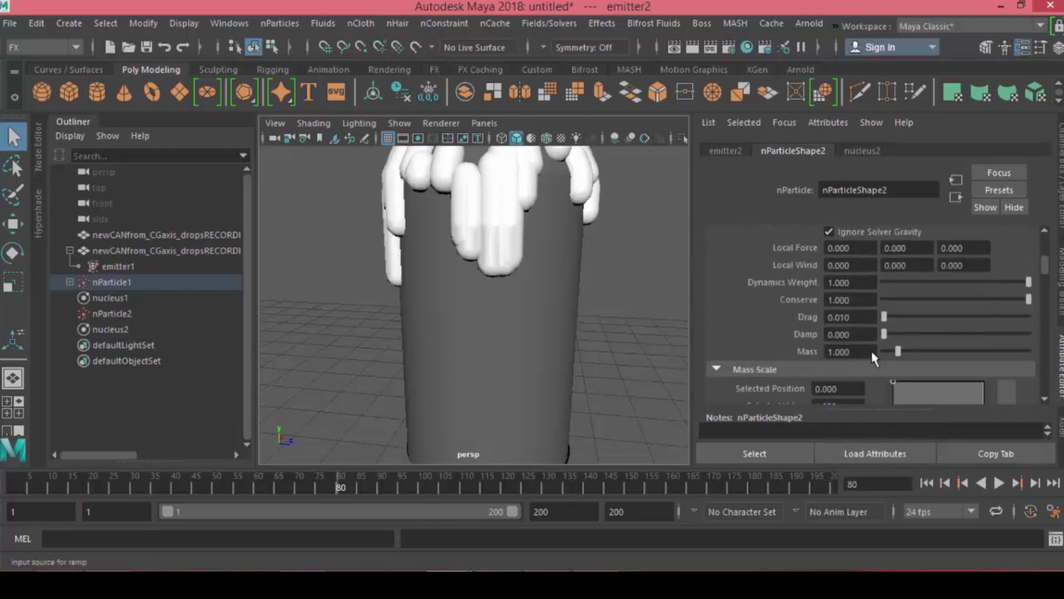
{"action": "left_click_drag", "start_coordinate": [867, 302], "coordinate": [835, 304]}
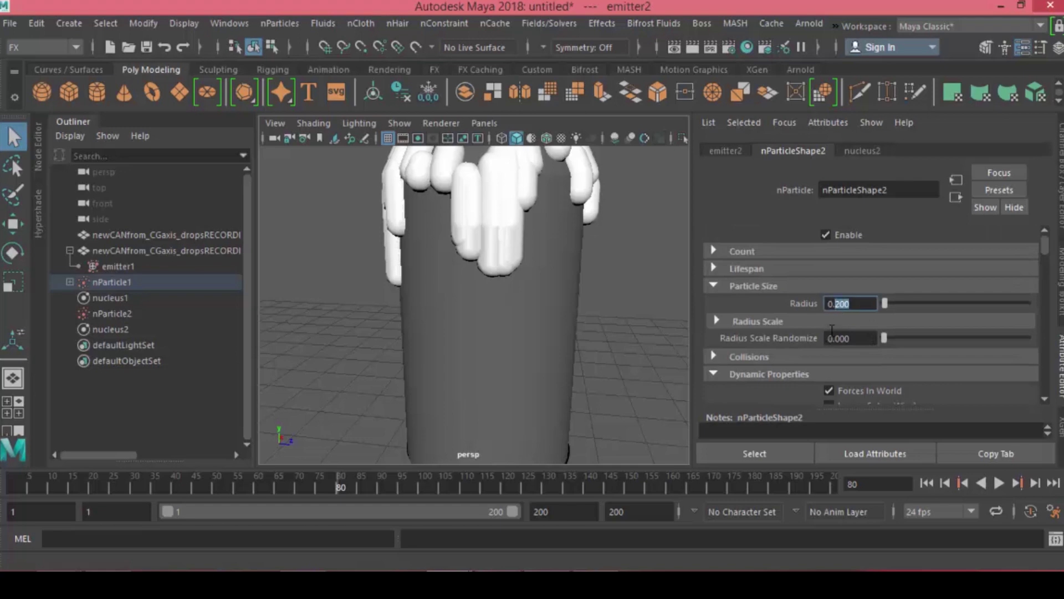
{"action": "type", "text": "505"}
{"action": "key", "text": "Return"}
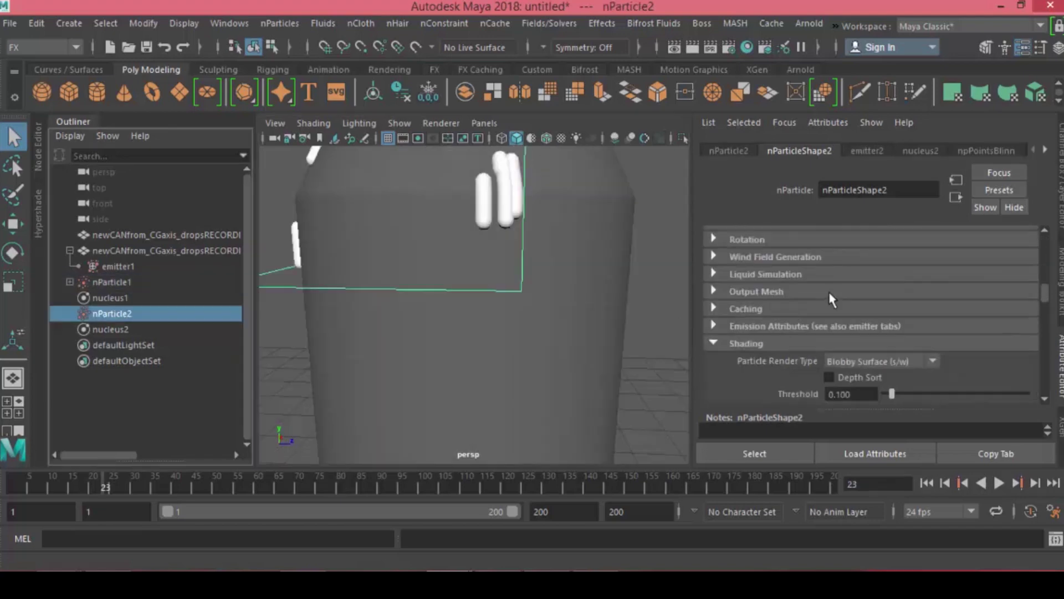
- Add the general per-particle attribute radiusPP to nParticleShape2
{"action": "scroll", "coordinate": [784, 308], "scroll_direction": "down", "scroll_amount": 3}
{"action": "scroll", "coordinate": [783, 314], "scroll_direction": "down", "scroll_amount": 10}
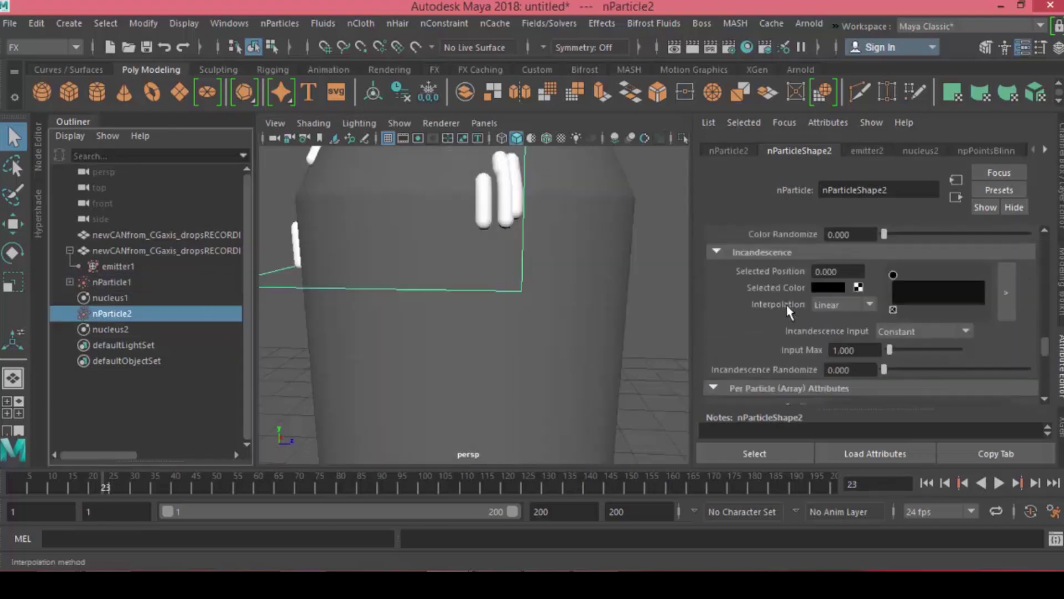
{"action": "scroll", "coordinate": [787, 304], "scroll_direction": "down", "scroll_amount": 4}
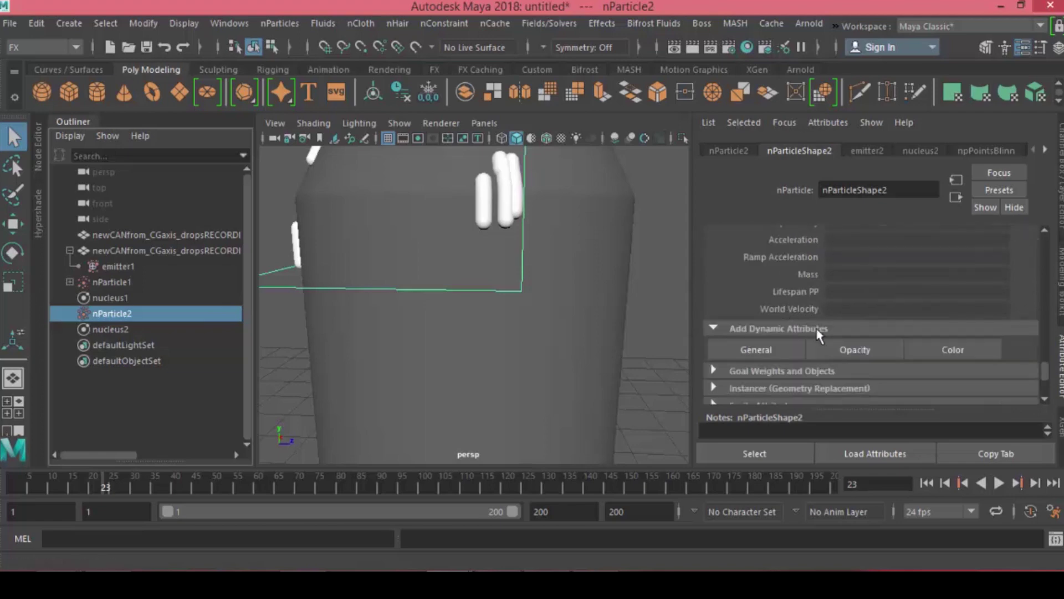
{"action": "left_click", "coordinate": [777, 350]}
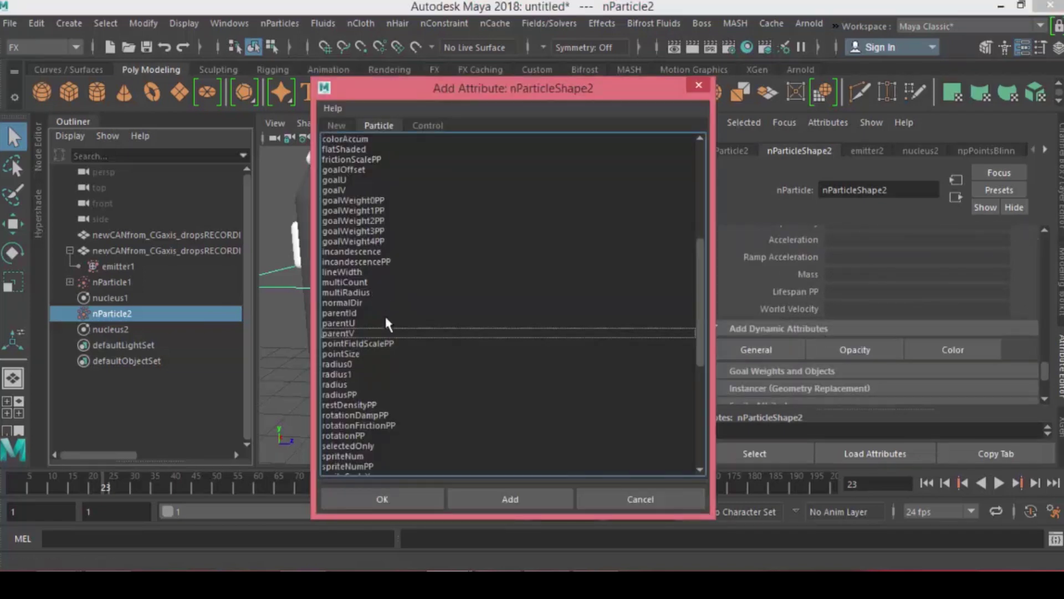
{"action": "left_click", "coordinate": [341, 394]}
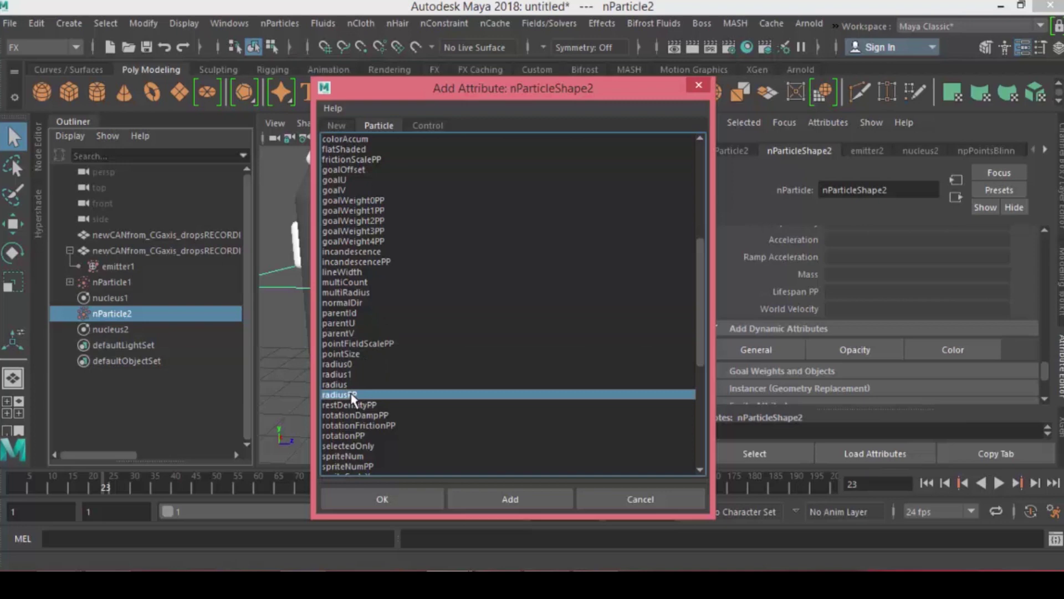
{"action": "left_click", "coordinate": [382, 499]}
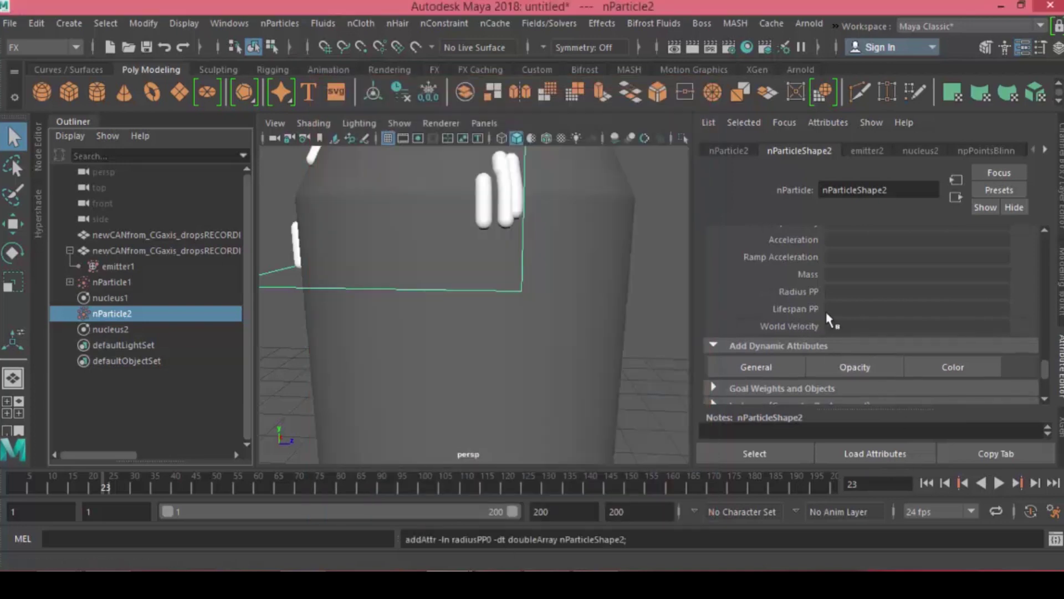
- Drive Radius PP with a new ramp through arrayMapper1
{"action": "right_click", "coordinate": [844, 292]}
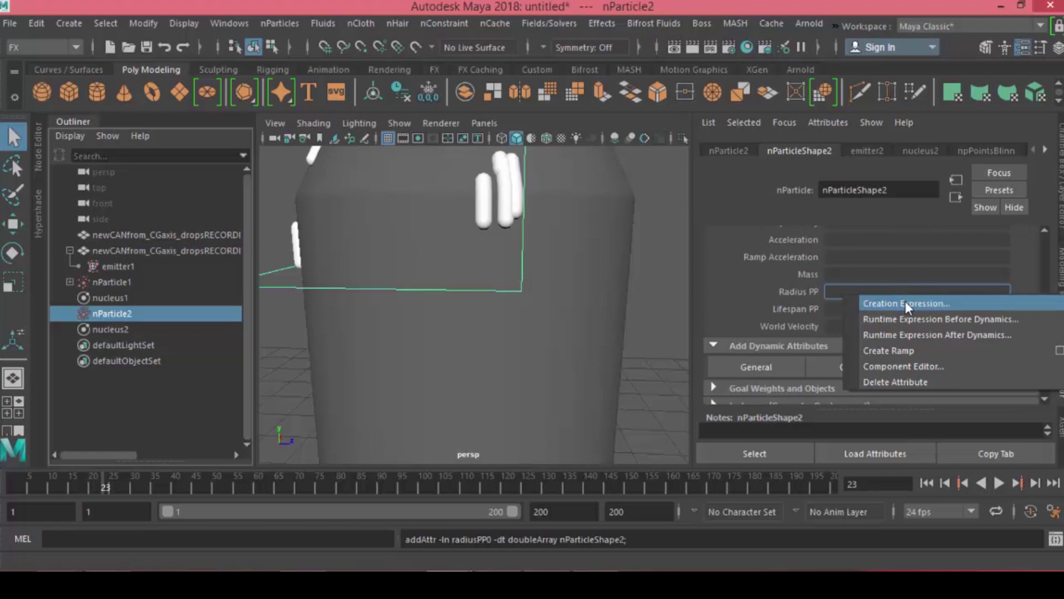
{"action": "left_click", "coordinate": [897, 350]}
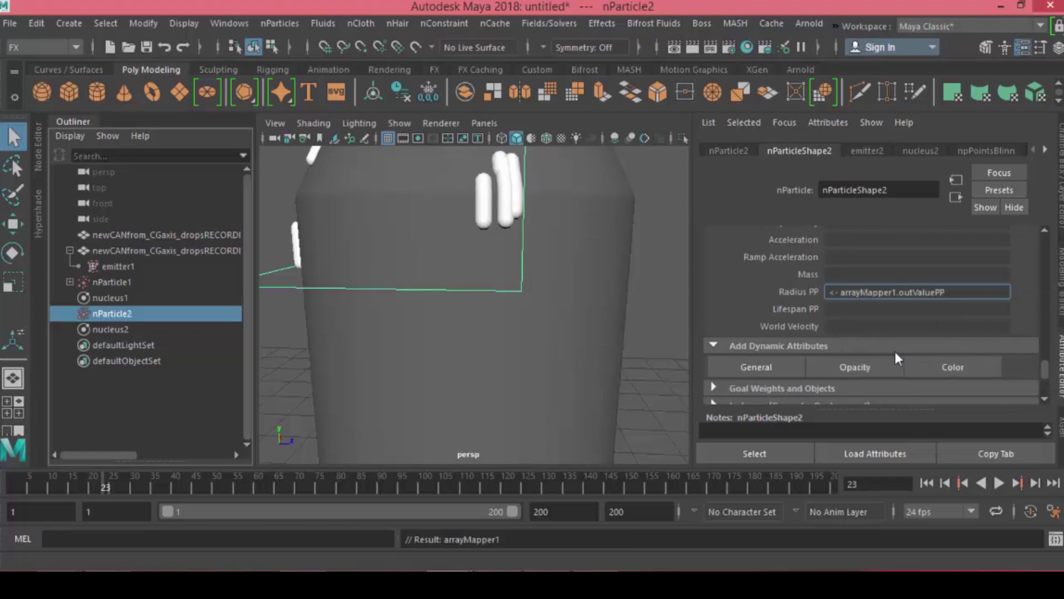
{"action": "right_click", "coordinate": [866, 296]}
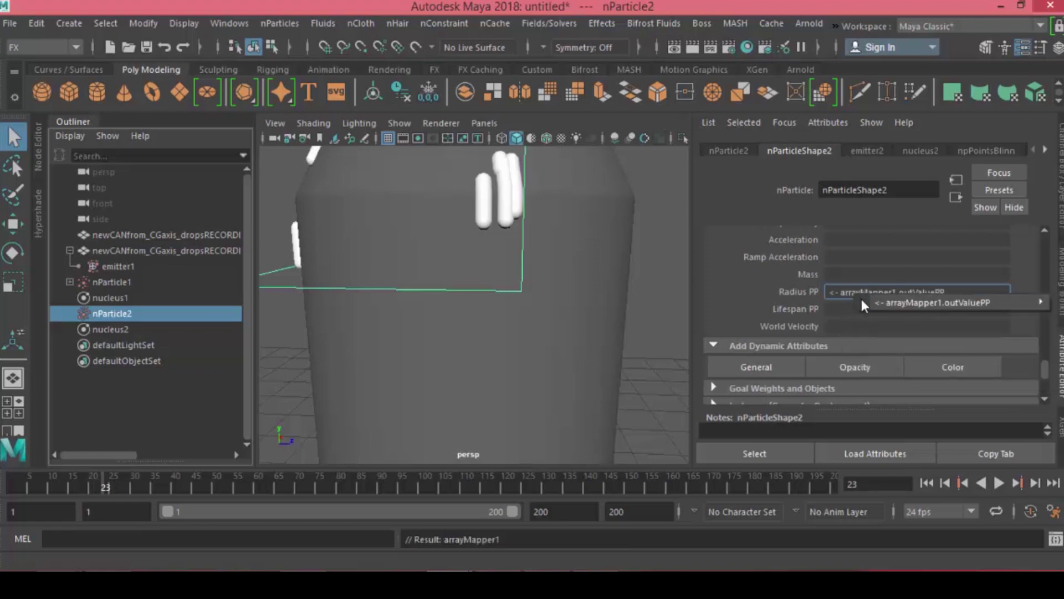
- Move a ramp2 marker to the right end and replay to watch the blobs grow
{"action": "mouse_move", "coordinate": [876, 302]}
{"action": "left_click", "coordinate": [770, 303]}
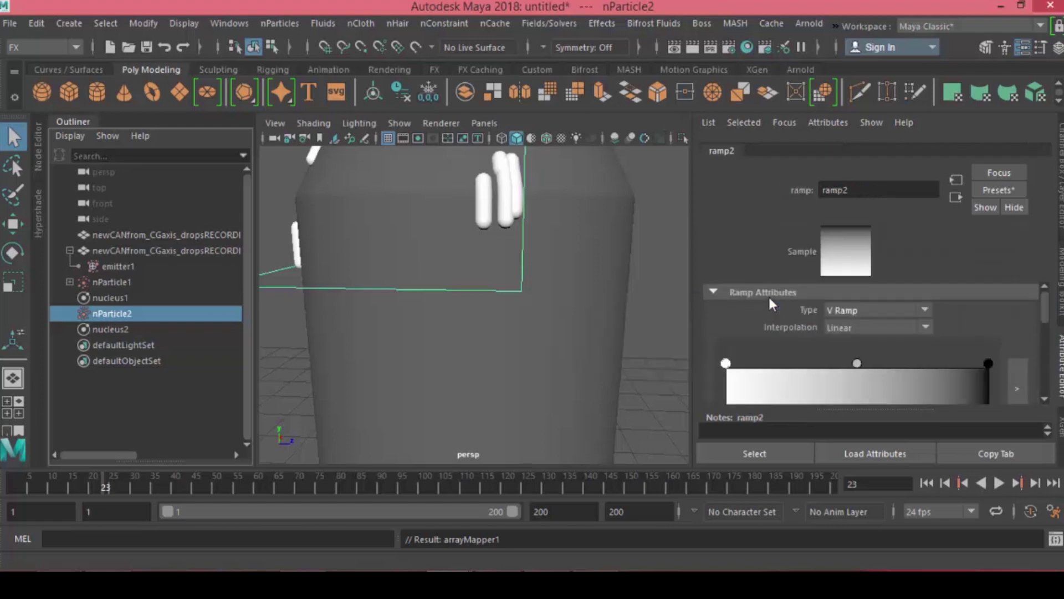
{"action": "scroll", "coordinate": [859, 343], "scroll_direction": "down", "scroll_amount": 1}
{"action": "left_click_drag", "start_coordinate": [863, 316], "coordinate": [970, 316]}
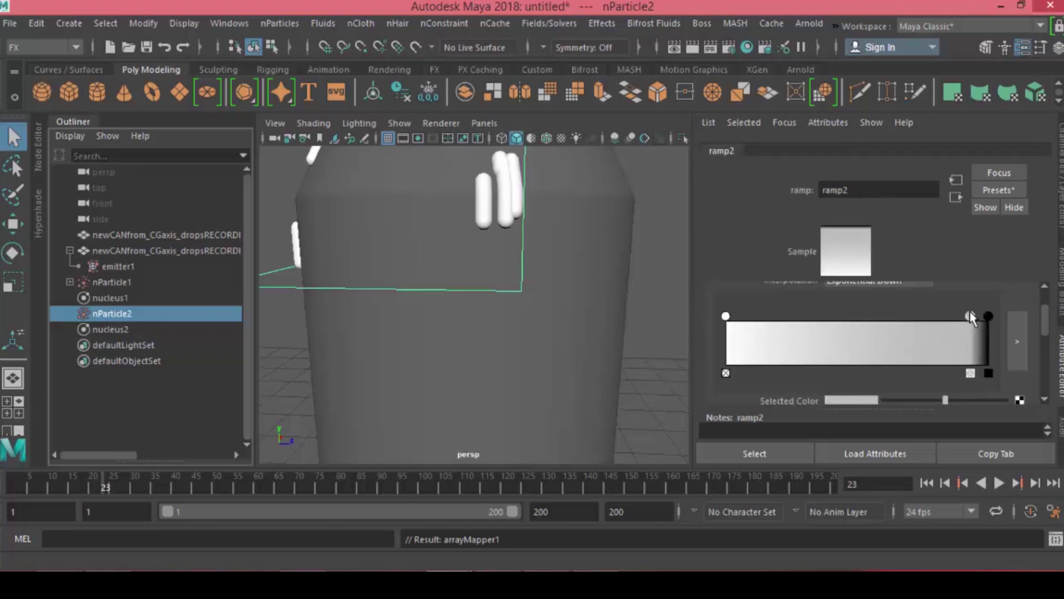
{"action": "left_click", "coordinate": [928, 485]}
{"action": "left_click", "coordinate": [998, 483]}
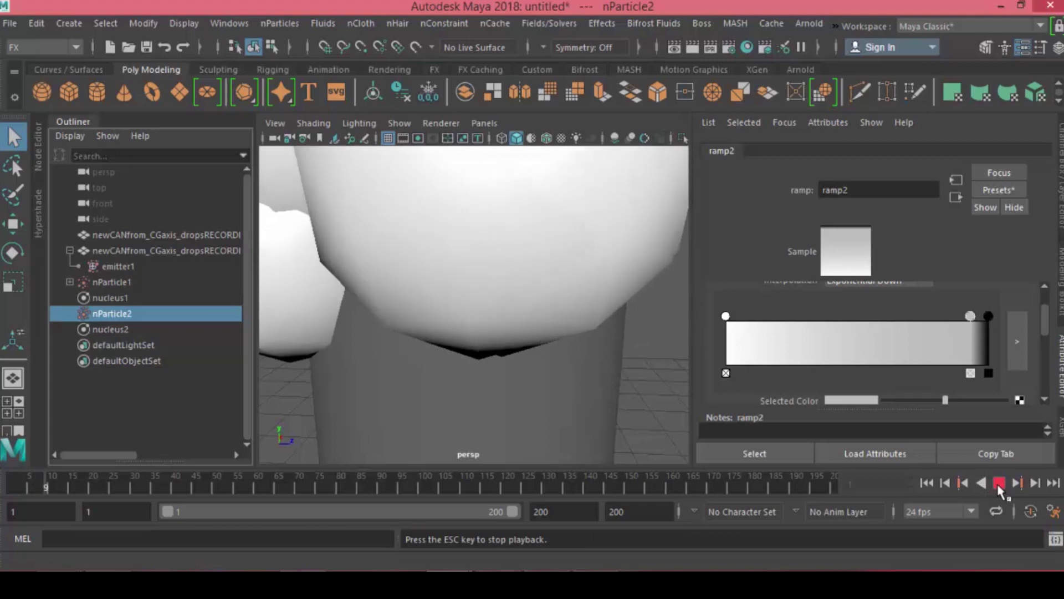
- In arrayMapper1, try a 0.010 maximum drop radius and preview to frame 44
{"action": "scroll", "coordinate": [931, 339], "scroll_direction": "up", "scroll_amount": 2}
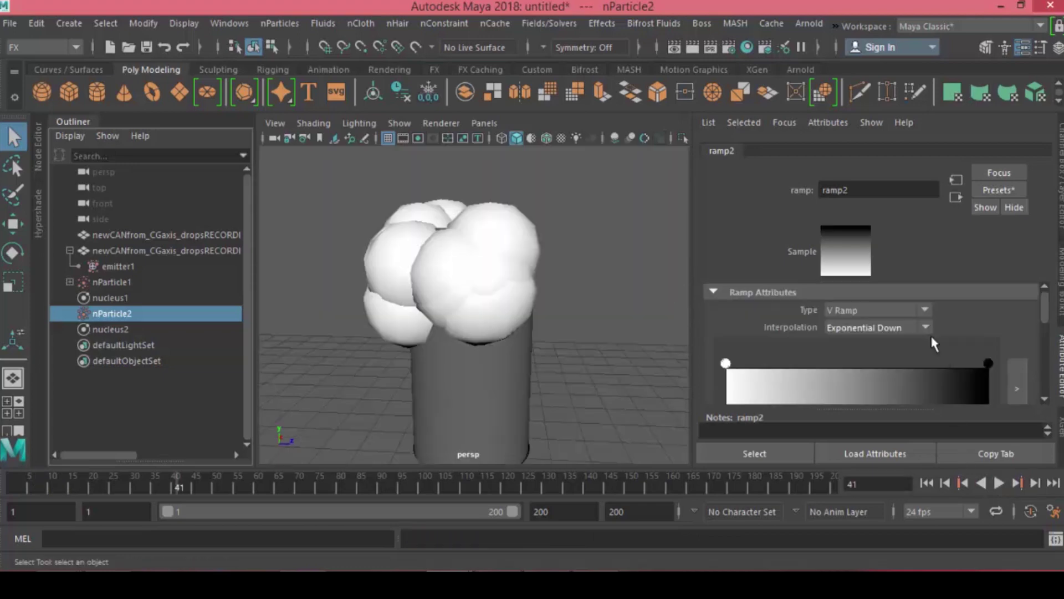
{"action": "left_click", "coordinate": [957, 191]}
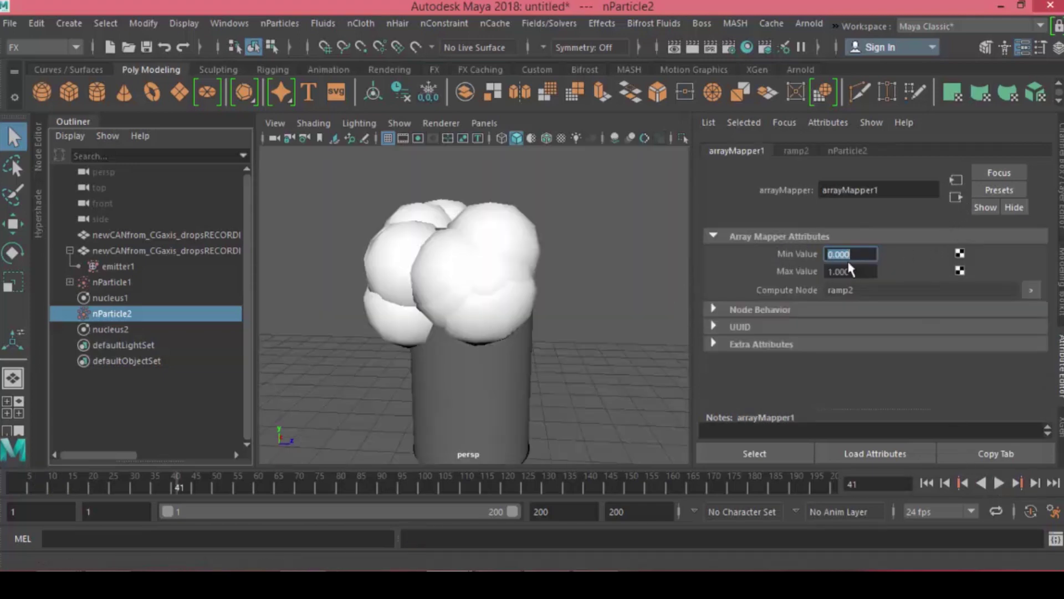
{"action": "left_click_drag", "start_coordinate": [849, 255], "coordinate": [843, 254]}
{"action": "left_click_drag", "start_coordinate": [857, 272], "coordinate": [836, 272]}
{"action": "left_click", "coordinate": [829, 271]}
{"action": "type", "text": "0"}
{"action": "left_click", "coordinate": [855, 271]}
{"action": "left_click", "coordinate": [852, 252]}
{"action": "left_click", "coordinate": [999, 483]}
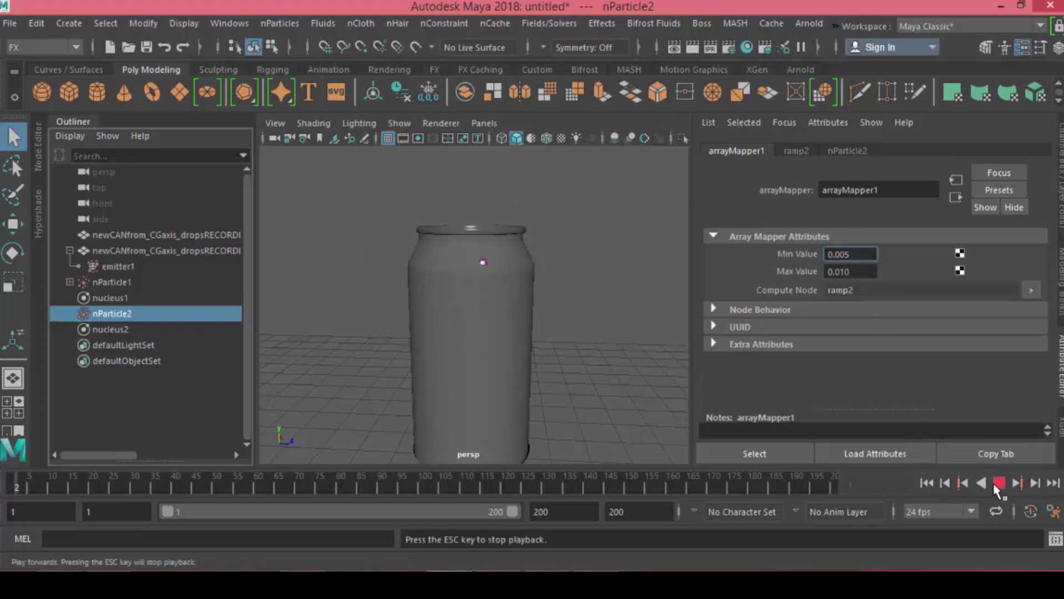
{"action": "left_click", "coordinate": [999, 482]}
{"action": "scroll", "coordinate": [501, 330], "scroll_direction": "up", "scroll_amount": 3}
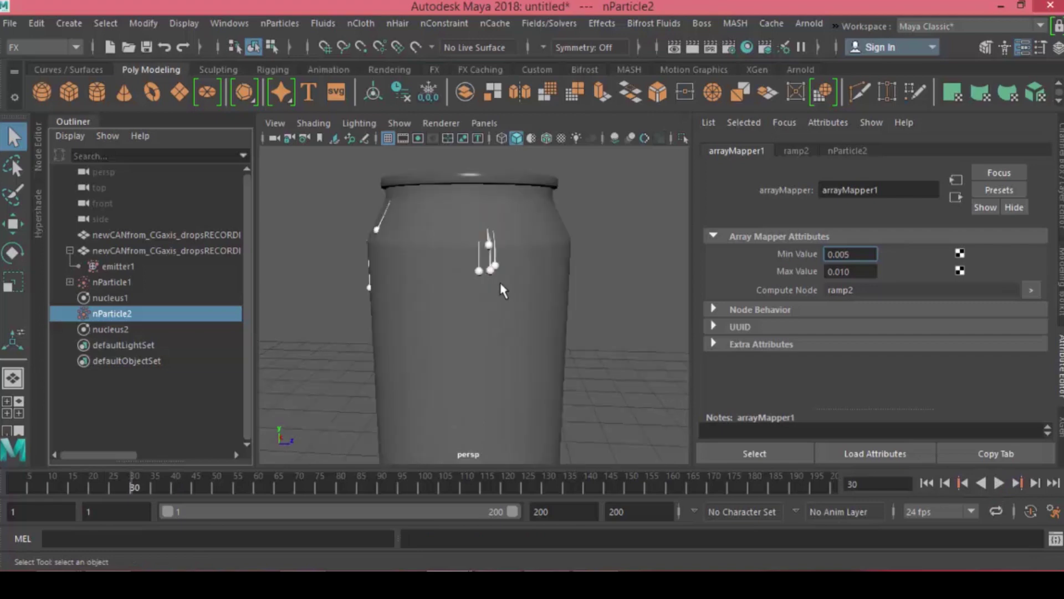
{"action": "left_click", "coordinate": [998, 483]}
{"action": "left_click", "coordinate": [999, 483]}
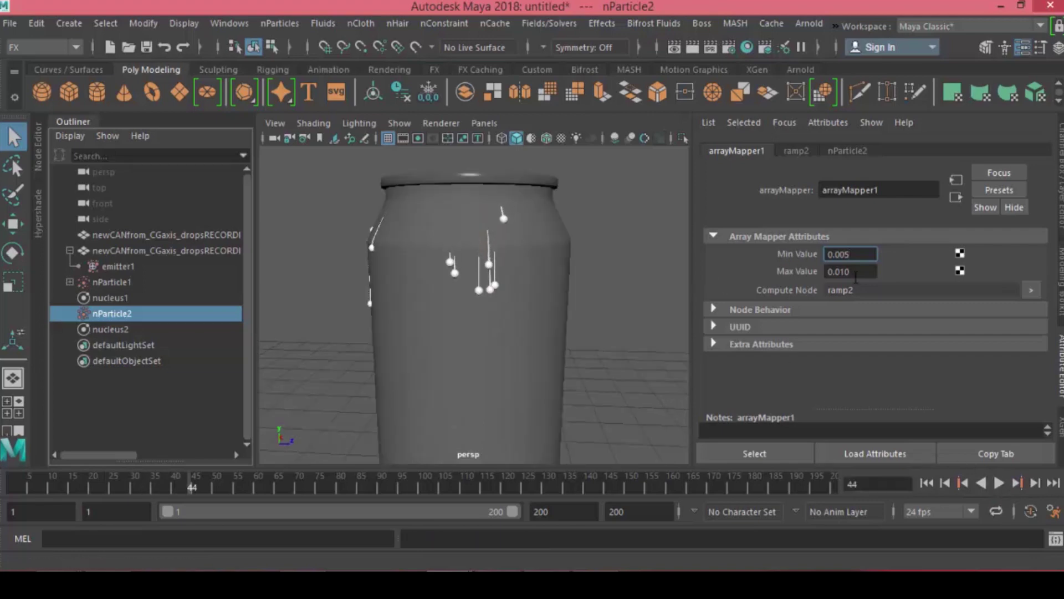
- Raise arrayMapper1's Max Value to 0.100 and replay to frame 120
{"action": "left_click", "coordinate": [857, 271]}
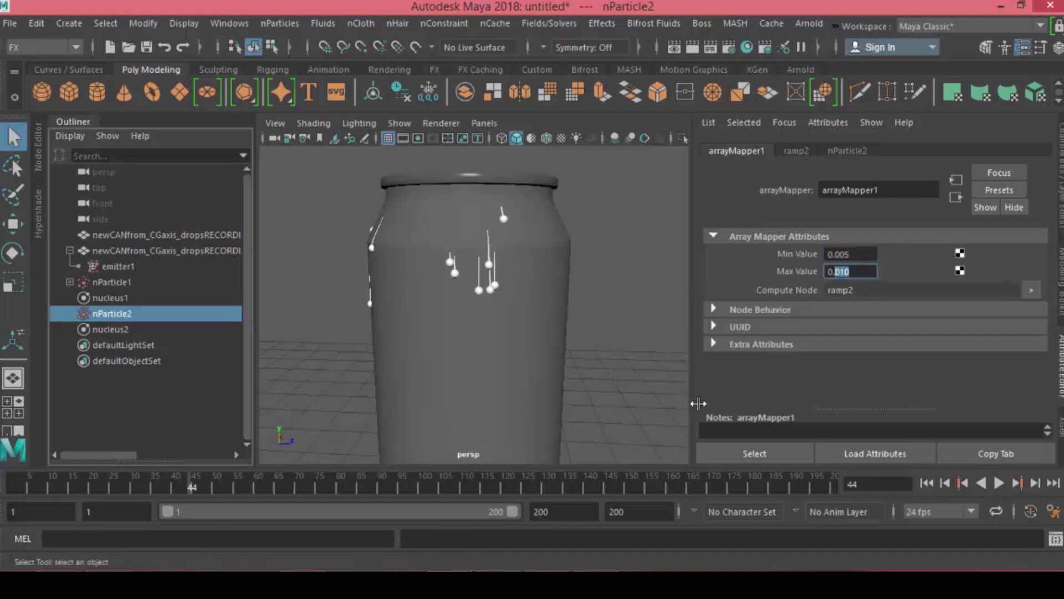
{"action": "key", "text": "Return"}
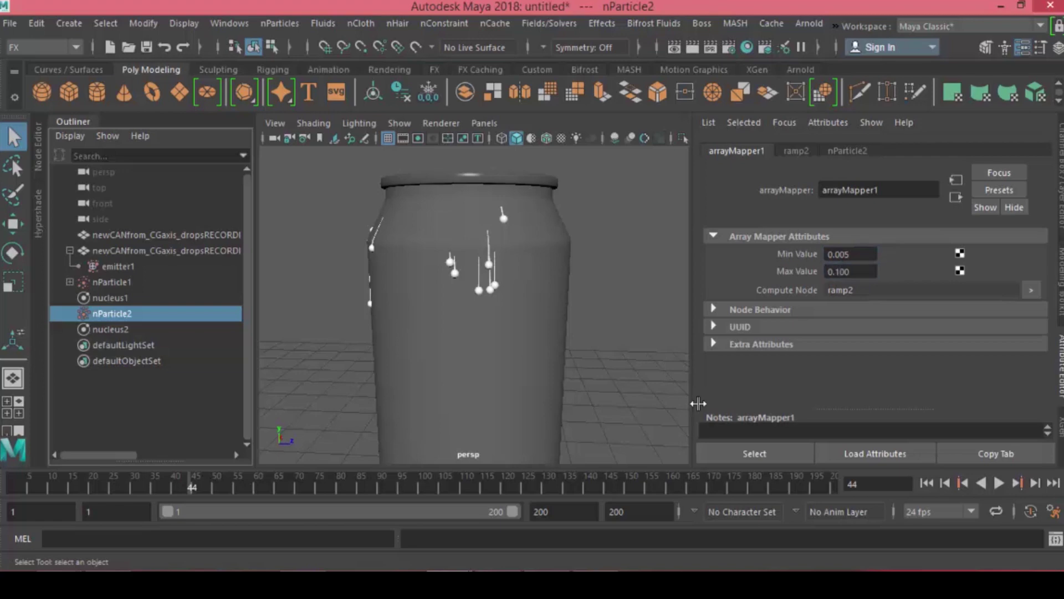
{"action": "left_click", "coordinate": [927, 483]}
{"action": "left_click", "coordinate": [999, 482]}
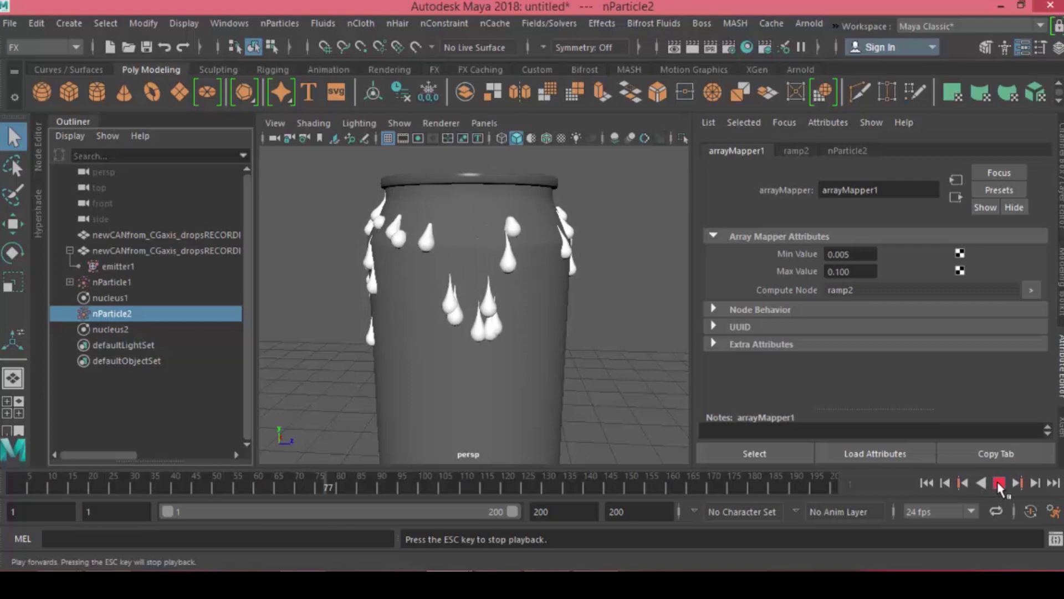
{"action": "left_click", "coordinate": [999, 484]}
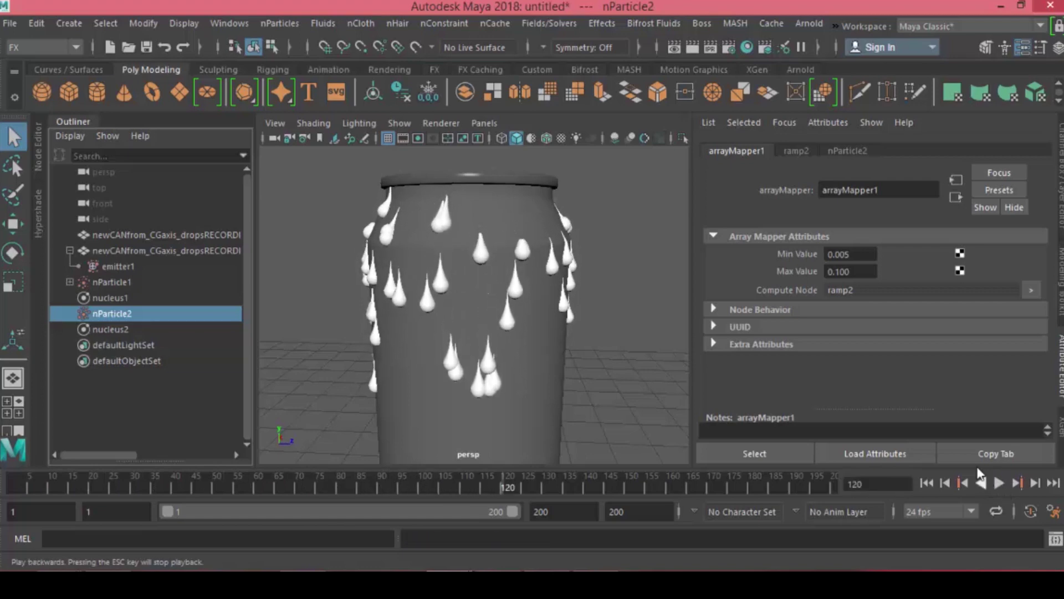
- Set the Min Value to 0.050 and replay to frame 93
{"action": "left_click_drag", "start_coordinate": [852, 256], "coordinate": [839, 255]}
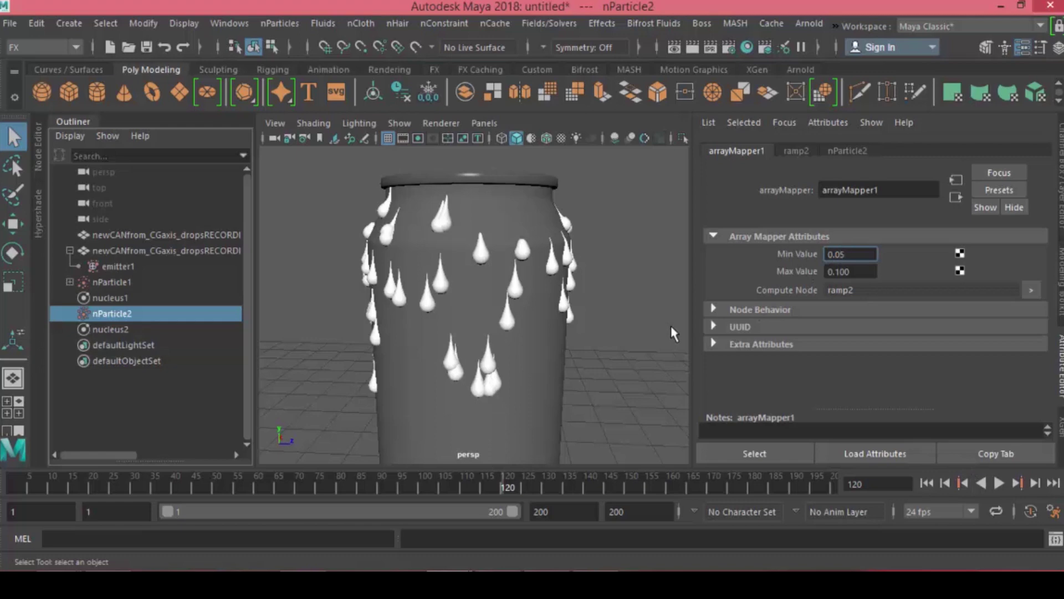
{"action": "key", "text": "Tab"}
{"action": "left_click", "coordinate": [927, 483]}
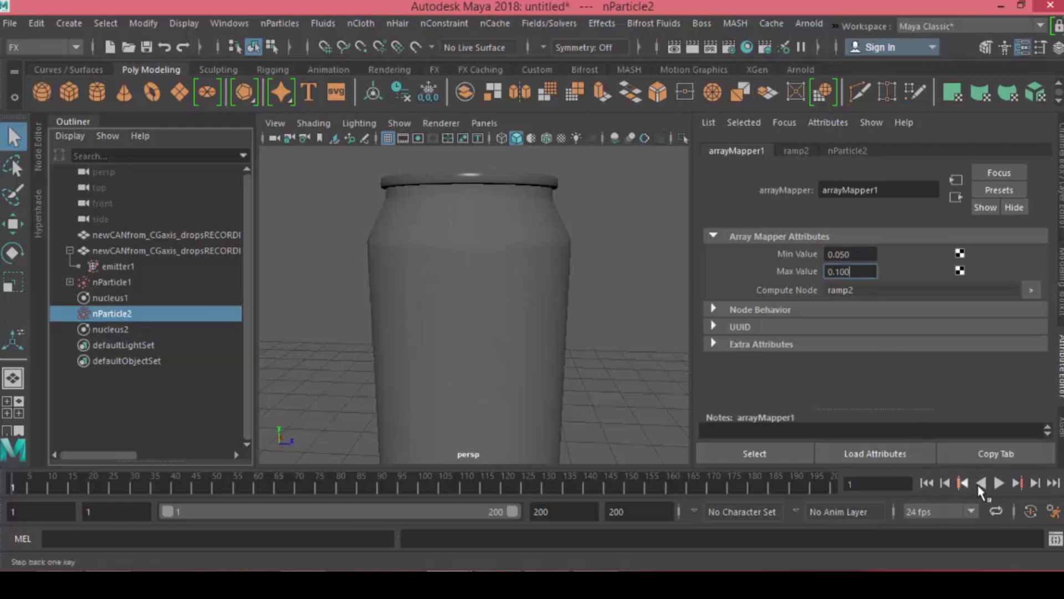
{"action": "left_click", "coordinate": [997, 483]}
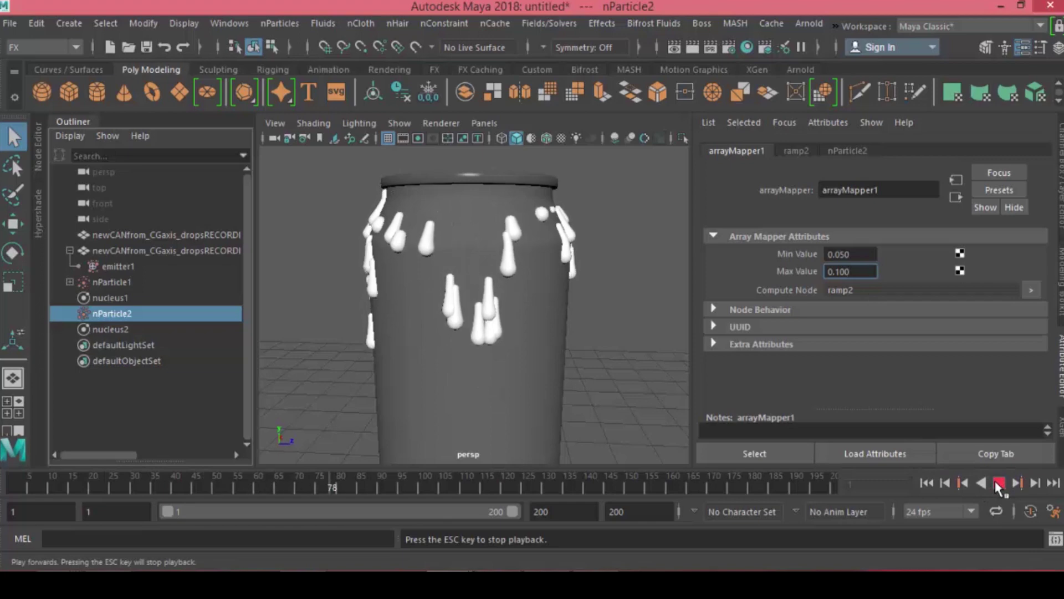
{"action": "left_click", "coordinate": [998, 483]}
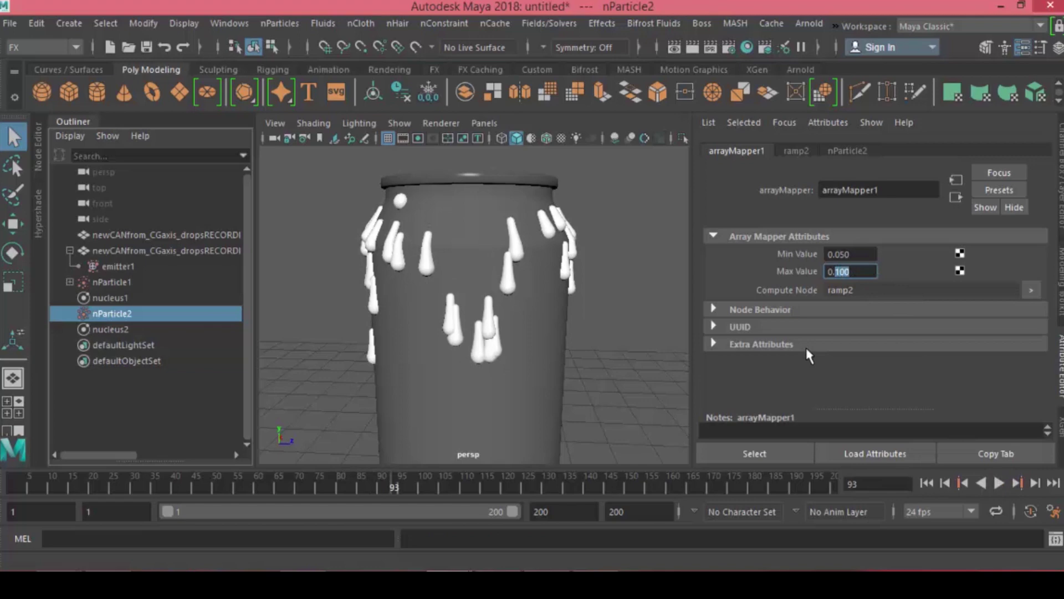
- Settle on Max Value 0.070 and Min Value 0.030, replaying to frame 103
{"action": "type", "text": "07"}
{"action": "left_click", "coordinate": [843, 255]}
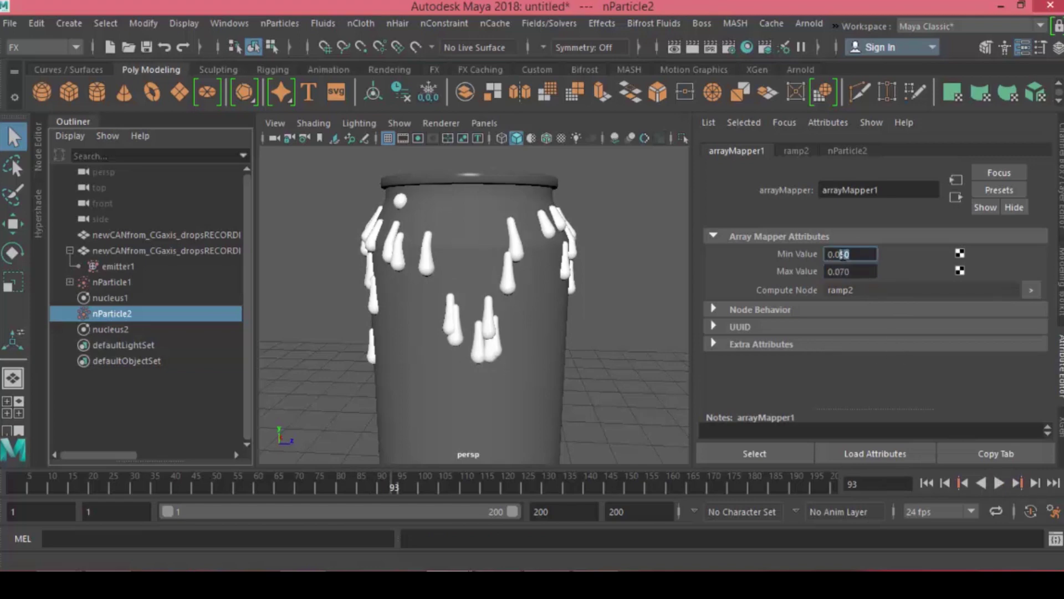
{"action": "key", "text": "Tab"}
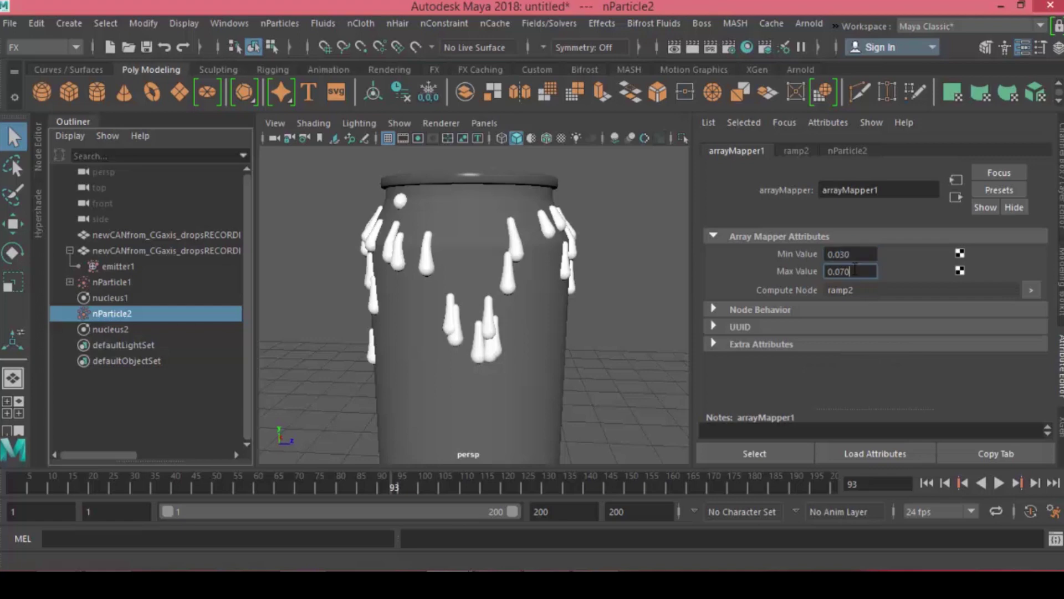
{"action": "left_click", "coordinate": [998, 483]}
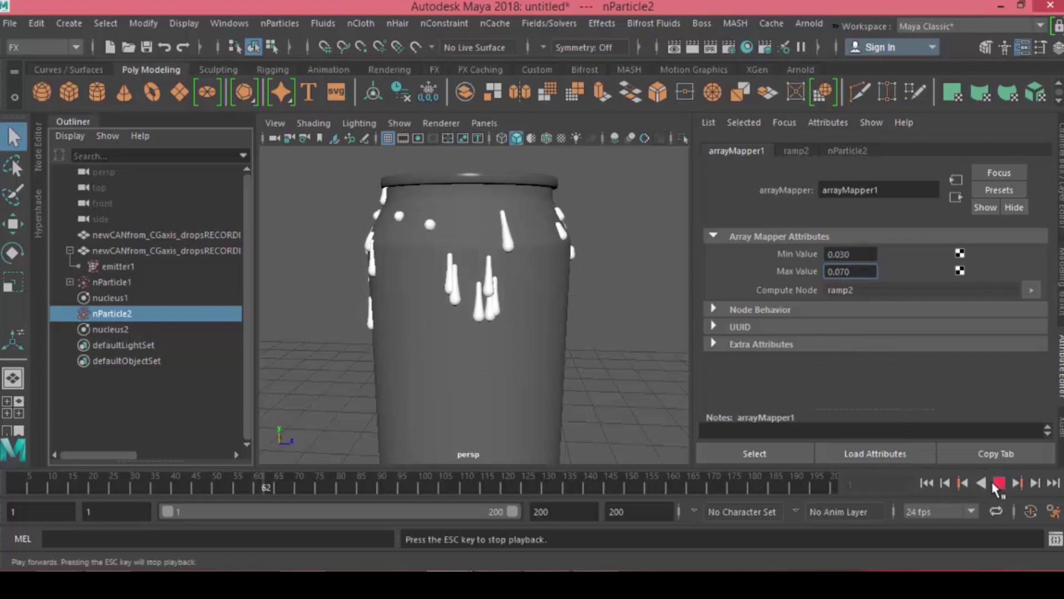
{"action": "left_click", "coordinate": [998, 482]}
{"action": "scroll", "coordinate": [635, 317], "scroll_direction": "down", "scroll_amount": 2}
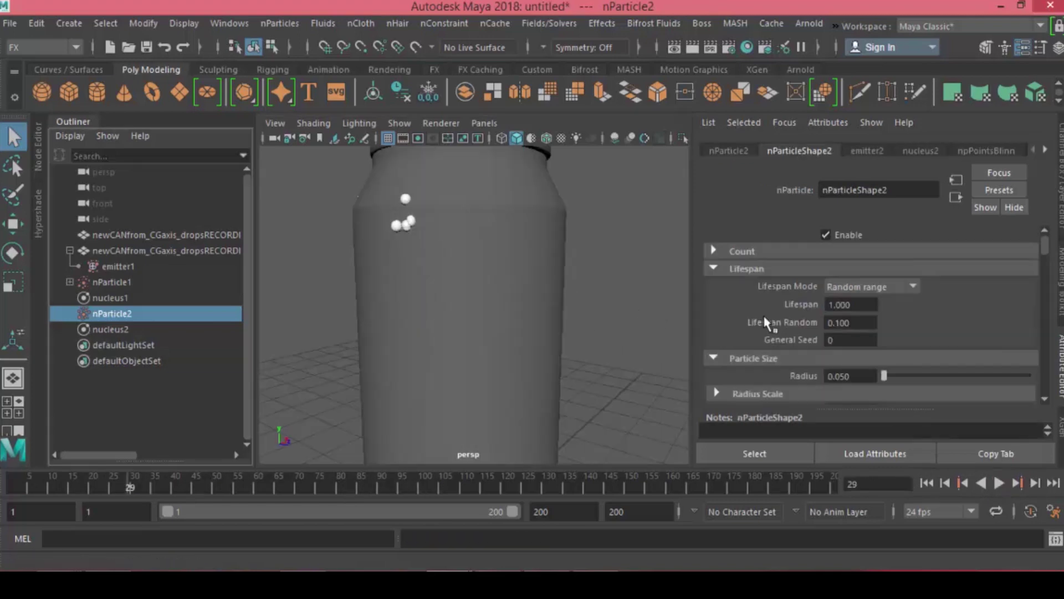
- Set Lifespan Random to 0.25, then 0.5, replaying after each change
{"action": "left_click_drag", "start_coordinate": [854, 325], "coordinate": [831, 324]}
{"action": "type", "text": "0.25"}
{"action": "left_click", "coordinate": [854, 304]}
{"action": "left_click", "coordinate": [999, 483]}
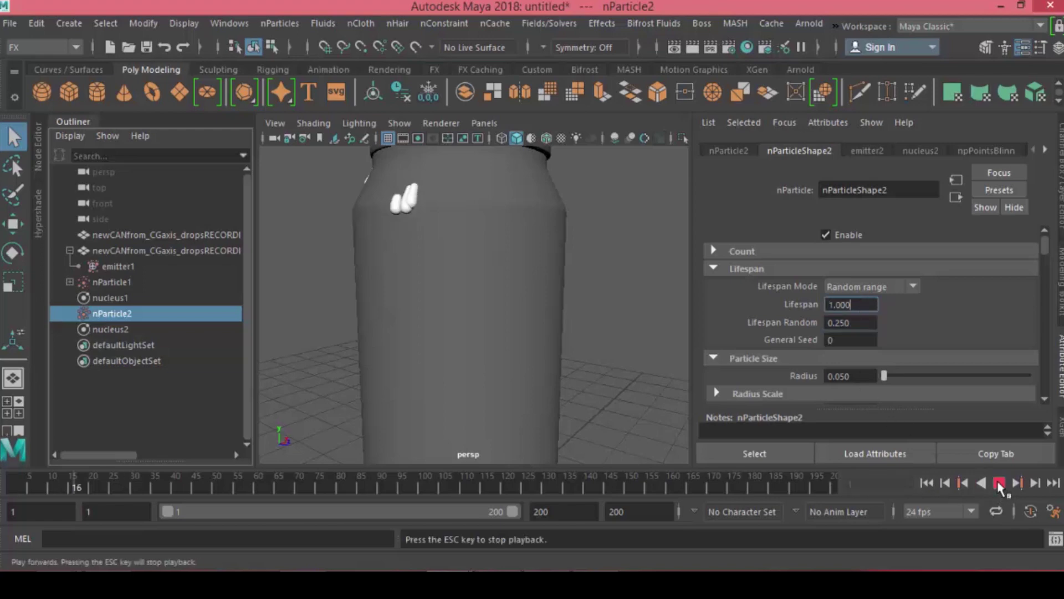
{"action": "left_click", "coordinate": [999, 483]}
{"action": "left_click_drag", "start_coordinate": [851, 322], "coordinate": [841, 324]}
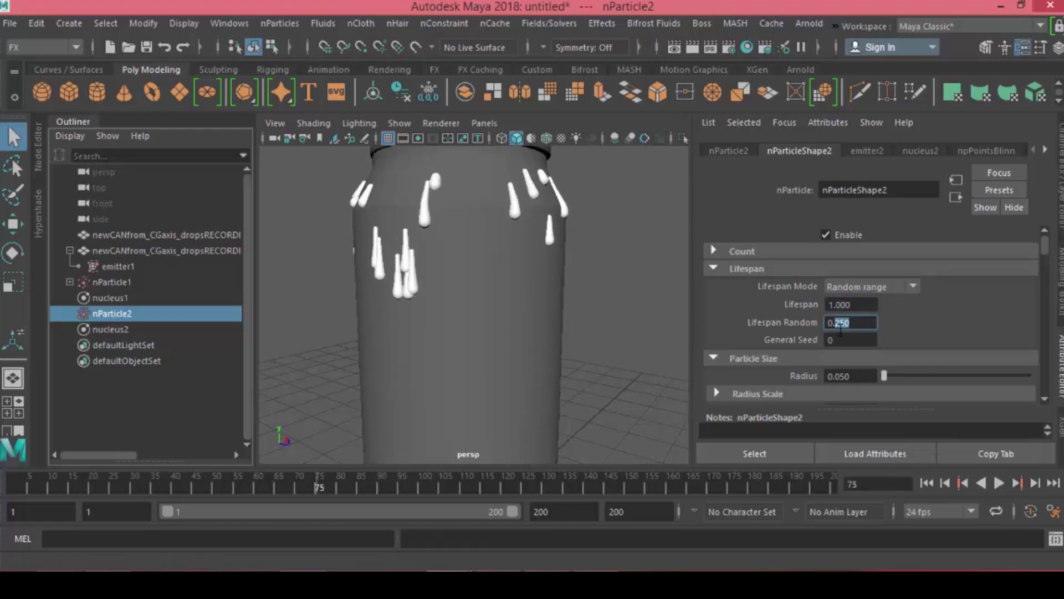
{"action": "type", "text": "5"}
{"action": "left_click", "coordinate": [999, 483]}
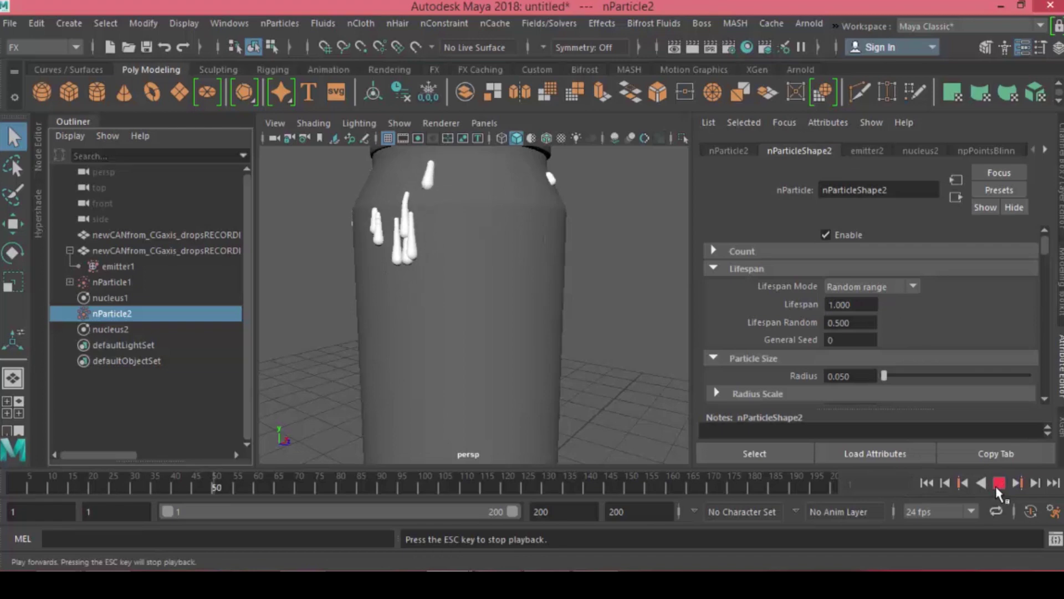
{"action": "left_click", "coordinate": [999, 482]}
- Set Lifespan to 3 and replay the longer drips
{"action": "left_click_drag", "start_coordinate": [878, 305], "coordinate": [826, 304]}
{"action": "type", "text": "3"}
{"action": "key", "text": "Return"}
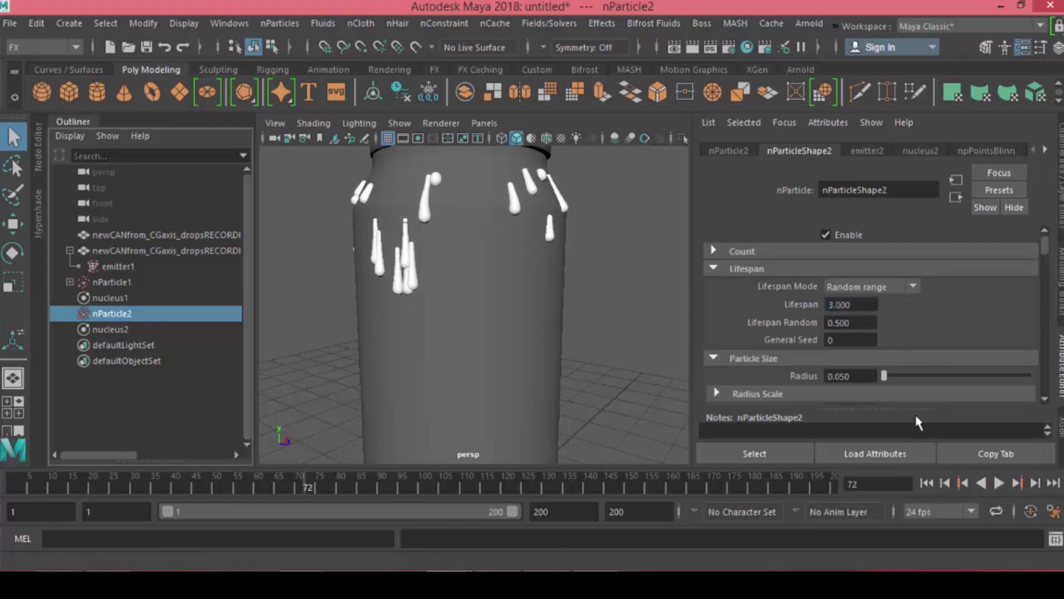
{"action": "left_click", "coordinate": [999, 483]}
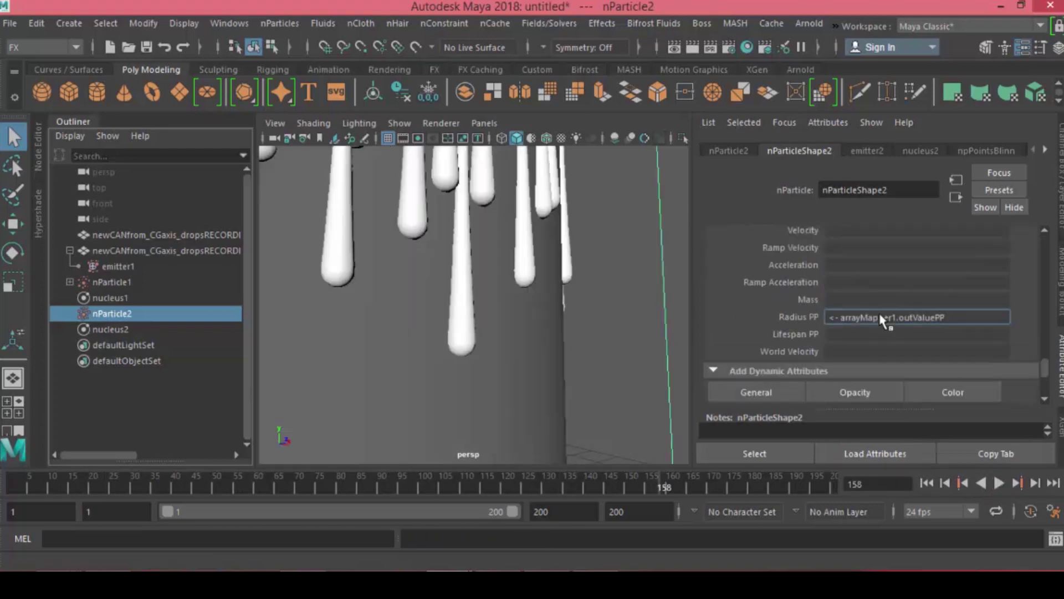
- Add a dark ramp2 point near the left so most of the radius ramp is dark
{"action": "right_click", "coordinate": [883, 321]}
{"action": "left_click", "coordinate": [724, 324]}
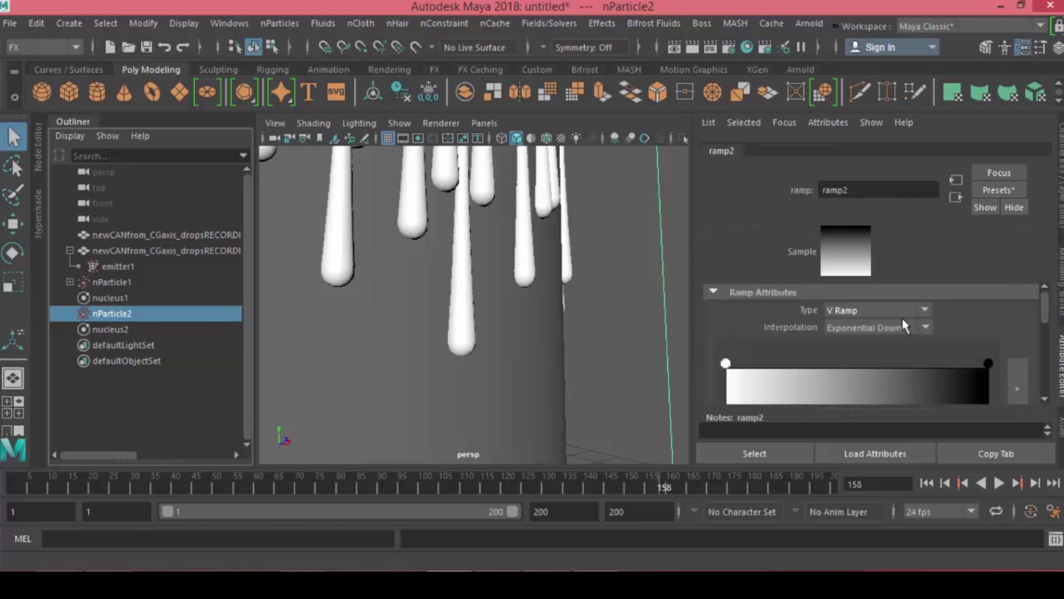
{"action": "scroll", "coordinate": [909, 323], "scroll_direction": "down", "scroll_amount": 2}
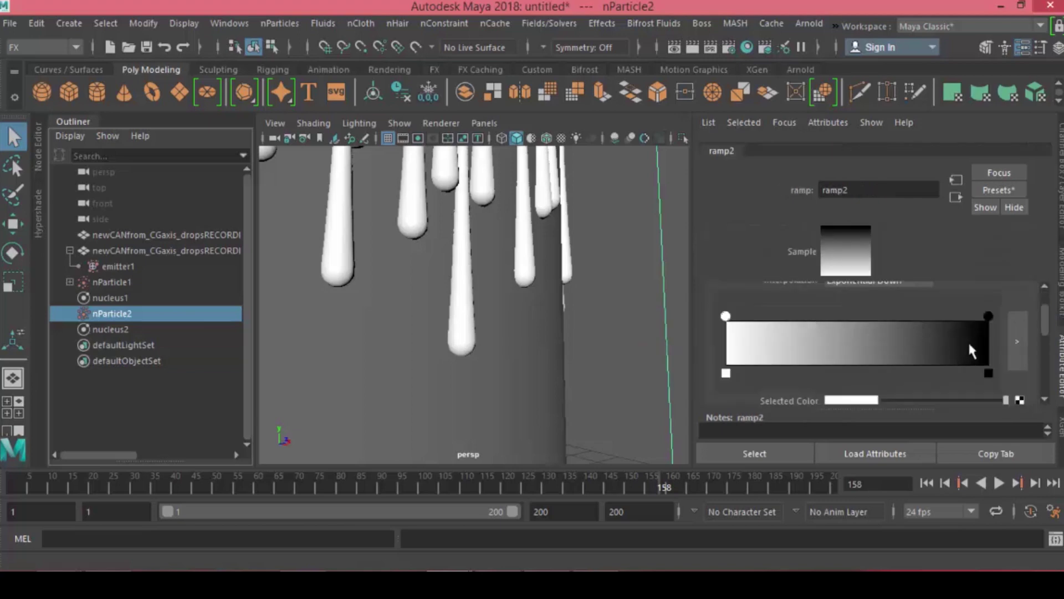
{"action": "left_click_drag", "start_coordinate": [970, 344], "coordinate": [766, 357]}
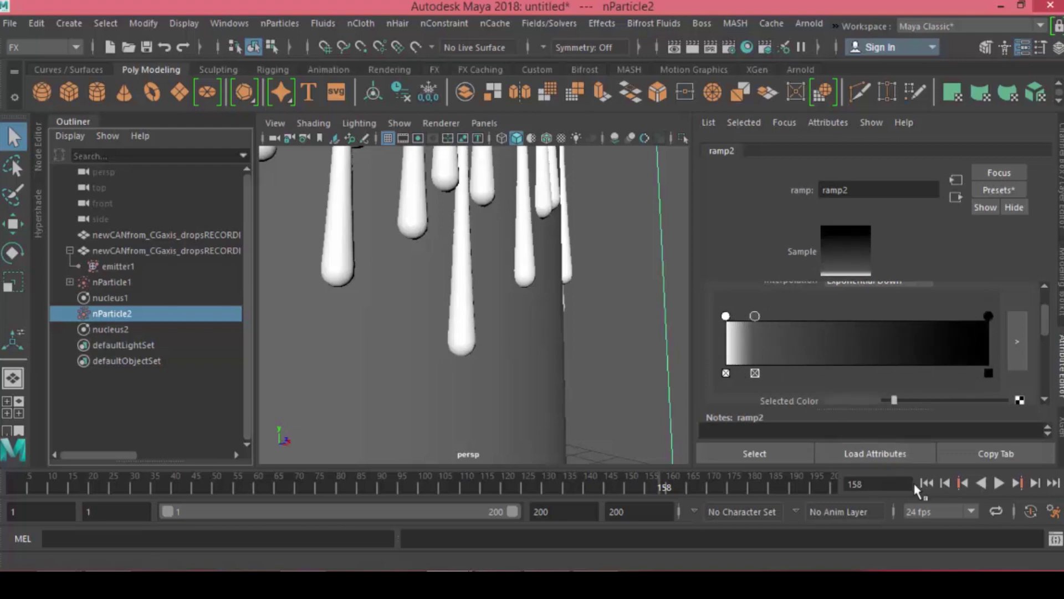
- Play the simulation and orbit around the can's top to inspect the thin drips to frame 125
{"action": "left_click", "coordinate": [999, 484]}
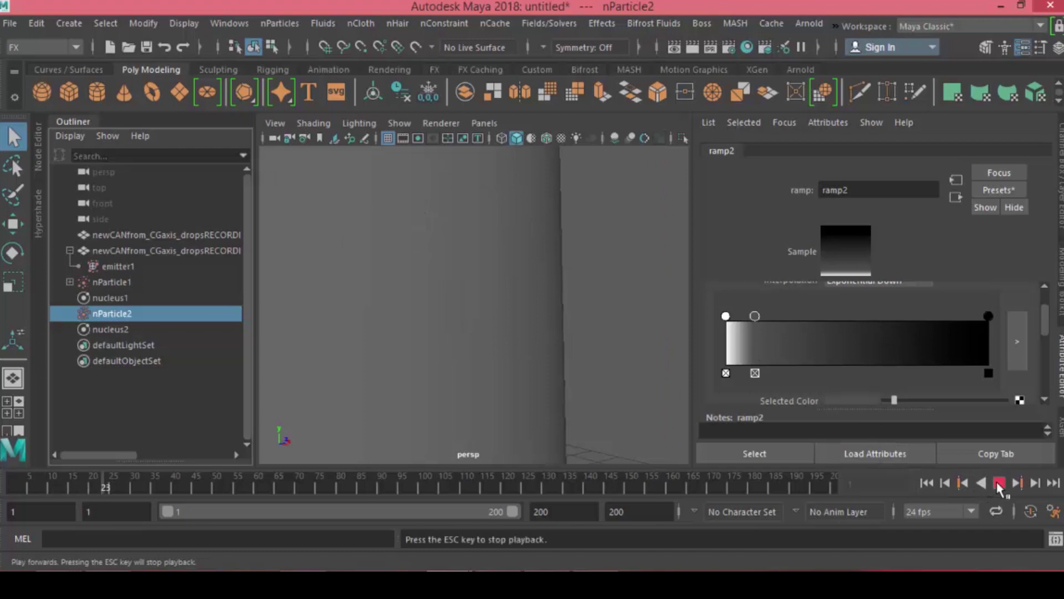
{"action": "key", "text": "Escape"}
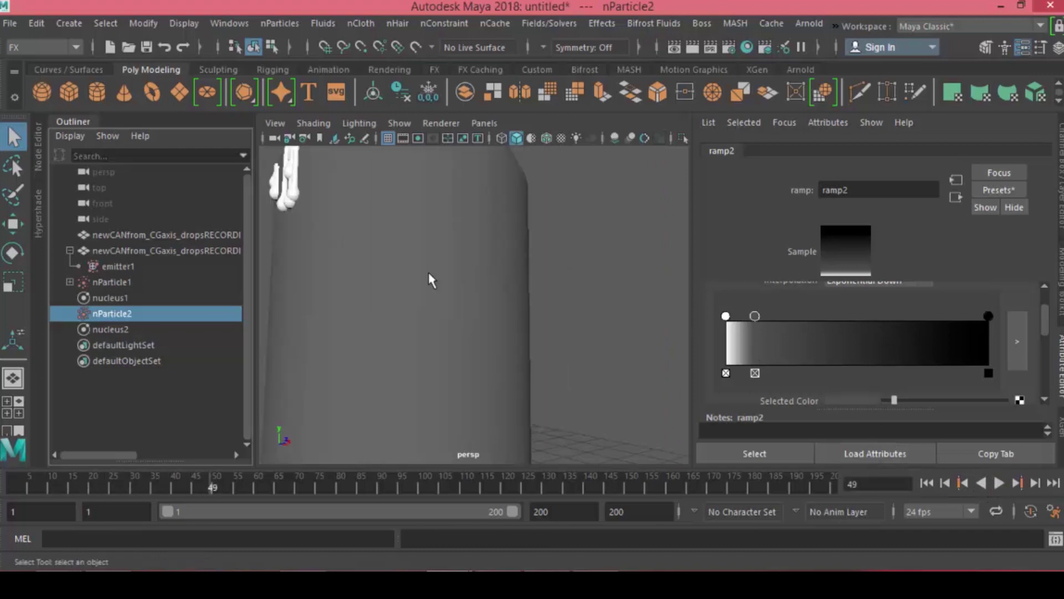
{"action": "scroll", "coordinate": [404, 252], "scroll_direction": "down", "scroll_amount": 5}
{"action": "left_click_drag", "start_coordinate": [403, 252], "coordinate": [533, 344], "text": "alt"}
{"action": "scroll", "coordinate": [469, 300], "scroll_direction": "up", "scroll_amount": 5}
{"action": "left_click", "coordinate": [998, 483]}
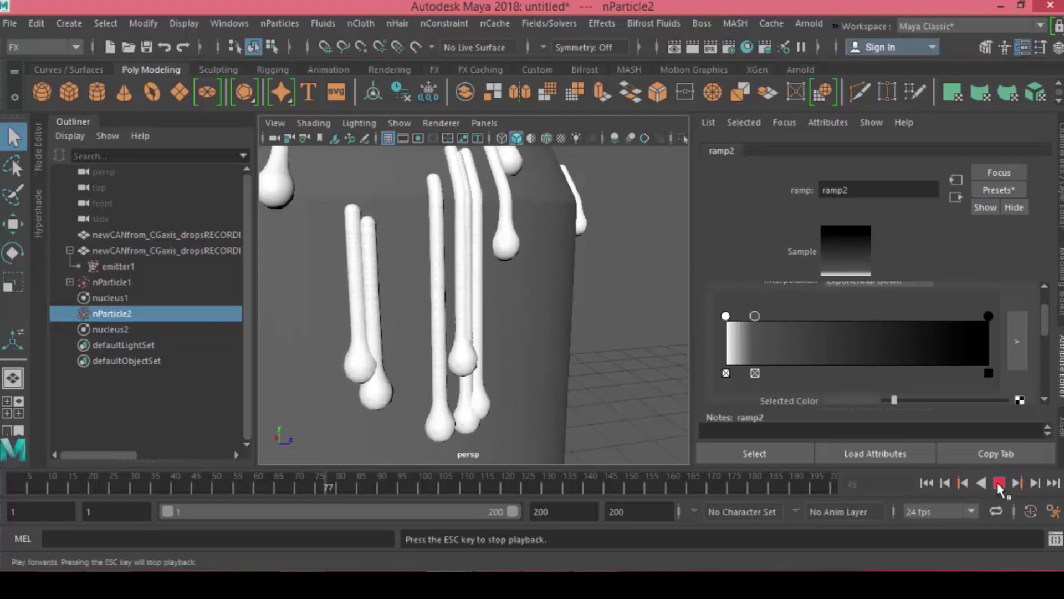
{"action": "key", "text": "f"}
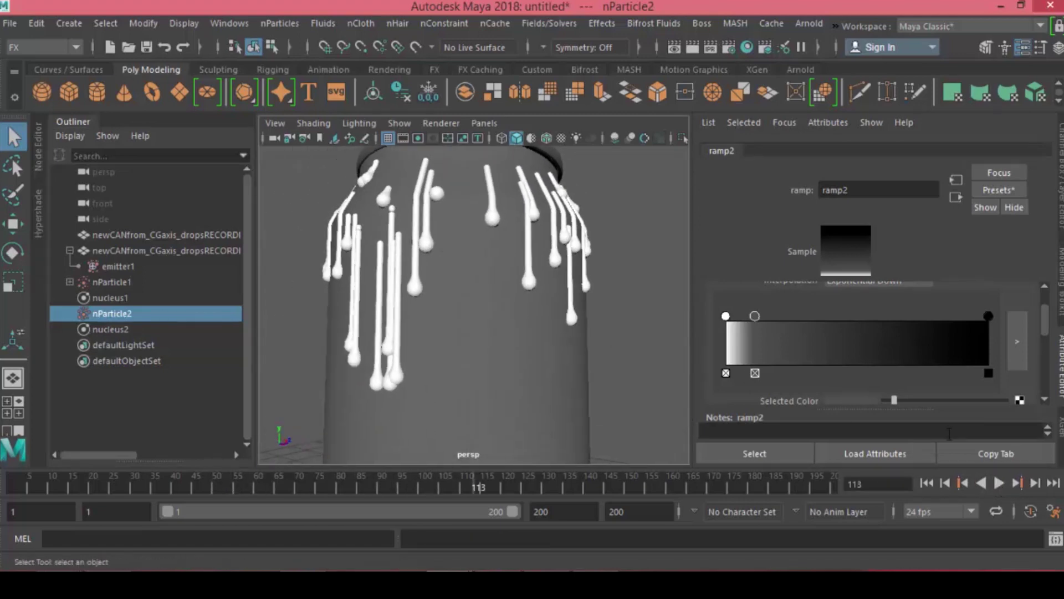
{"action": "left_click", "coordinate": [999, 482]}
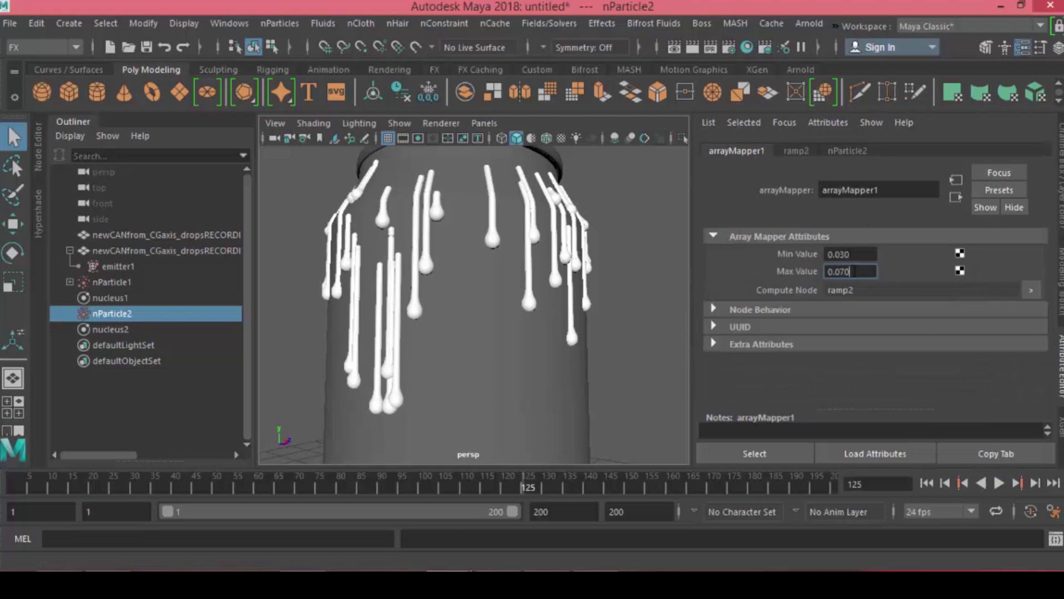
- Replay the drips from the first frame, orbiting around the can, and stop at frame 187
{"action": "left_click", "coordinate": [963, 482]}
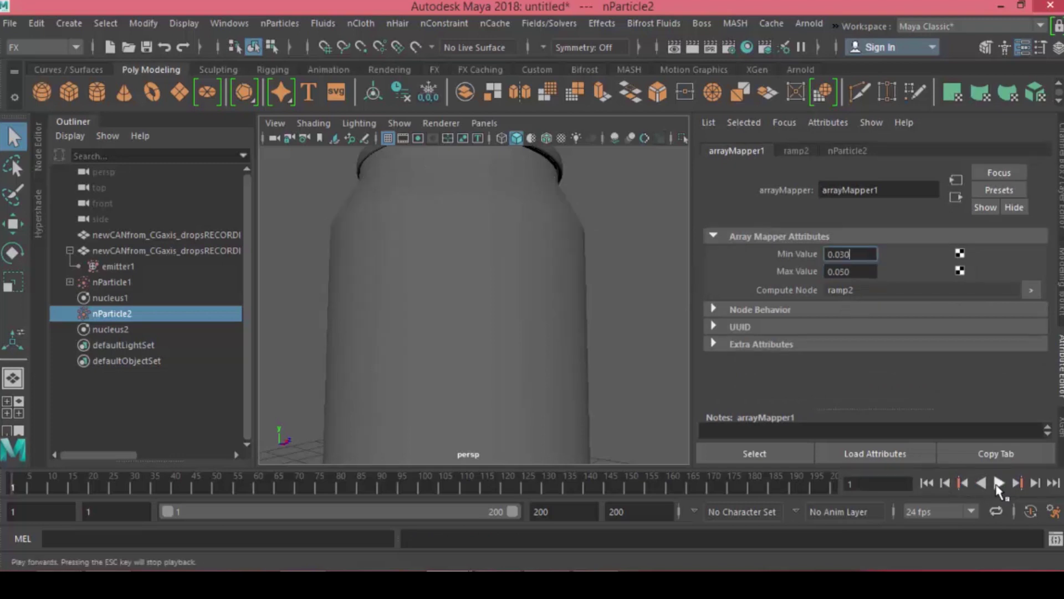
{"action": "left_click", "coordinate": [998, 483]}
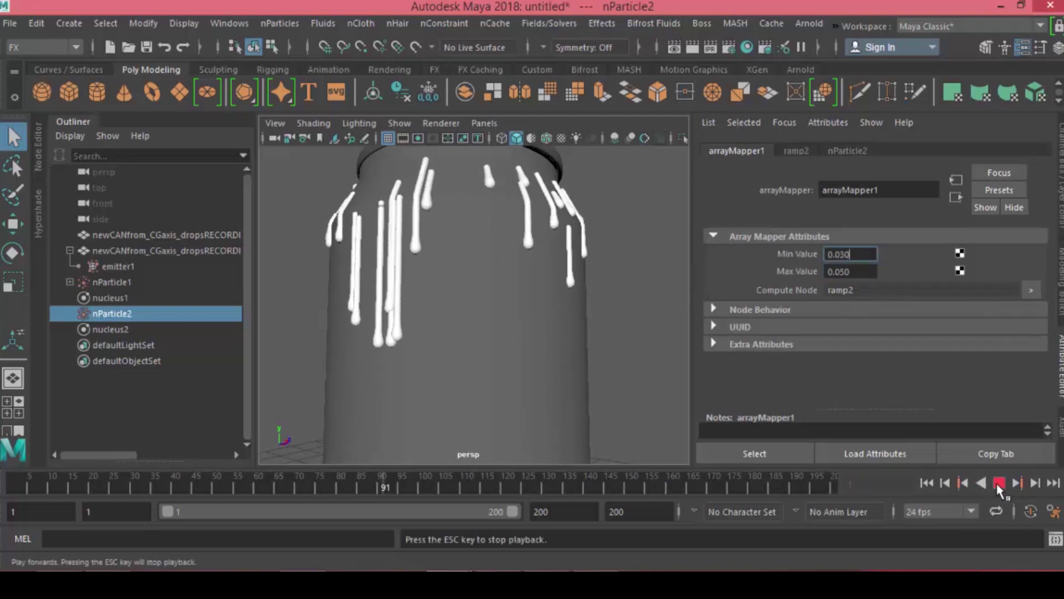
{"action": "left_click", "coordinate": [999, 483]}
{"action": "left_click_drag", "start_coordinate": [426, 302], "coordinate": [449, 385], "text": "alt"}
{"action": "scroll", "coordinate": [441, 290], "scroll_direction": "down", "scroll_amount": 5}
{"action": "left_click_drag", "start_coordinate": [441, 291], "coordinate": [665, 294], "text": "alt"}
{"action": "left_click", "coordinate": [999, 483]}
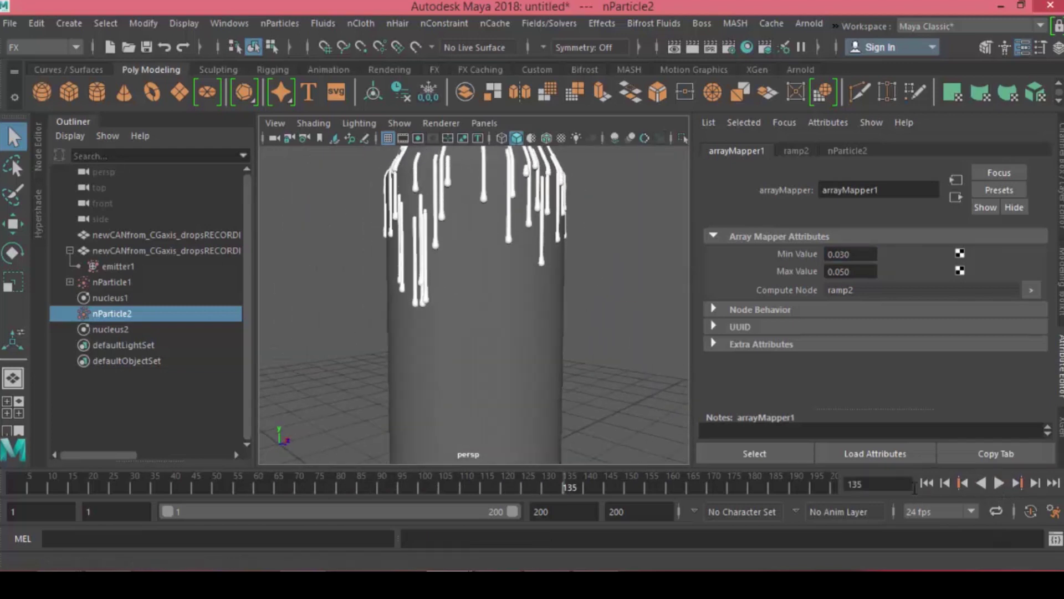
{"action": "left_click", "coordinate": [999, 483]}
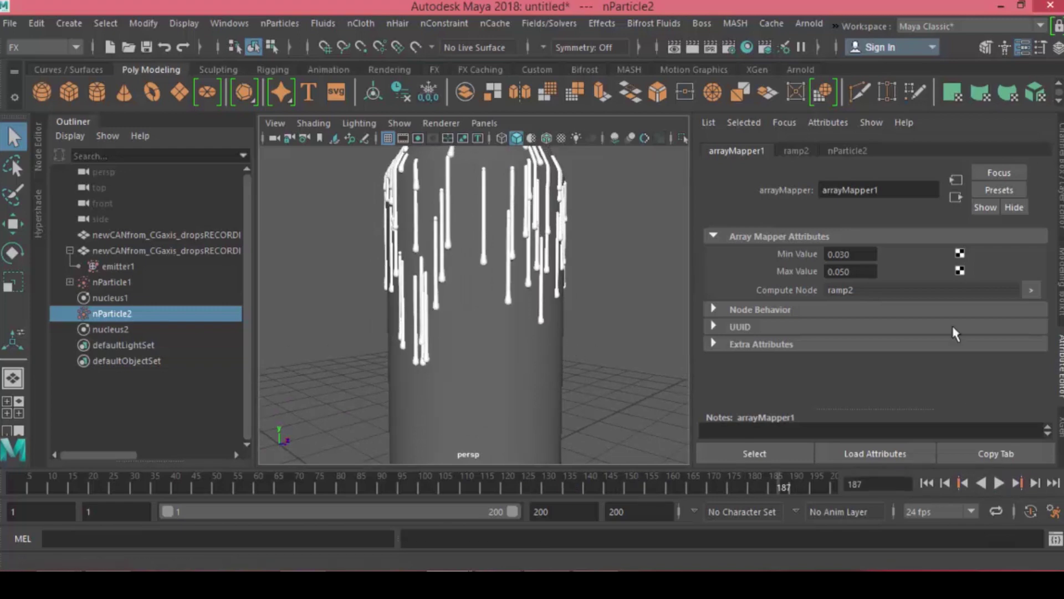
{"action": "left_click", "coordinate": [847, 151]}
- Select nParticle1 and browse its attributes
{"action": "left_click", "coordinate": [765, 151]}
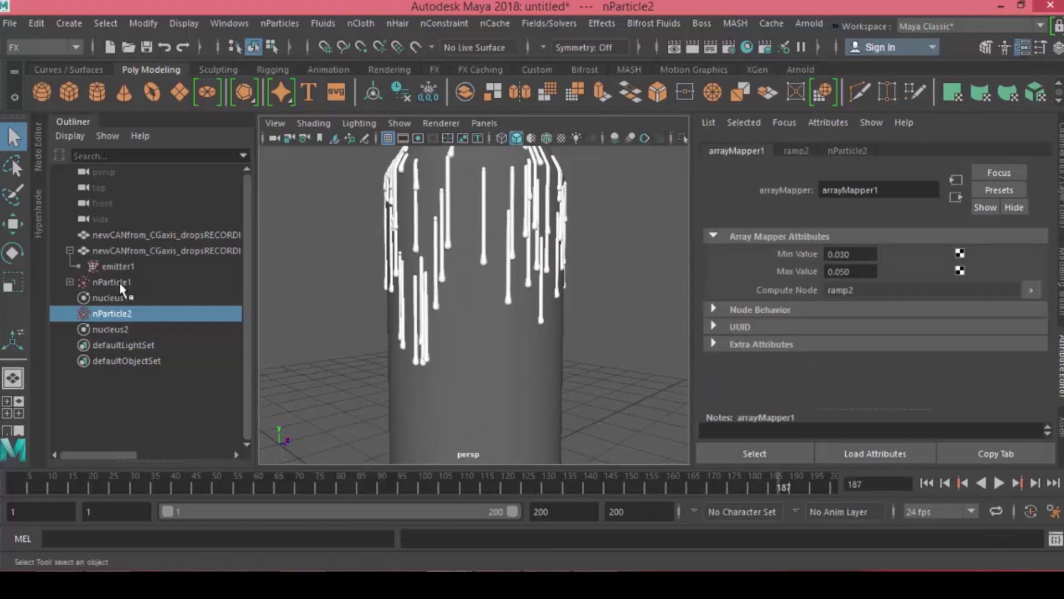
{"action": "left_click", "coordinate": [119, 283]}
{"action": "scroll", "coordinate": [865, 294], "scroll_direction": "down", "scroll_amount": 5}
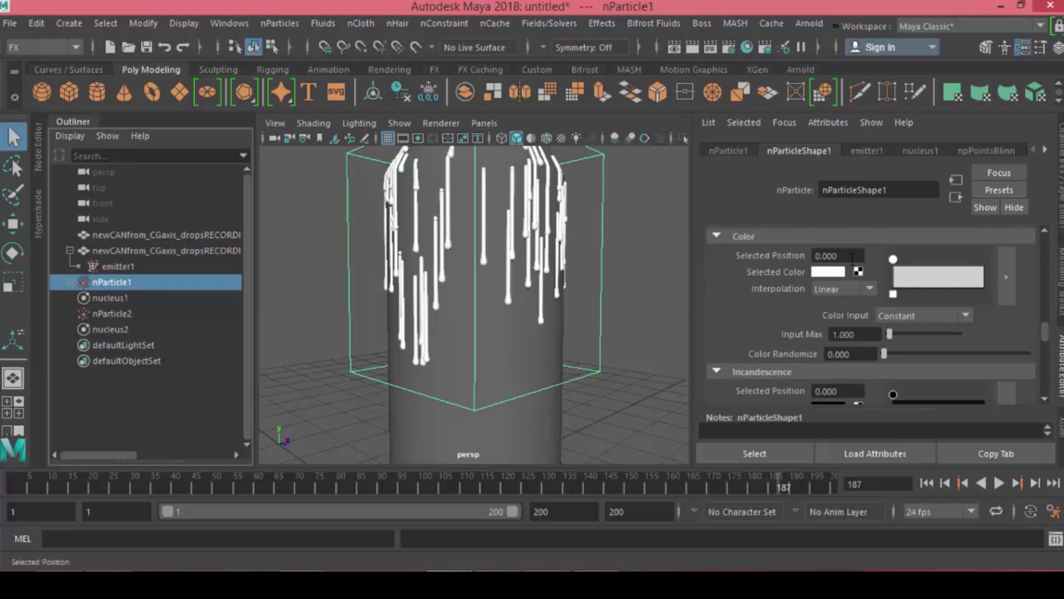
{"action": "scroll", "coordinate": [845, 344], "scroll_direction": "down", "scroll_amount": 2}
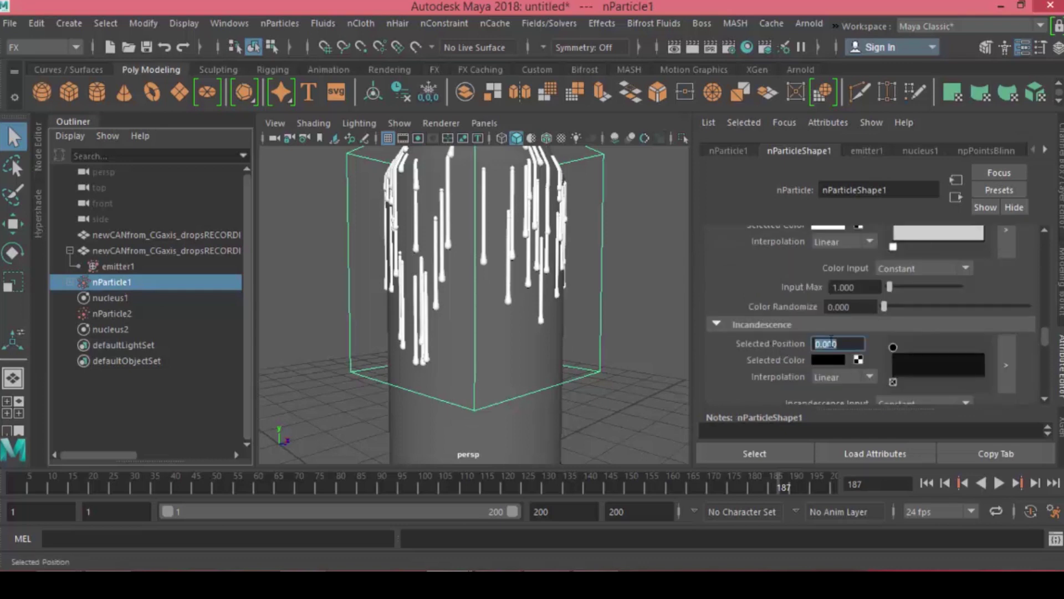
{"action": "scroll", "coordinate": [854, 343], "scroll_direction": "up", "scroll_amount": 6}
{"action": "scroll", "coordinate": [843, 288], "scroll_direction": "up", "scroll_amount": 3}
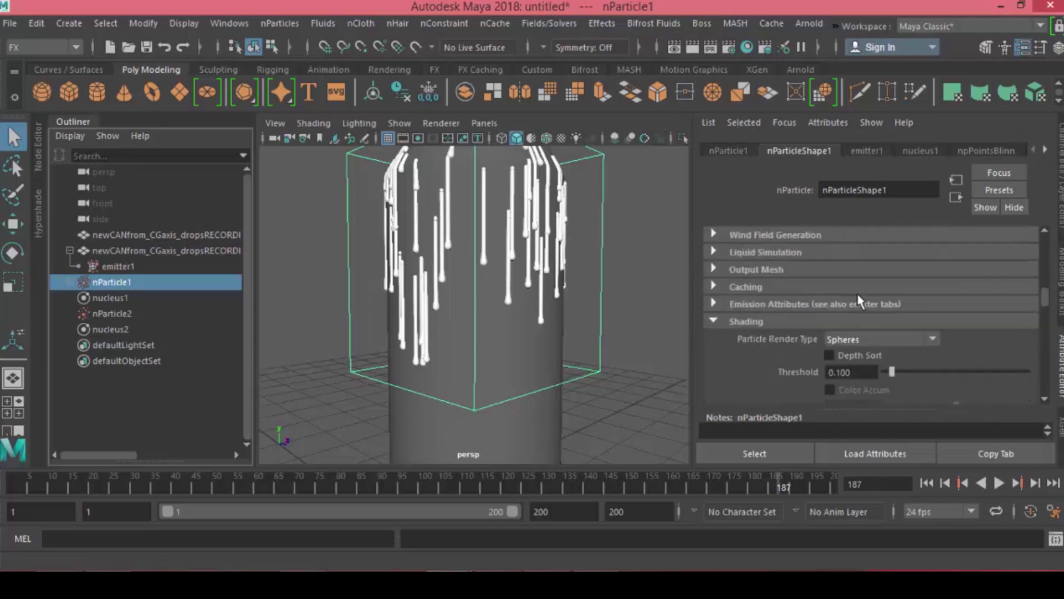
{"action": "scroll", "coordinate": [776, 260], "scroll_direction": "up", "scroll_amount": 6}
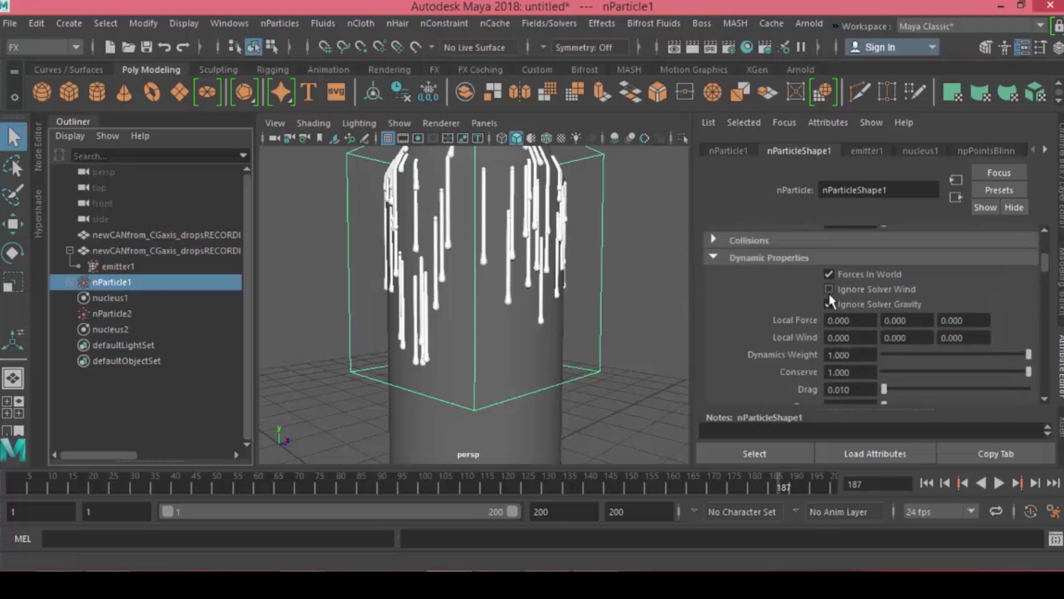
{"action": "scroll", "coordinate": [783, 281], "scroll_direction": "up", "scroll_amount": 2}
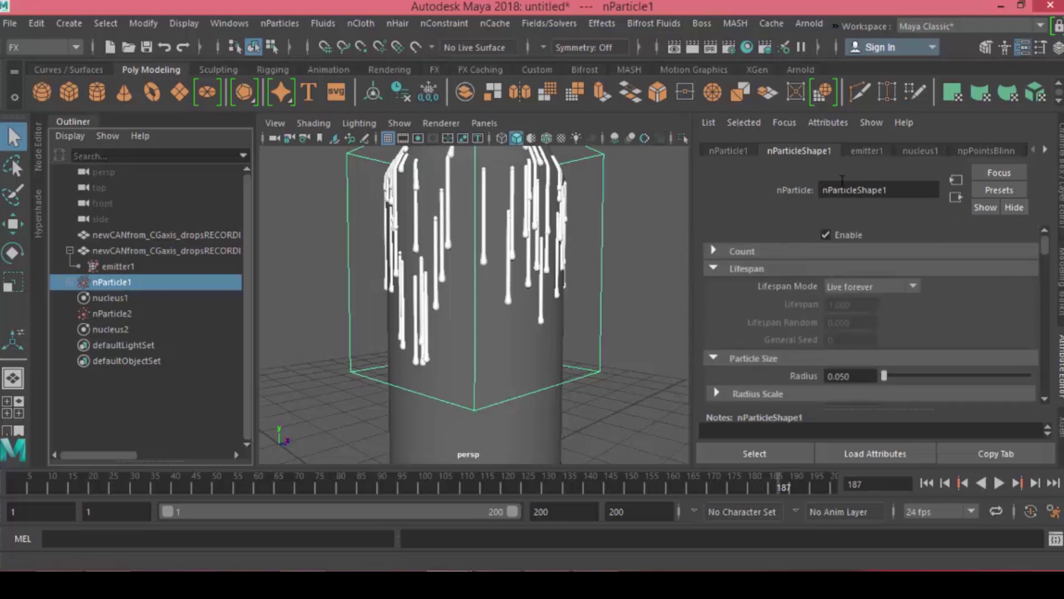
- Set emitter1's Rate to 50 particles/sec and replay from the first frame
{"action": "left_click", "coordinate": [866, 152]}
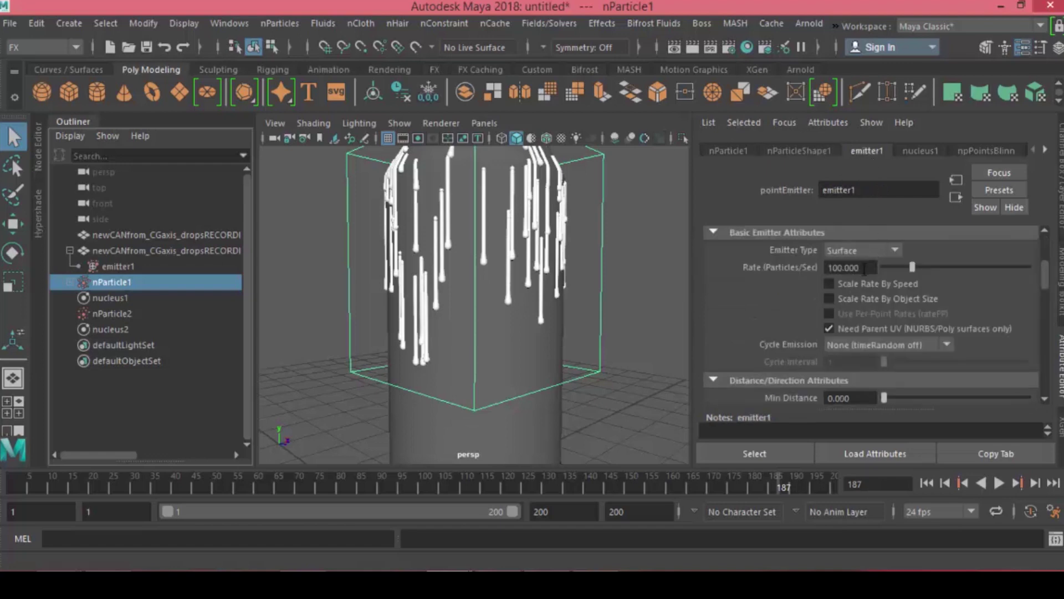
{"action": "left_click_drag", "start_coordinate": [837, 268], "coordinate": [826, 268]}
{"action": "type", "text": "05"}
{"action": "left_click", "coordinate": [863, 253]}
{"action": "left_click", "coordinate": [920, 265]}
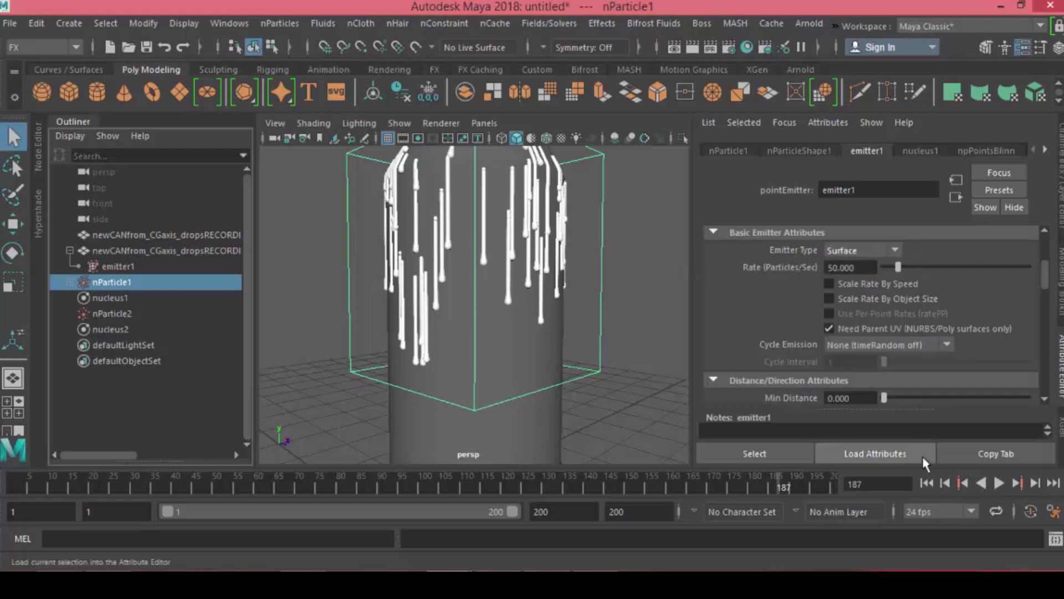
{"action": "left_click", "coordinate": [926, 483]}
{"action": "left_click", "coordinate": [999, 483]}
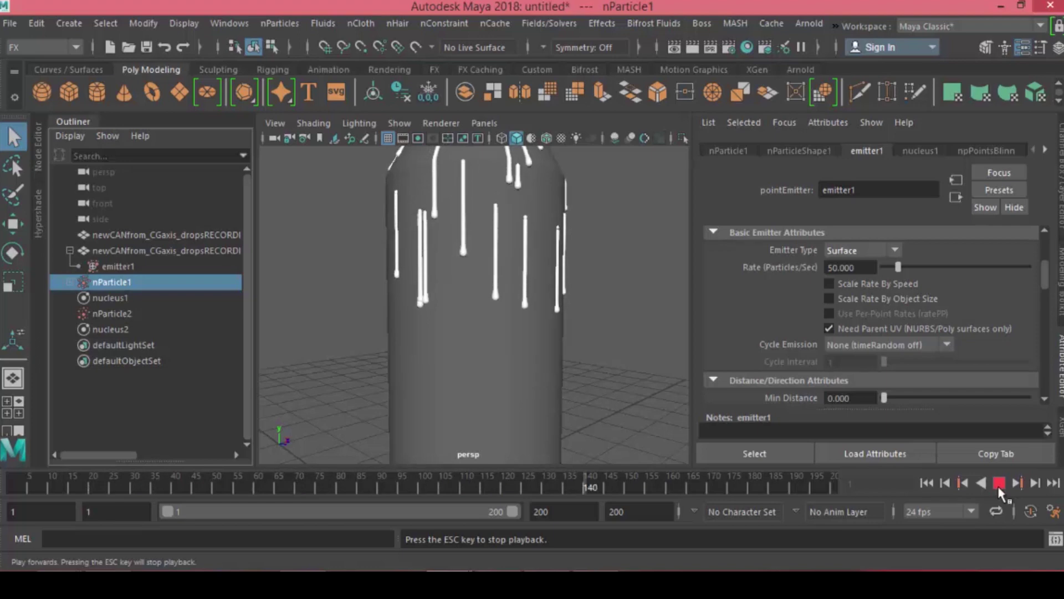
- Stop at frame 147, orbit the can, and scroll nParticleShape1 to its per-particle Goal U/V attributes
{"action": "left_click", "coordinate": [999, 485]}
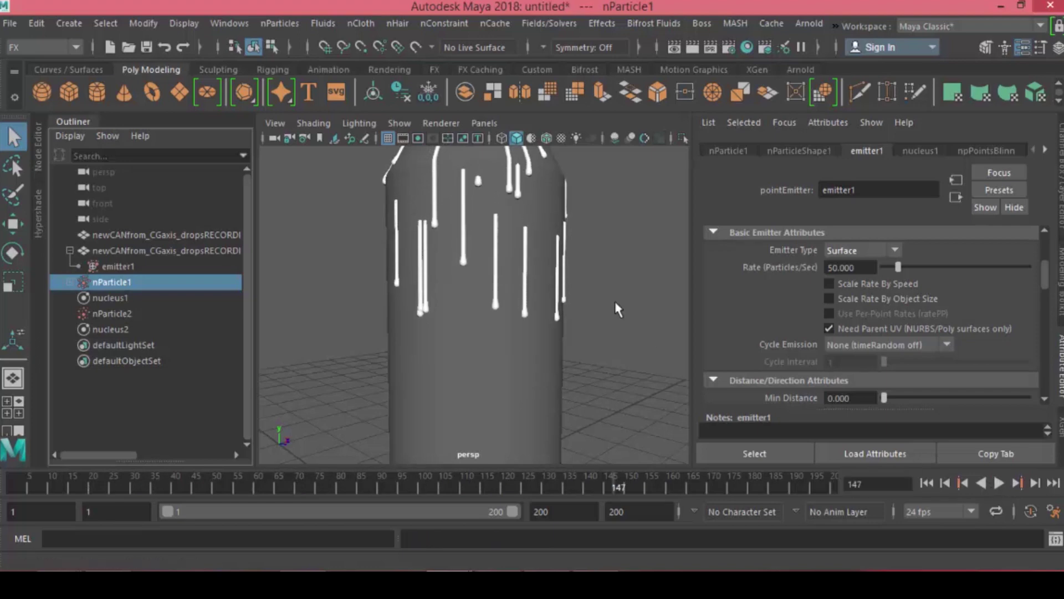
{"action": "left_click_drag", "start_coordinate": [427, 312], "coordinate": [532, 337], "text": "alt"}
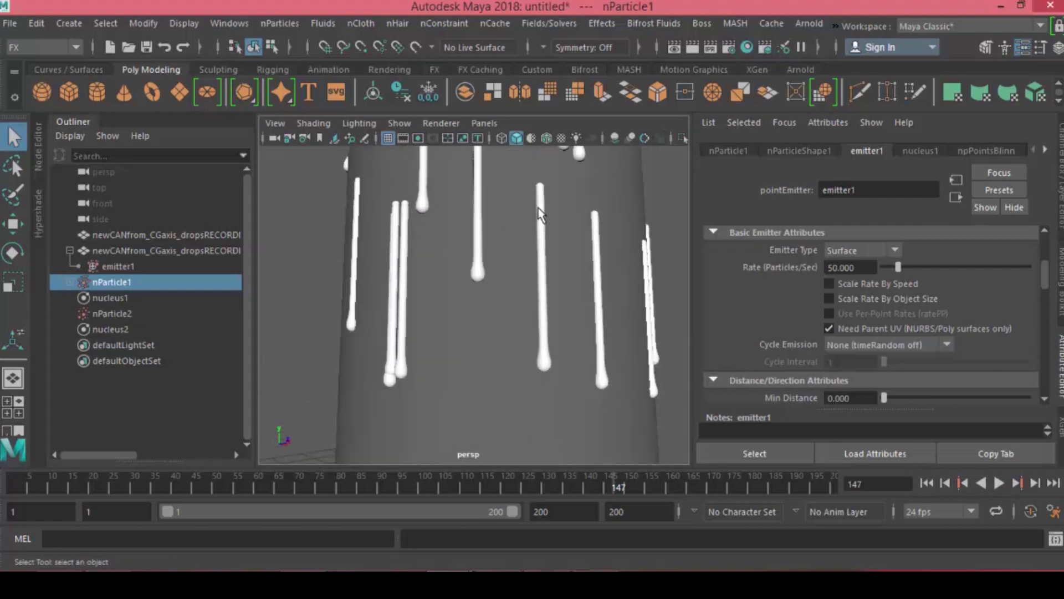
{"action": "left_click", "coordinate": [799, 150]}
{"action": "scroll", "coordinate": [848, 239], "scroll_direction": "down", "scroll_amount": 3}
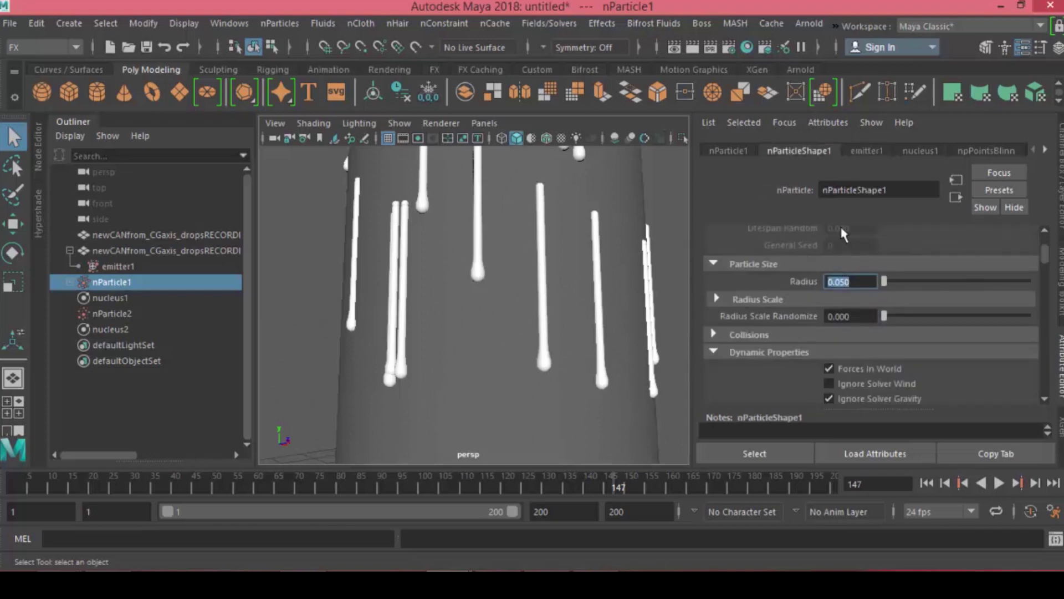
{"action": "scroll", "coordinate": [847, 300], "scroll_direction": "down", "scroll_amount": 8}
{"action": "scroll", "coordinate": [865, 280], "scroll_direction": "down", "scroll_amount": 12}
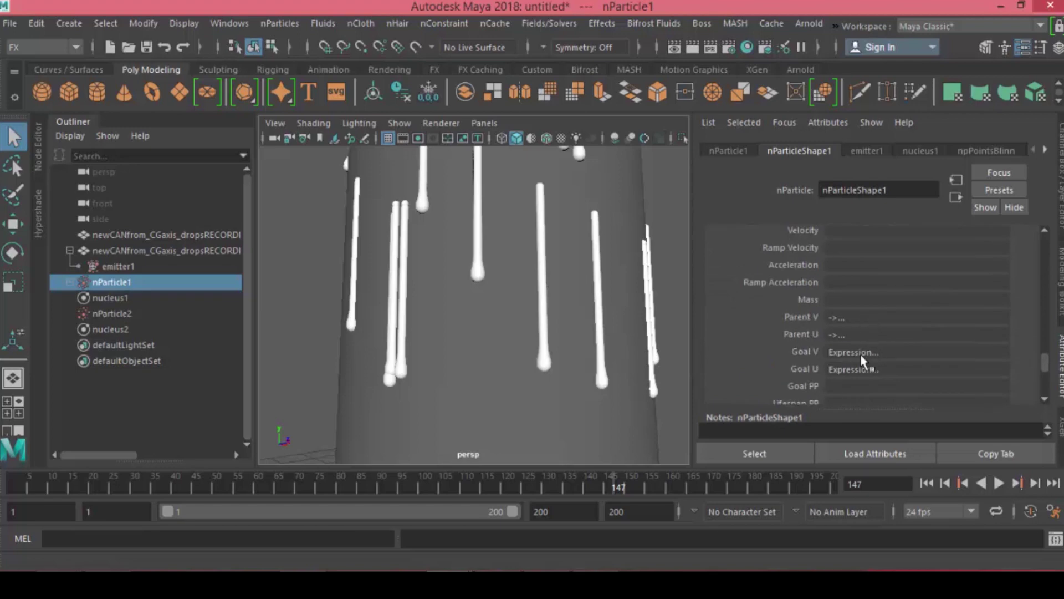
{"action": "scroll", "coordinate": [870, 332], "scroll_direction": "down", "scroll_amount": 2}
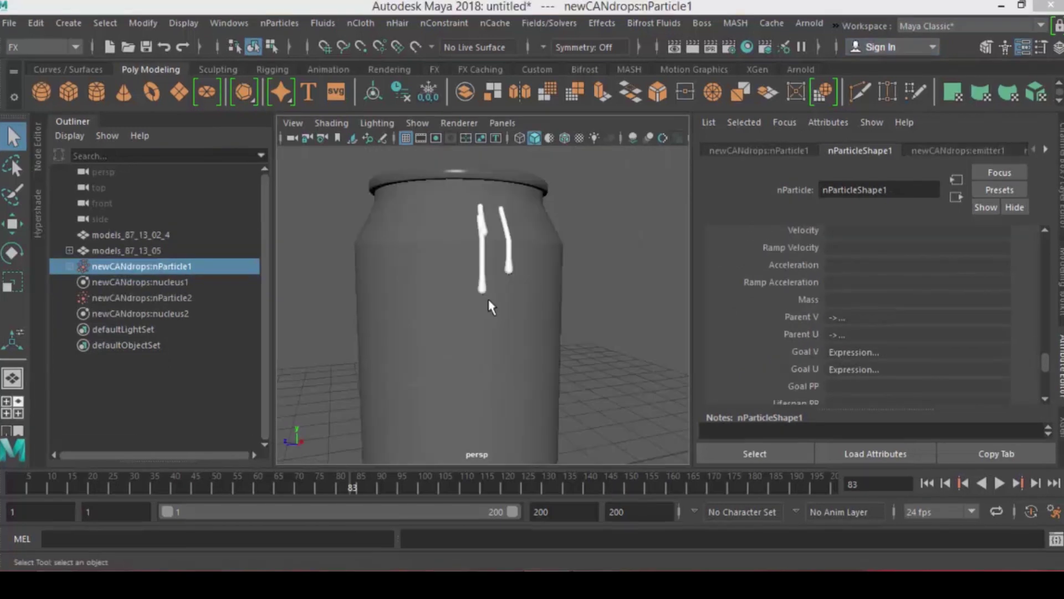
{"action": "mouse_move", "coordinate": [504, 311]}
{"action": "left_mouse_down", "text": "alt"}
{"action": "mouse_move", "coordinate": [490, 304]}
{"action": "mouse_move", "coordinate": [510, 305]}
{"action": "left_mouse_up", "text": "alt"}
{"action": "middle_click_drag", "start_coordinate": [510, 304], "coordinate": [493, 310], "text": "alt"}
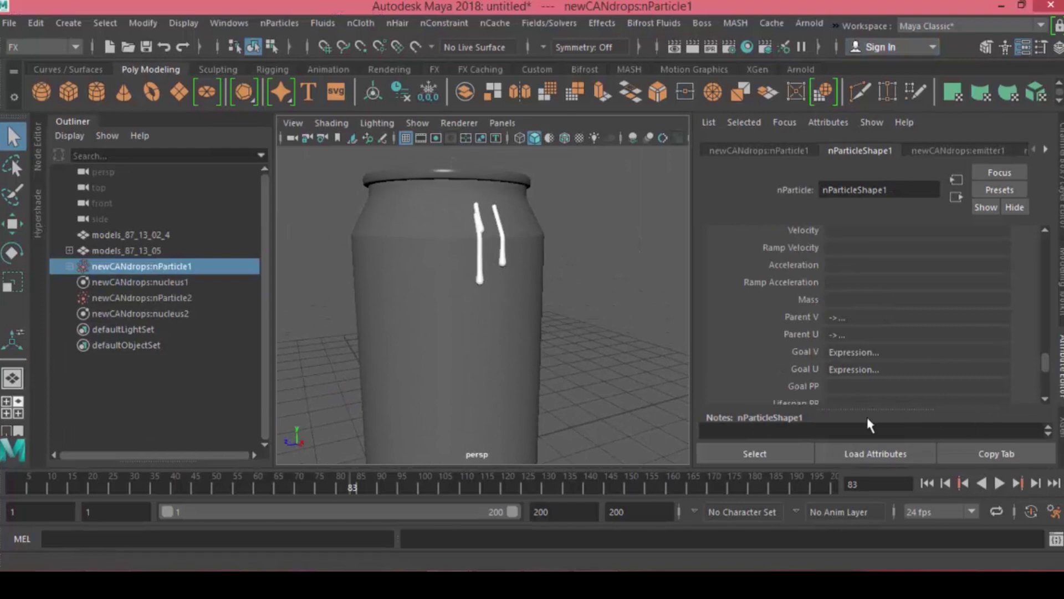
- Add a runtime-after-dynamics line goalU += noise(sphrand(time+nParticleShape1.particleId)) below goalV and apply it
{"action": "right_click", "coordinate": [882, 351]}
{"action": "left_click", "coordinate": [905, 387]}
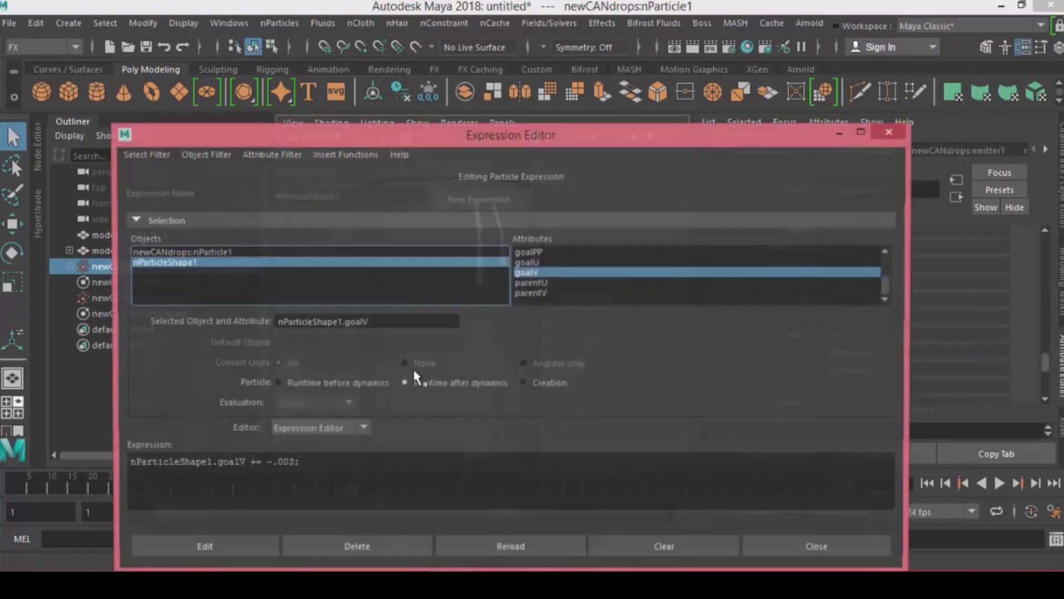
{"action": "left_click", "coordinate": [319, 463]}
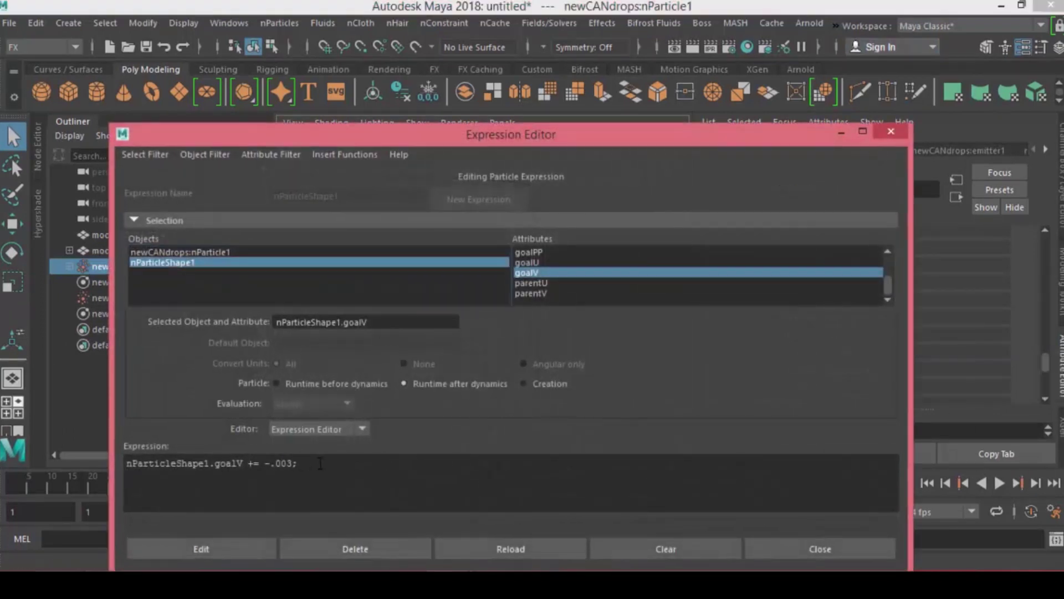
{"action": "double_click", "coordinate": [387, 322]}
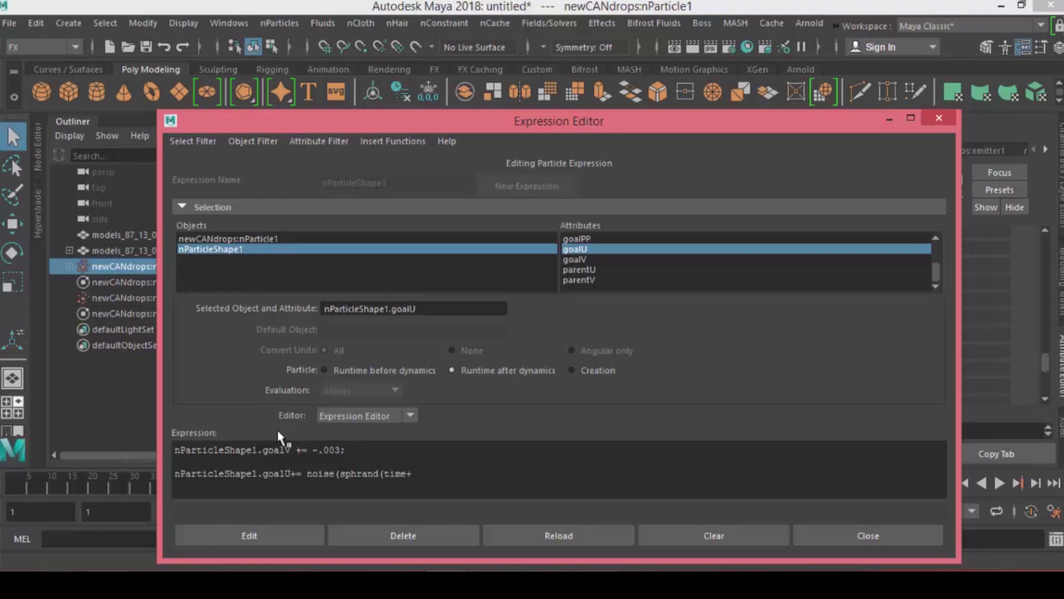
{"action": "type", "text": "nParticleShape1.goalU"}
{"action": "left_click_drag", "start_coordinate": [499, 474], "coordinate": [604, 457]}
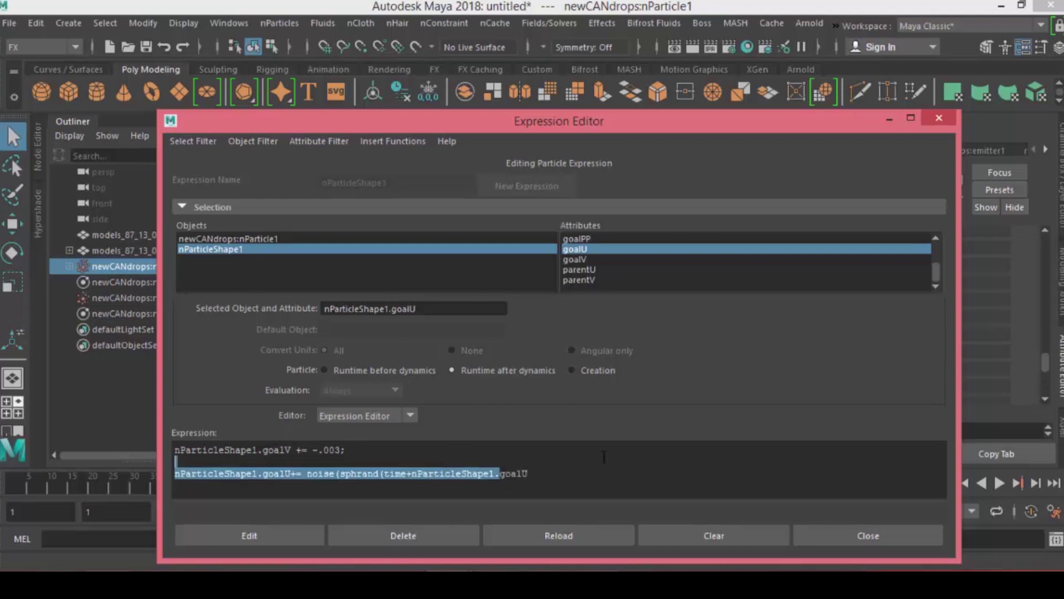
{"action": "double_click", "coordinate": [508, 475]}
{"action": "type", "text": "particleId));"}
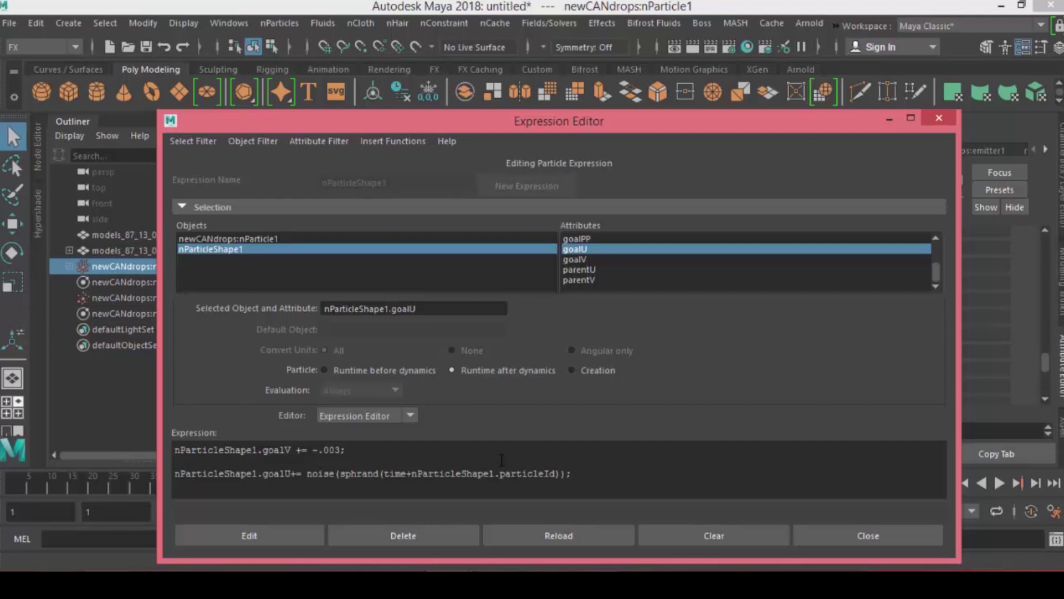
{"action": "left_click", "coordinate": [261, 541]}
- Preview the new expression's wobble by playing the simulation to frame 86
{"action": "left_click_drag", "start_coordinate": [828, 123], "coordinate": [185, 57]}
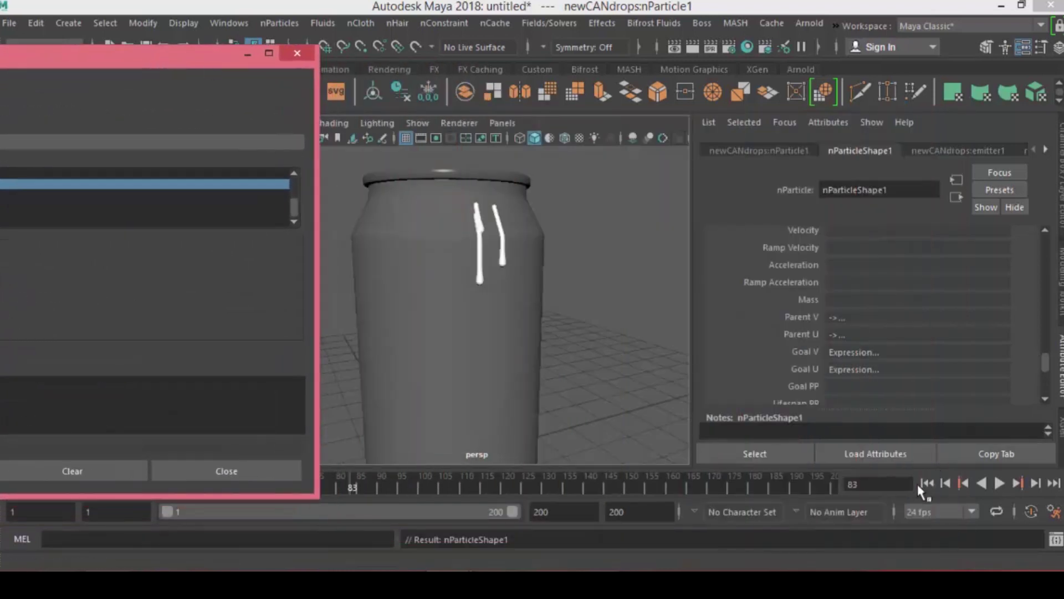
{"action": "left_click", "coordinate": [999, 483]}
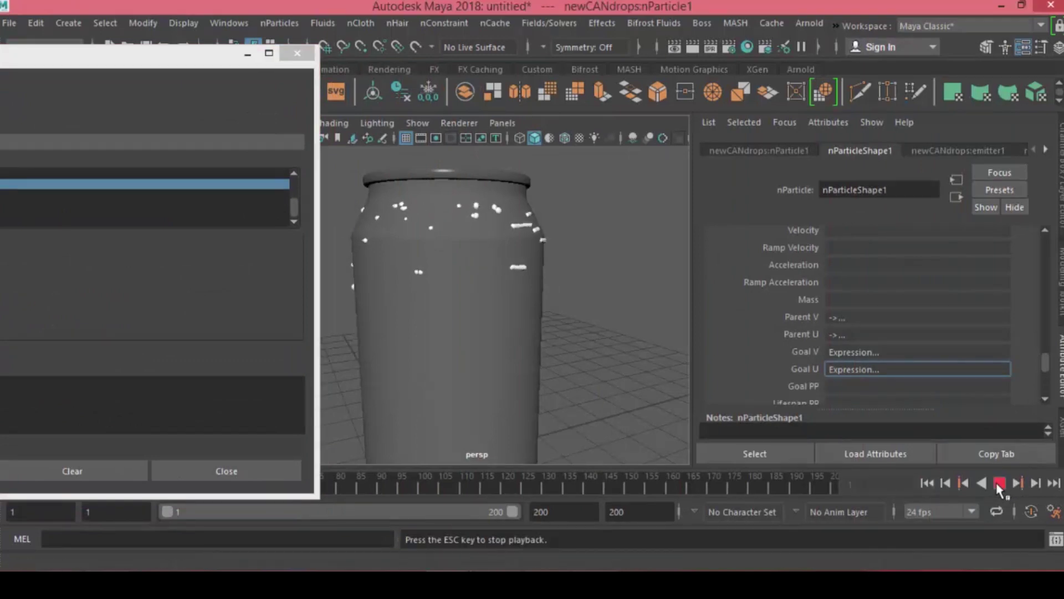
{"action": "left_click", "coordinate": [999, 483]}
{"action": "left_click_drag", "start_coordinate": [636, 349], "coordinate": [369, 237], "text": "alt"}
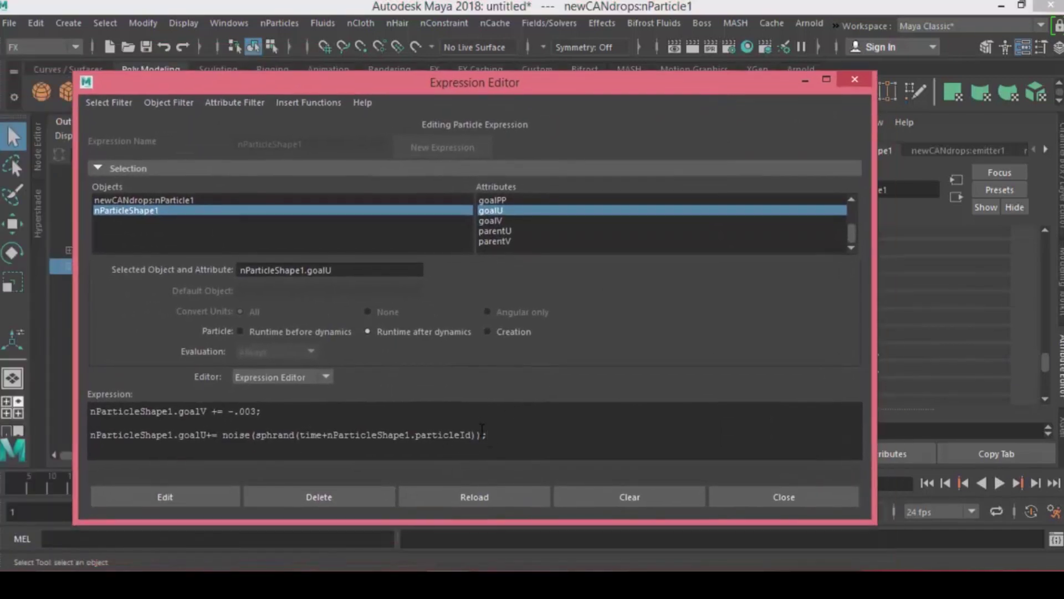
- Wrap the goalU noise term in parentheses, scale it by .0008, and apply the expression
{"action": "type", "text": "("}
{"action": "left_click", "coordinate": [484, 435]}
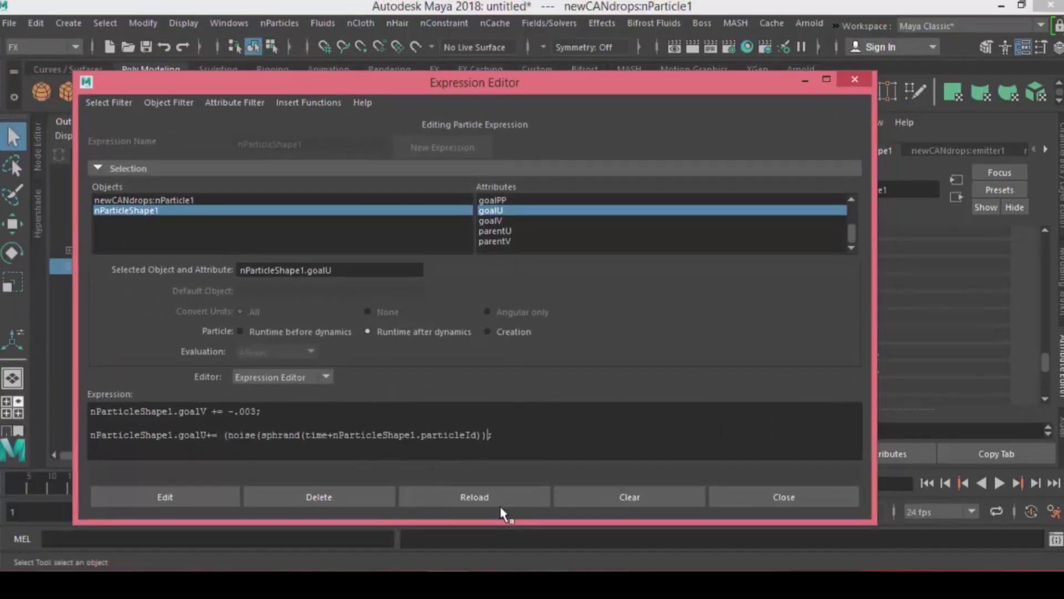
{"action": "type", "text": "*.0"}
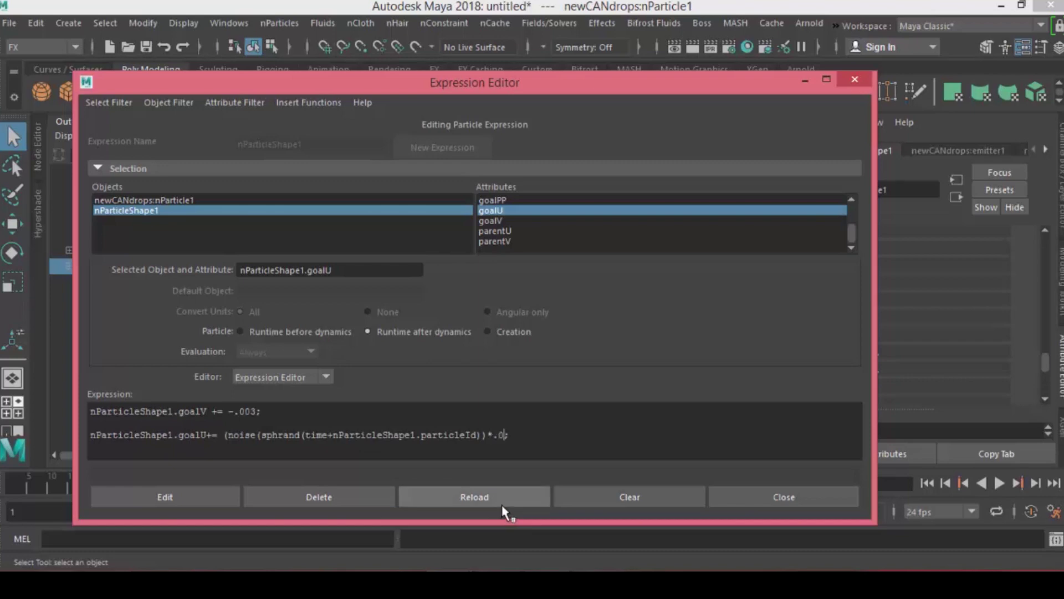
{"action": "type", "text": "008"}
{"action": "key", "text": "Left"}
{"action": "key", "text": "Left"}
{"action": "key", "text": "Left"}
{"action": "key", "text": "Left"}
{"action": "key", "text": "Left"}
{"action": "key", "text": "Left"}
{"action": "key", "text": "Left"}
{"action": "type", "text": ")"}
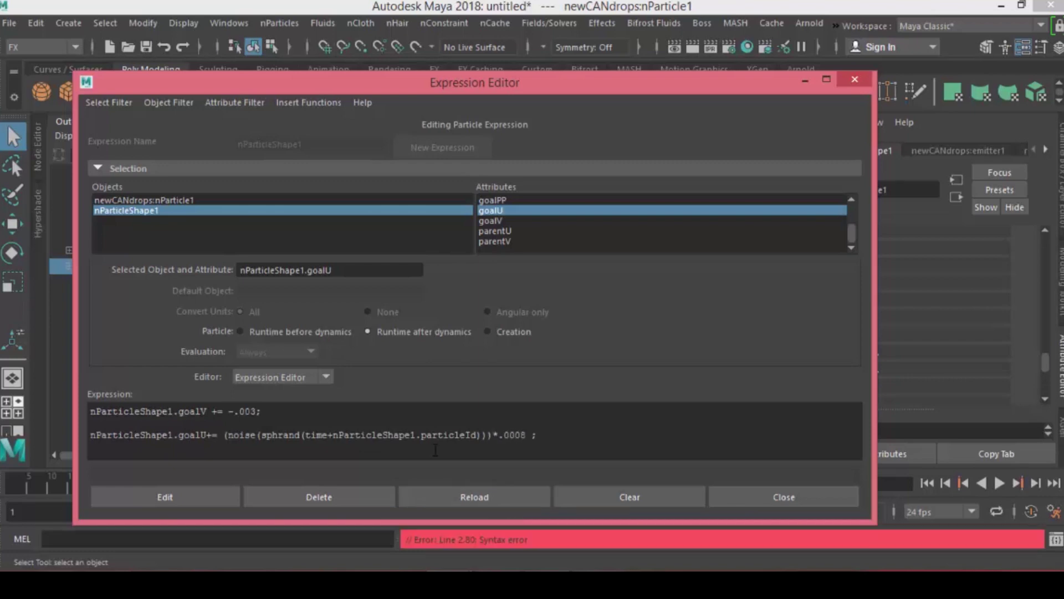
{"action": "left_click", "coordinate": [195, 503]}
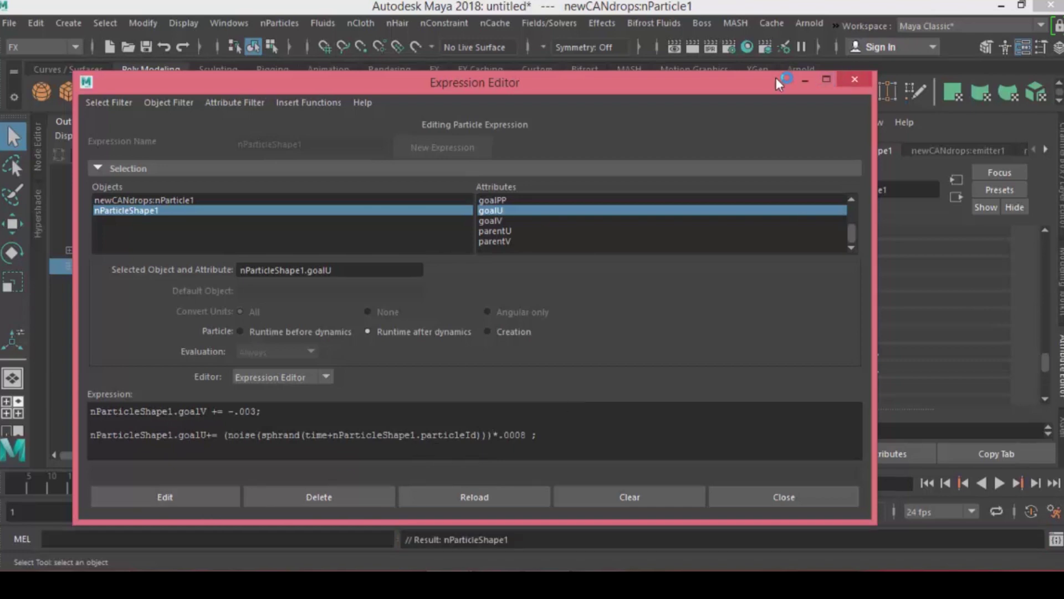
{"action": "left_click_drag", "start_coordinate": [769, 80], "coordinate": [191, 89]}
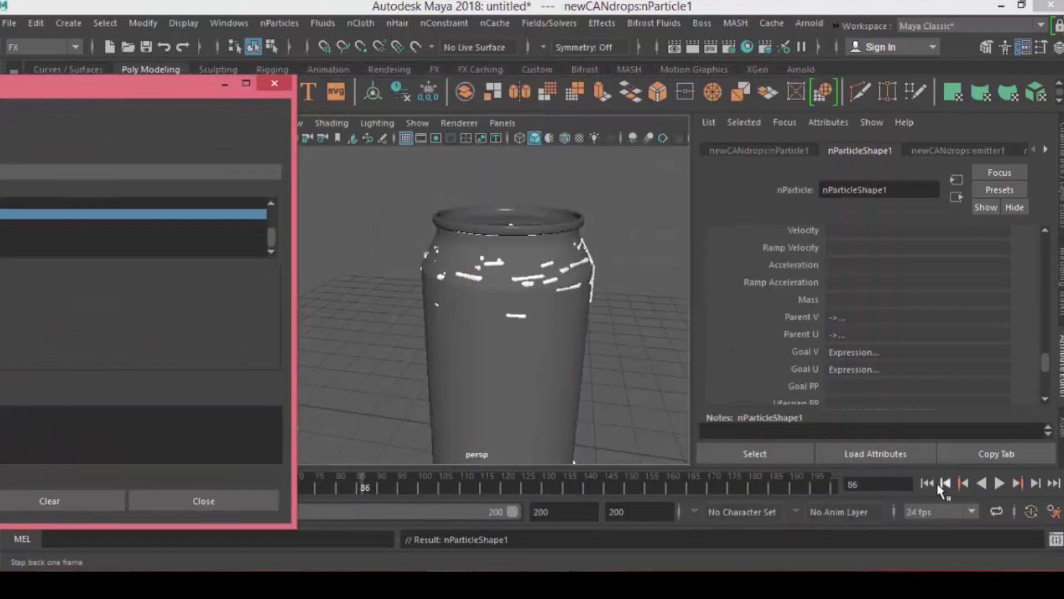
- Play the simulation to inspect the drip trails on the can
{"action": "left_click", "coordinate": [1000, 483]}
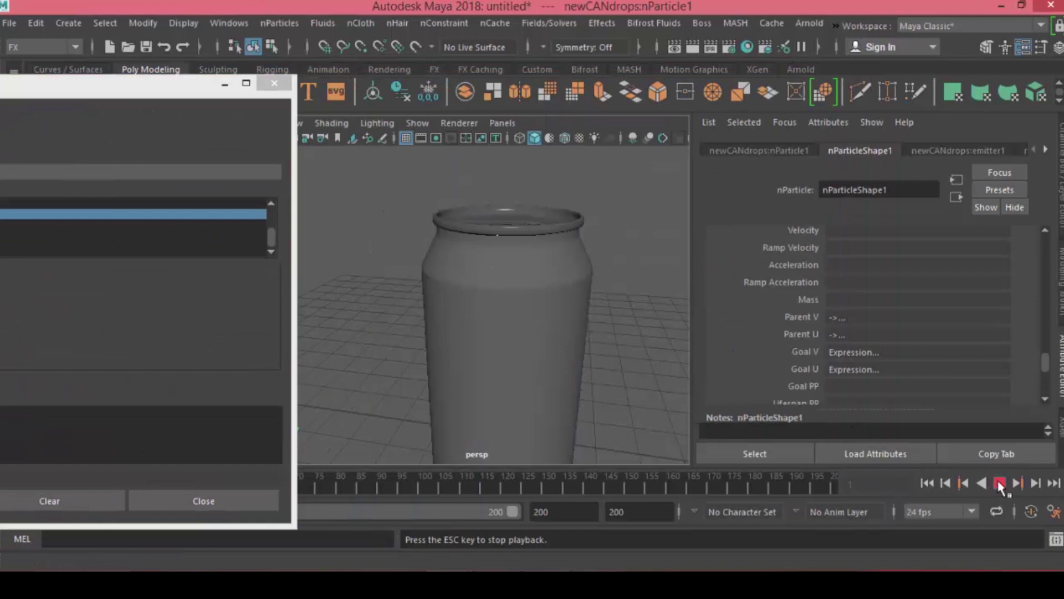
{"action": "left_click", "coordinate": [1000, 483]}
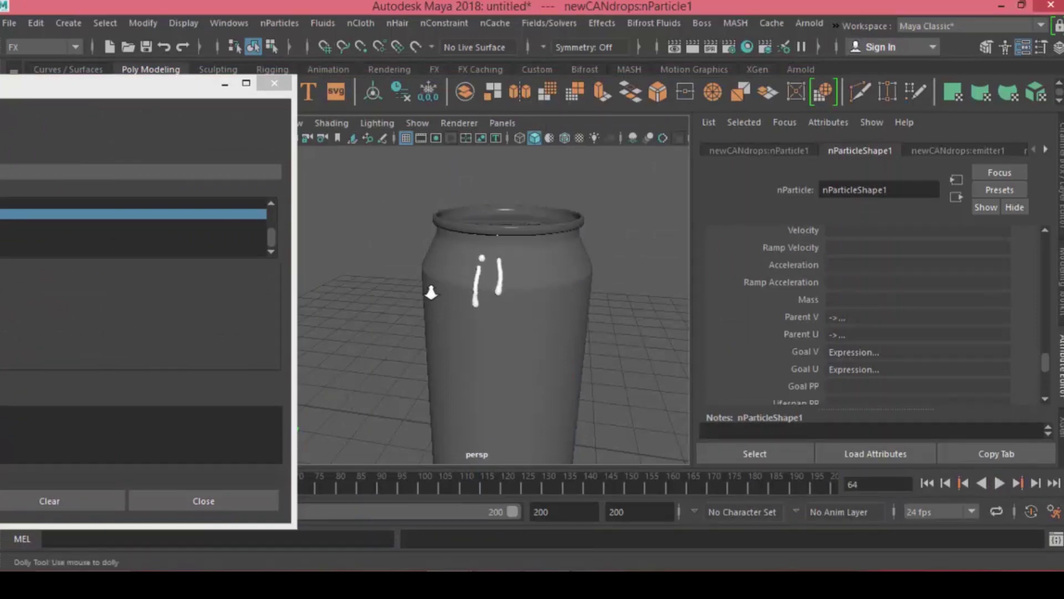
{"action": "scroll", "coordinate": [524, 299], "scroll_direction": "up", "scroll_amount": 10}
{"action": "scroll", "coordinate": [531, 302], "scroll_direction": "down", "scroll_amount": 6}
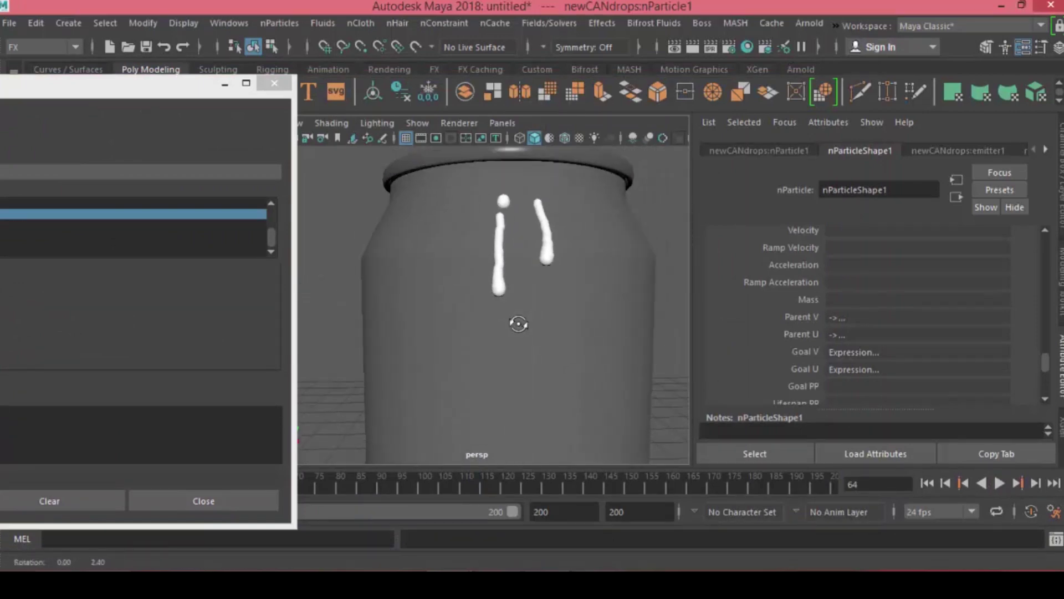
{"action": "left_click", "coordinate": [1003, 484]}
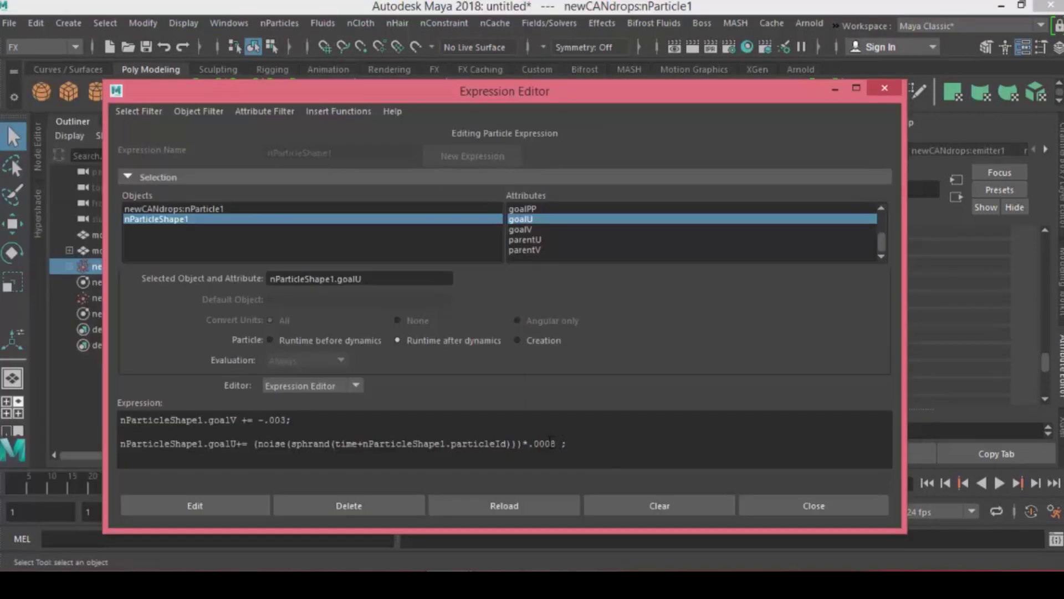
- Change the goalU noise multiplier to .0015, apply it, and replay the drips
{"action": "left_click_drag", "start_coordinate": [555, 444], "coordinate": [546, 443]}
{"action": "type", "text": "15"}
{"action": "left_click", "coordinate": [261, 506]}
{"action": "left_click_drag", "start_coordinate": [816, 97], "coordinate": [250, 108]}
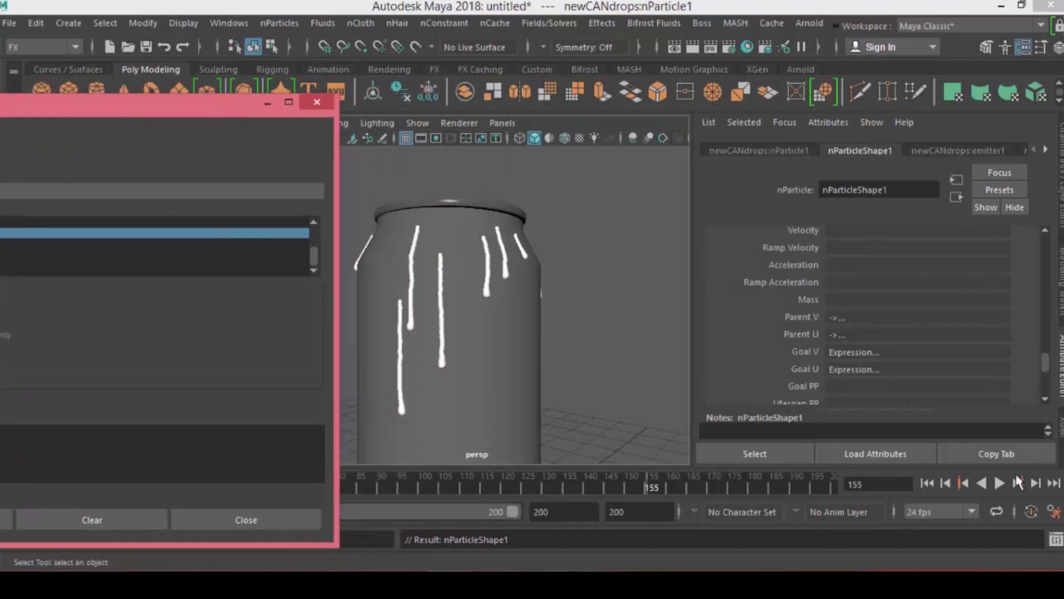
{"action": "left_click", "coordinate": [999, 483]}
{"action": "left_click", "coordinate": [999, 483]}
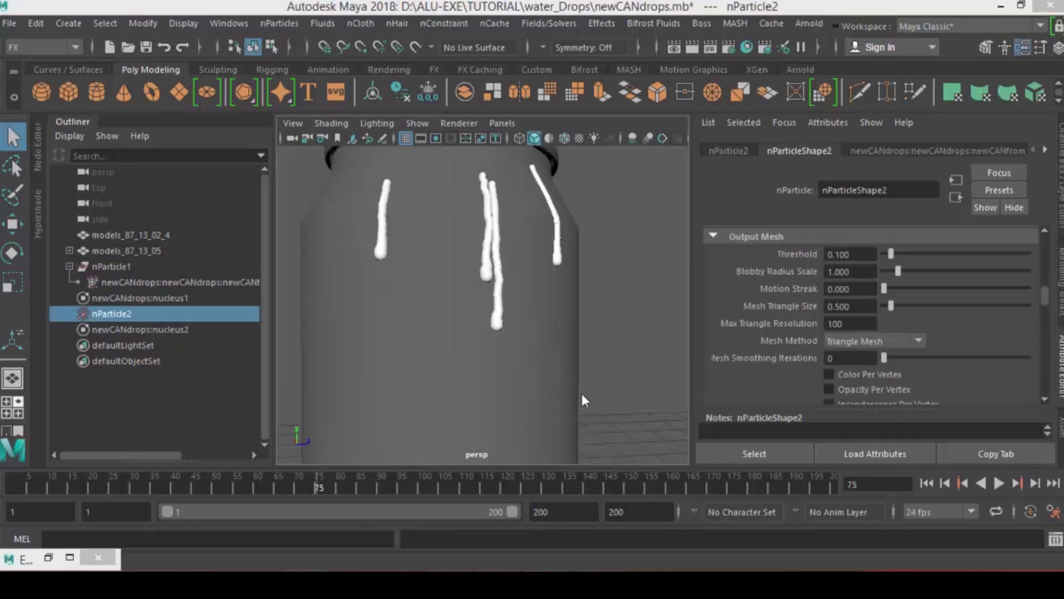
- Convert the nParticle2 drips into a polygon mesh with Modify > Convert > nParticle to Polygons
{"action": "left_click_drag", "start_coordinate": [400, 315], "coordinate": [460, 324], "text": "alt"}
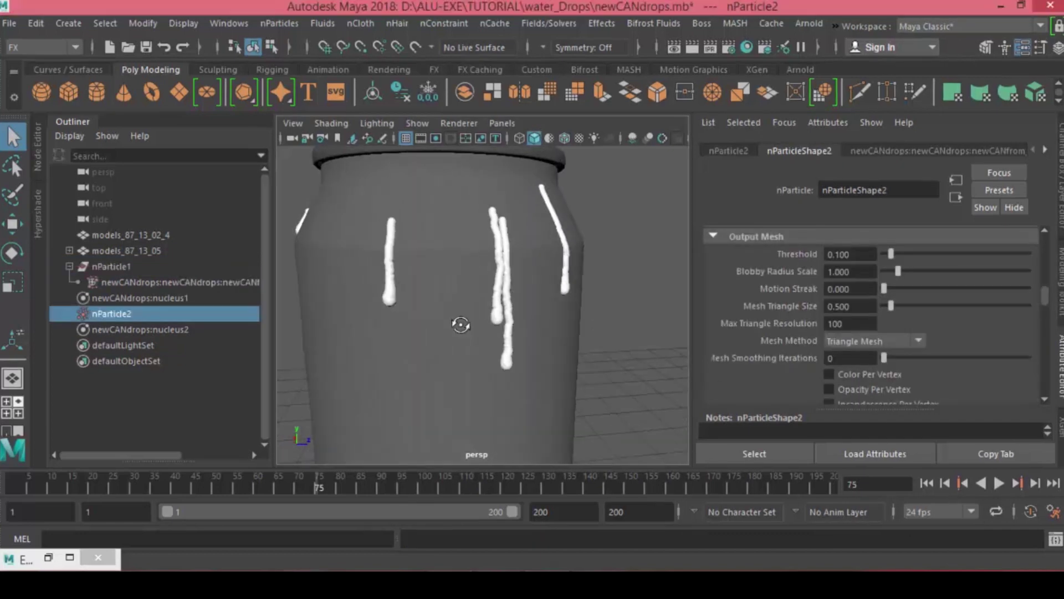
{"action": "left_click", "coordinate": [154, 313]}
{"action": "left_click", "coordinate": [139, 22]}
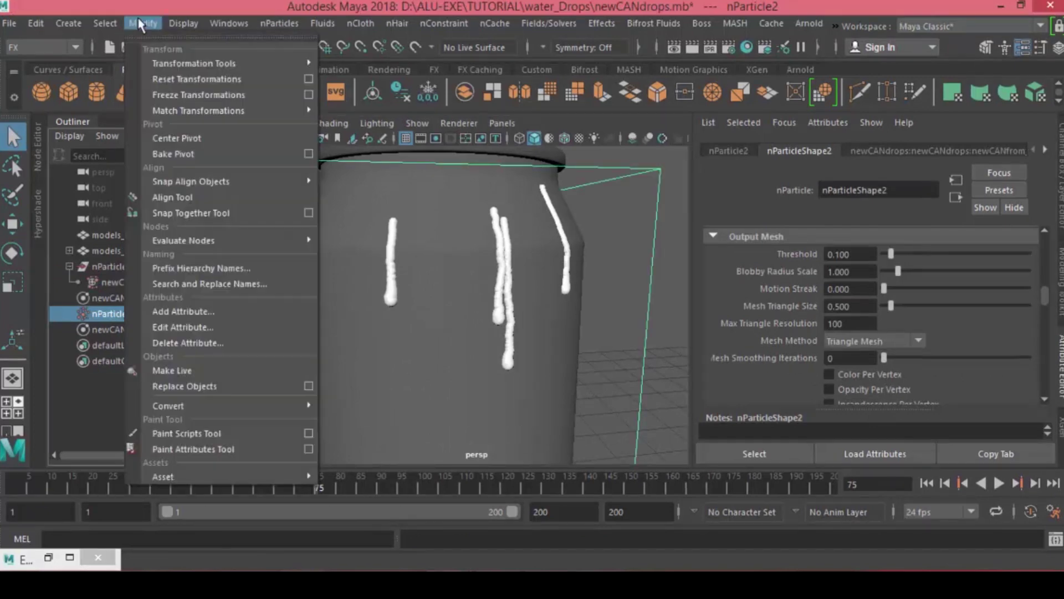
{"action": "mouse_move", "coordinate": [267, 412]}
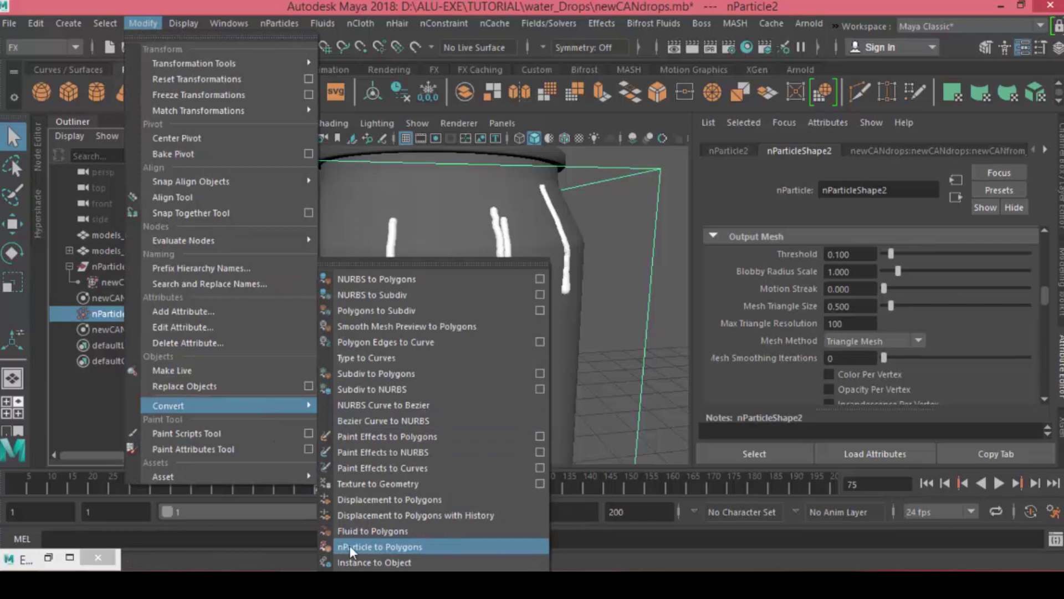
{"action": "left_click", "coordinate": [392, 547]}
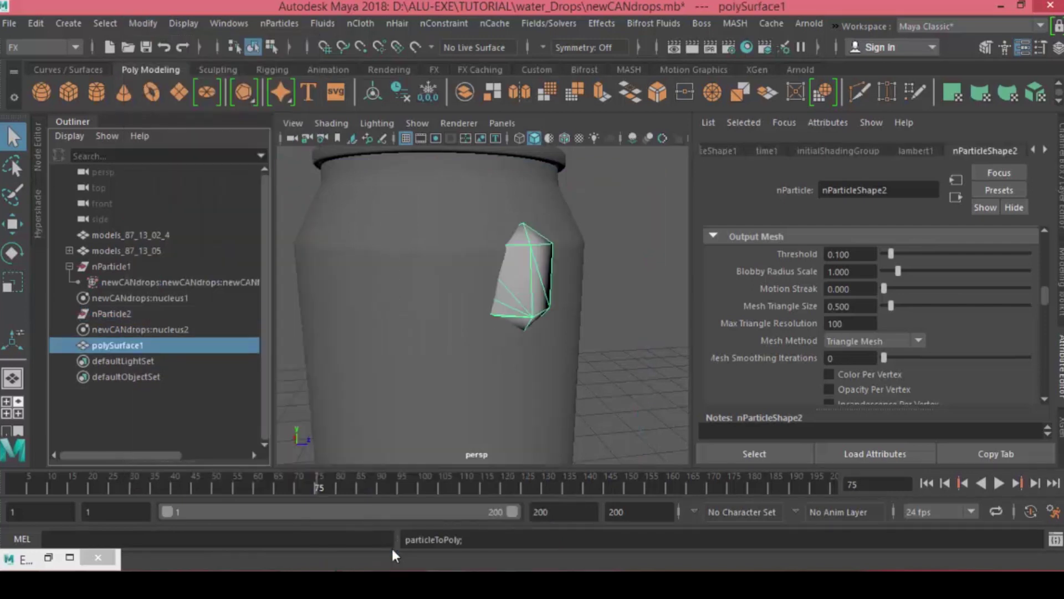
- Replay the simulation and return to frame 75 to inspect the new drip mesh
{"action": "scroll", "coordinate": [406, 394], "scroll_direction": "down", "scroll_amount": 3}
{"action": "mouse_move", "coordinate": [407, 393]}
{"action": "left_mouse_down", "text": "alt"}
{"action": "mouse_move", "coordinate": [518, 396]}
{"action": "mouse_move", "coordinate": [304, 371]}
{"action": "mouse_move", "coordinate": [387, 368]}
{"action": "mouse_move", "coordinate": [412, 381]}
{"action": "left_mouse_up", "text": "alt"}
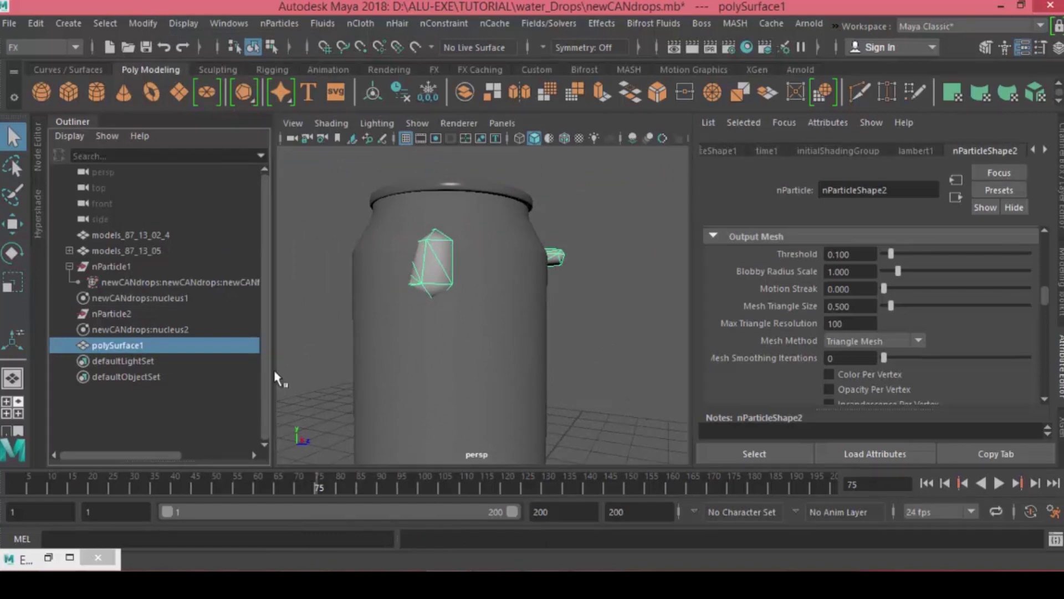
{"action": "left_click", "coordinate": [926, 483]}
{"action": "left_click", "coordinate": [1000, 483]}
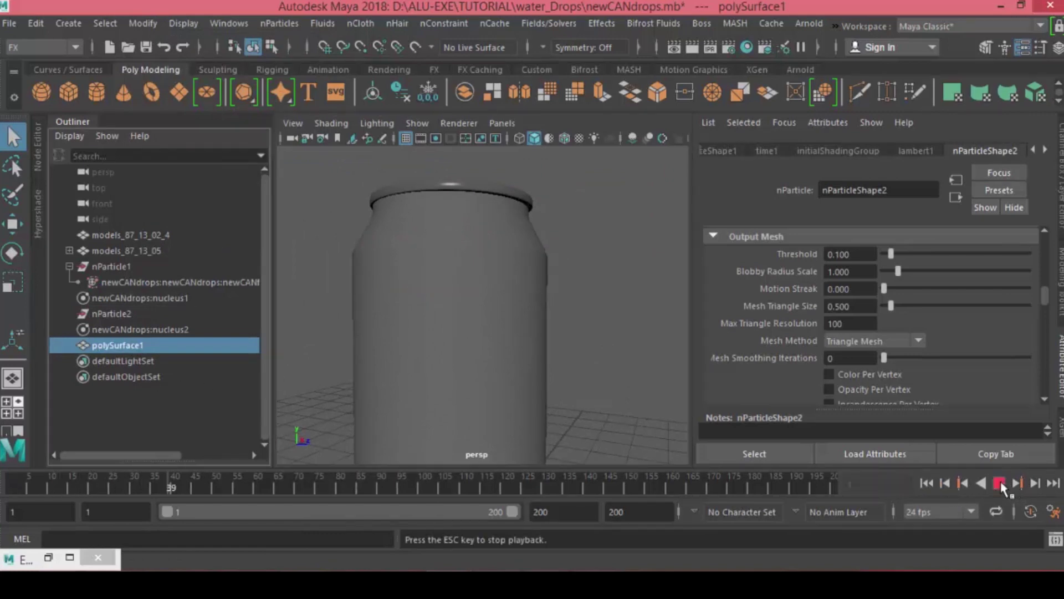
{"action": "left_click", "coordinate": [1001, 485]}
{"action": "left_click", "coordinate": [387, 483]}
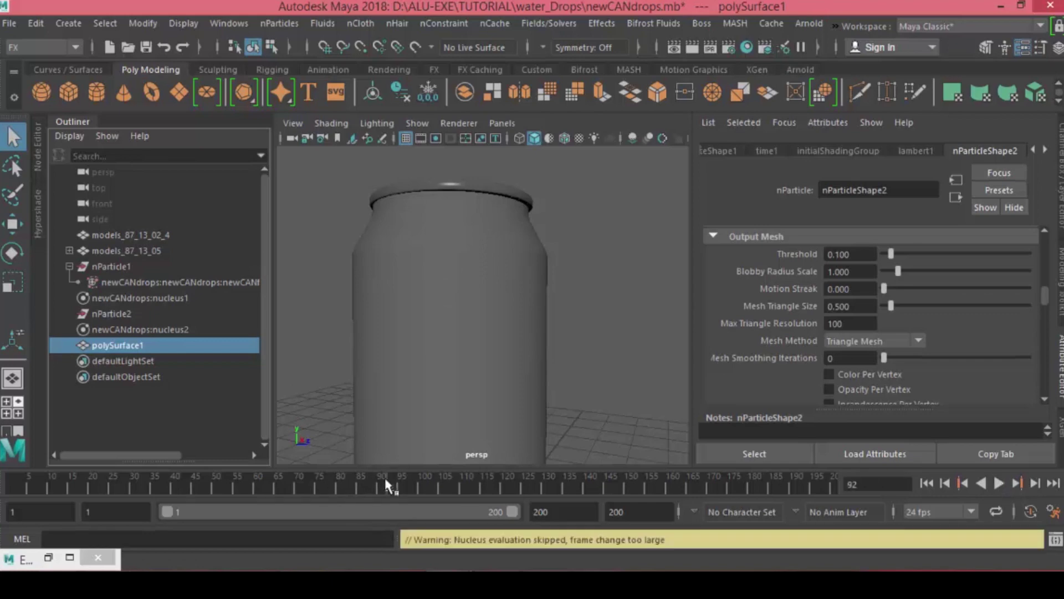
{"action": "left_click_drag", "start_coordinate": [521, 410], "coordinate": [578, 402], "text": "alt"}
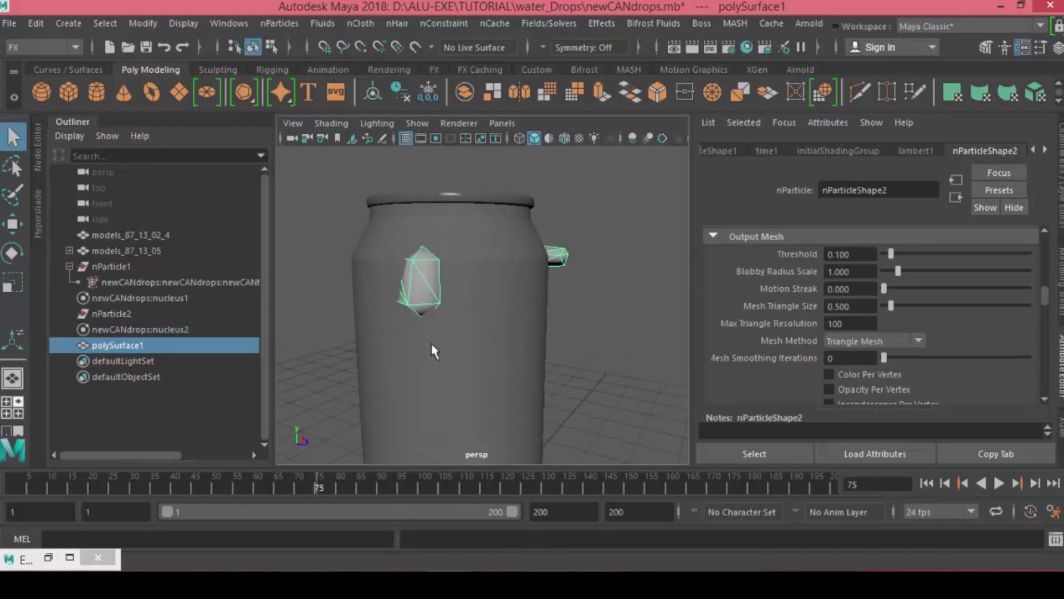
{"action": "left_click_drag", "start_coordinate": [433, 349], "coordinate": [506, 366], "text": "alt"}
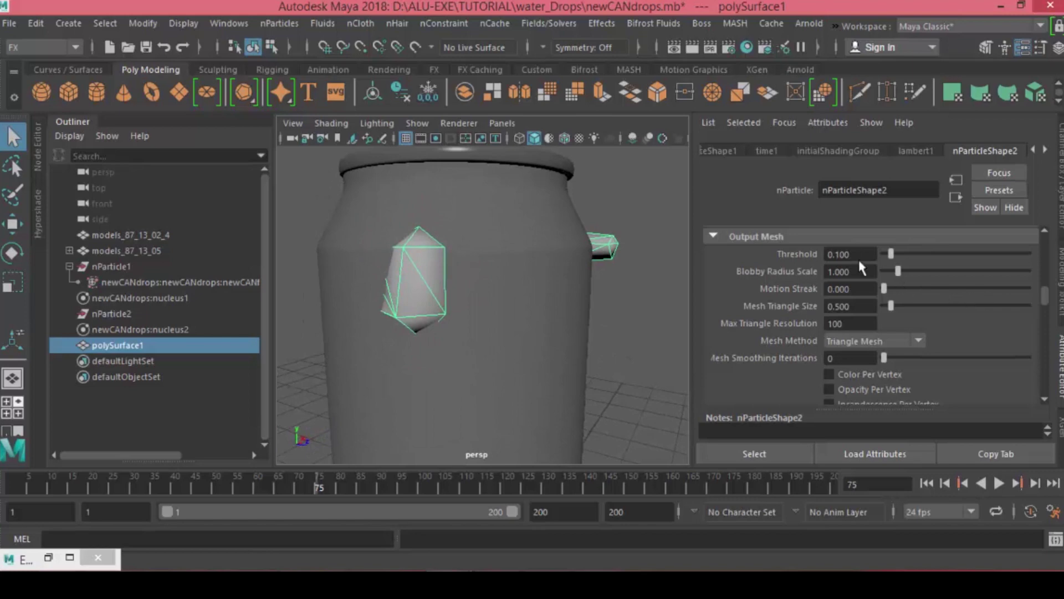
- Set Mesh Smoothing Iterations to 3 and Max Triangle Resolution to 300
{"action": "double_click", "coordinate": [848, 358]}
{"action": "type", "text": "3"}
{"action": "key", "text": "Return"}
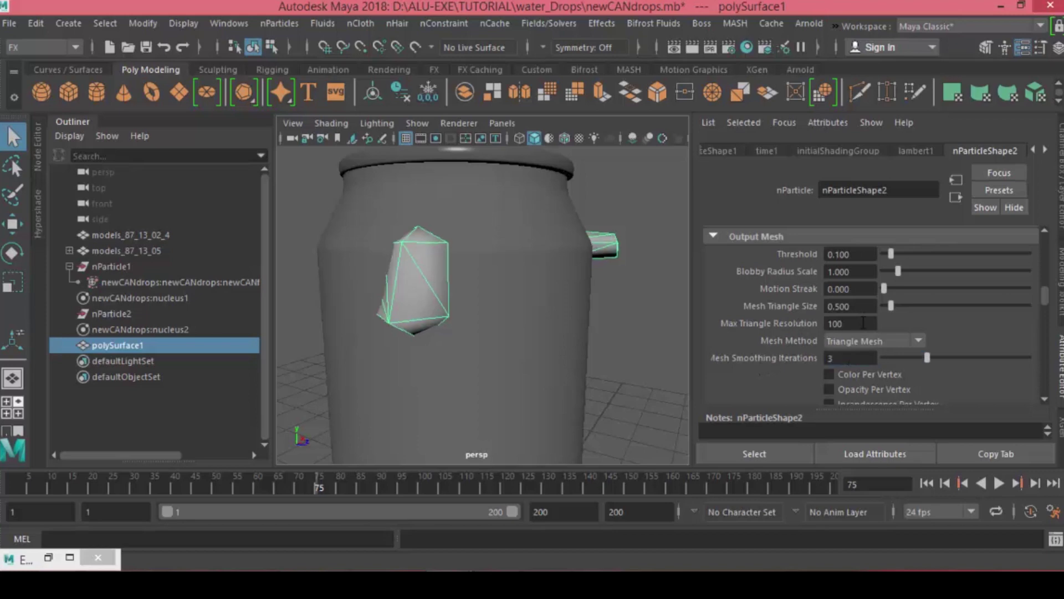
{"action": "left_click", "coordinate": [863, 323]}
{"action": "left_click_drag", "start_coordinate": [863, 325], "coordinate": [794, 327]}
{"action": "type", "text": "300"}
{"action": "key", "text": "Return"}
- Reduce Mesh Triangle Size from 0.1 to 0.05, then down to 0.001
{"action": "left_click", "coordinate": [861, 306]}
{"action": "type", "text": "1"}
{"action": "key", "text": "Return"}
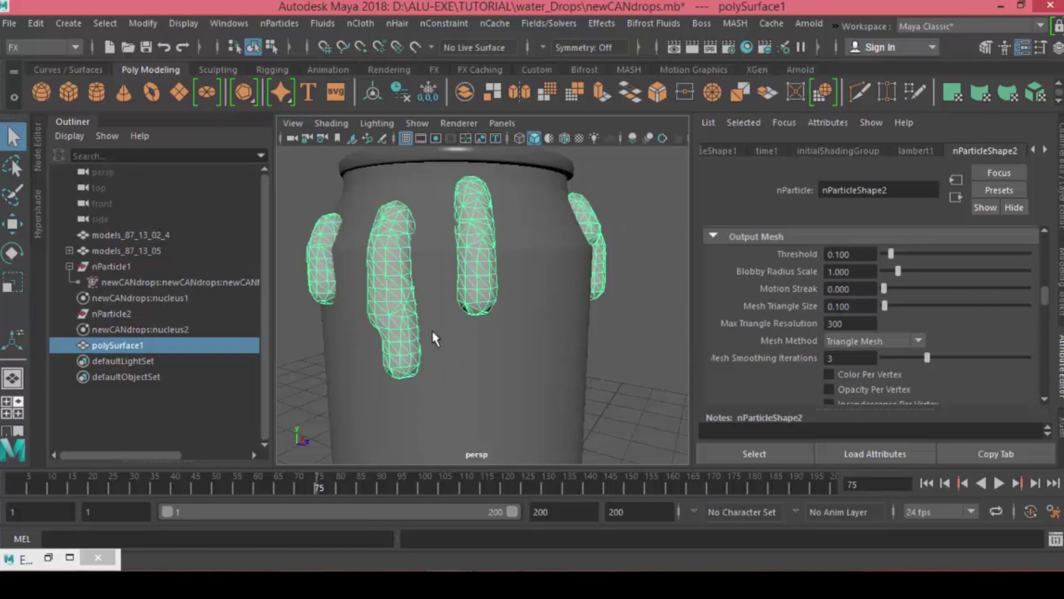
{"action": "left_click_drag", "start_coordinate": [436, 335], "coordinate": [484, 321], "text": "alt"}
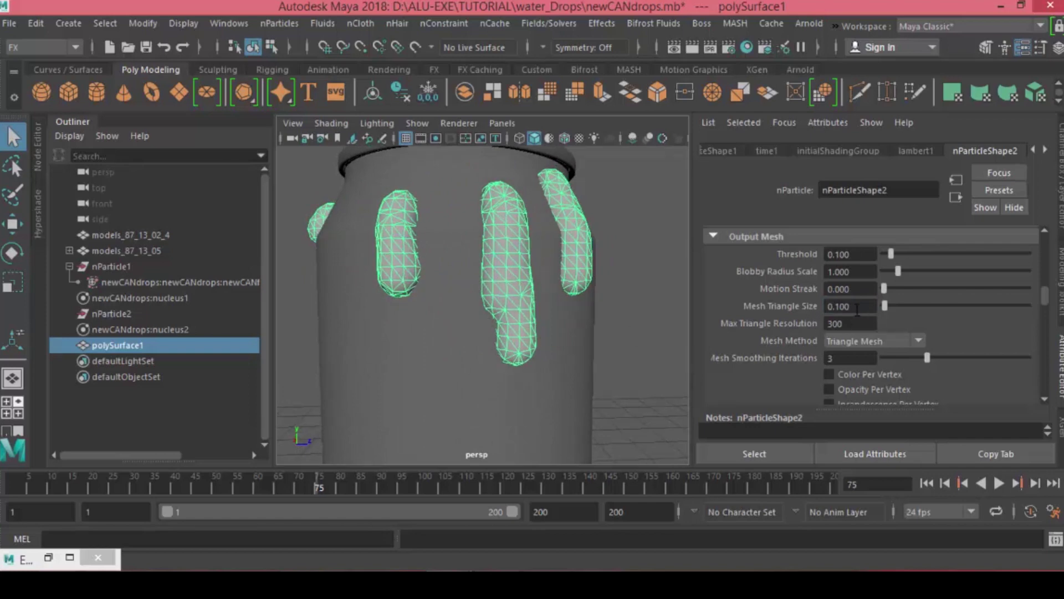
{"action": "double_click", "coordinate": [857, 306]}
{"action": "type", "text": "0"}
{"action": "type", "text": "5"}
{"action": "key", "text": "Return"}
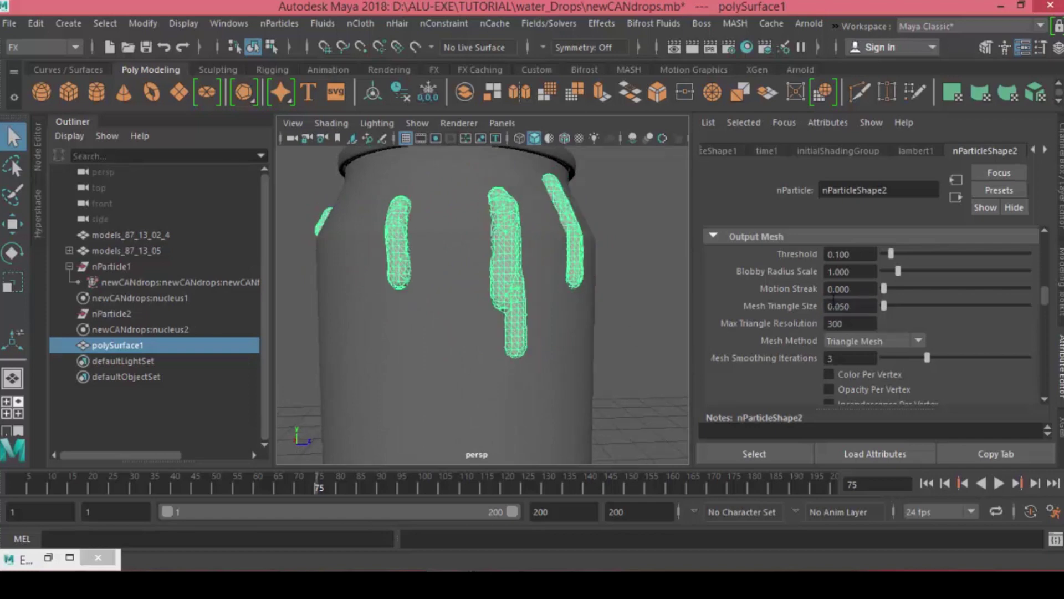
{"action": "left_click_drag", "start_coordinate": [503, 333], "coordinate": [613, 331], "text": "alt"}
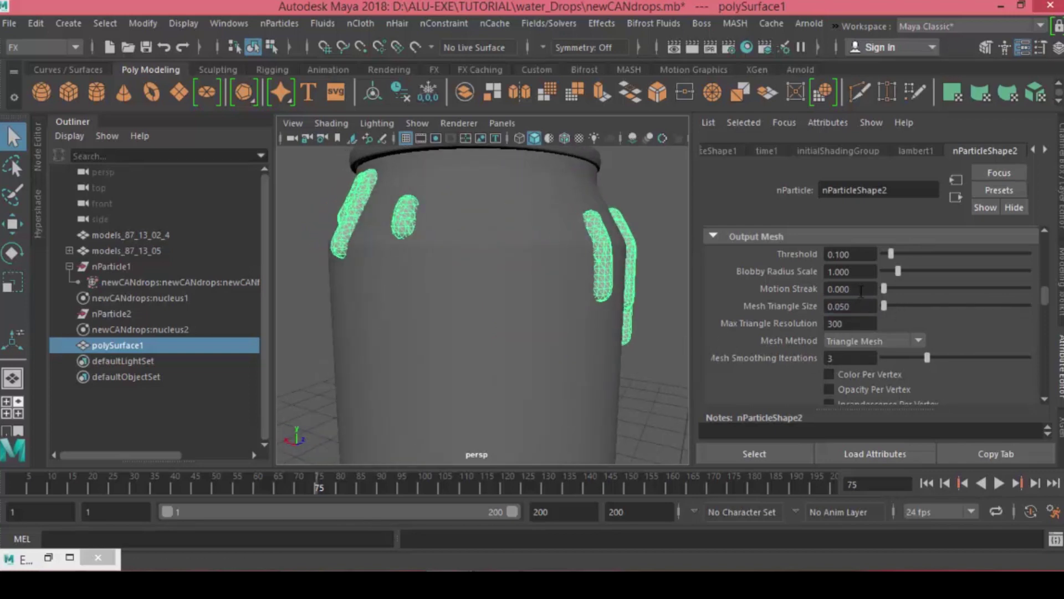
{"action": "left_click", "coordinate": [846, 307]}
{"action": "type", "text": "01"}
{"action": "left_click", "coordinate": [856, 289]}
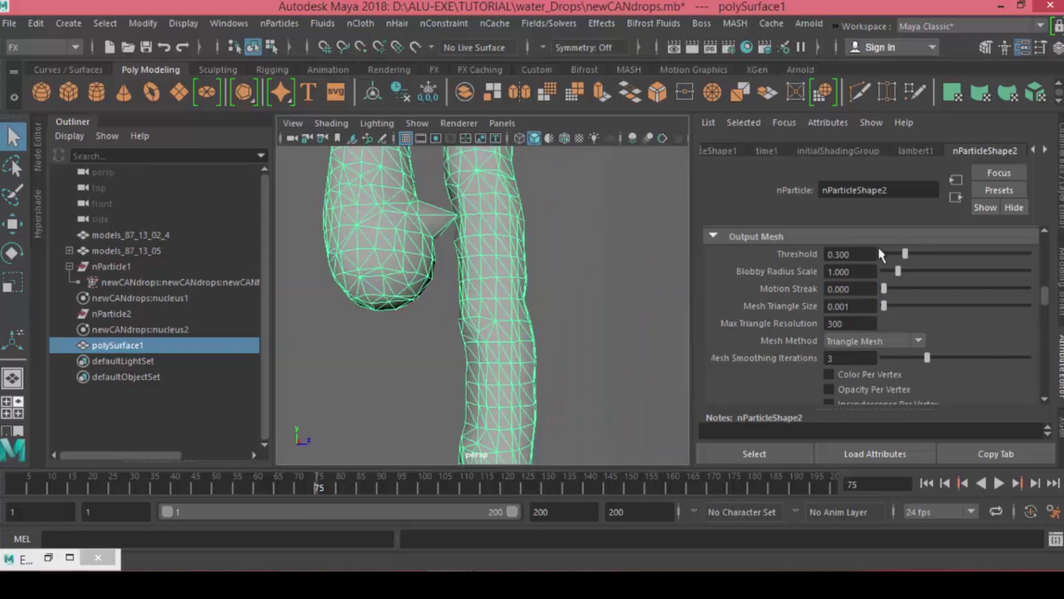
- Try mesh Threshold values 0.3 and 0.5, then undo back to 1.000 and replay
{"action": "double_click", "coordinate": [841, 254]}
{"action": "type", "text": "3"}
{"action": "key", "text": "Return"}
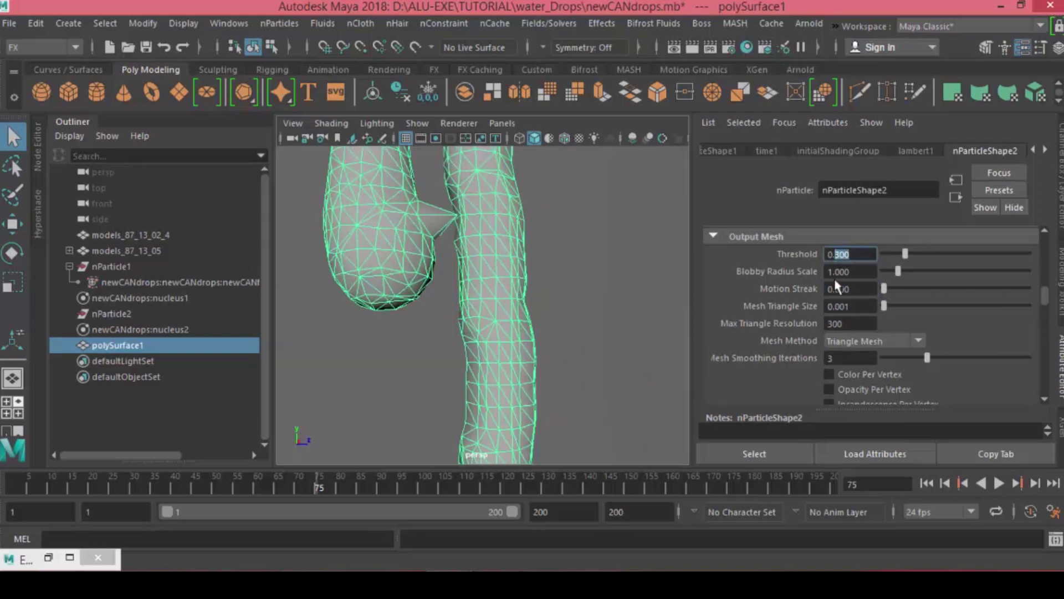
{"action": "type", "text": "5"}
{"action": "left_click", "coordinate": [847, 271]}
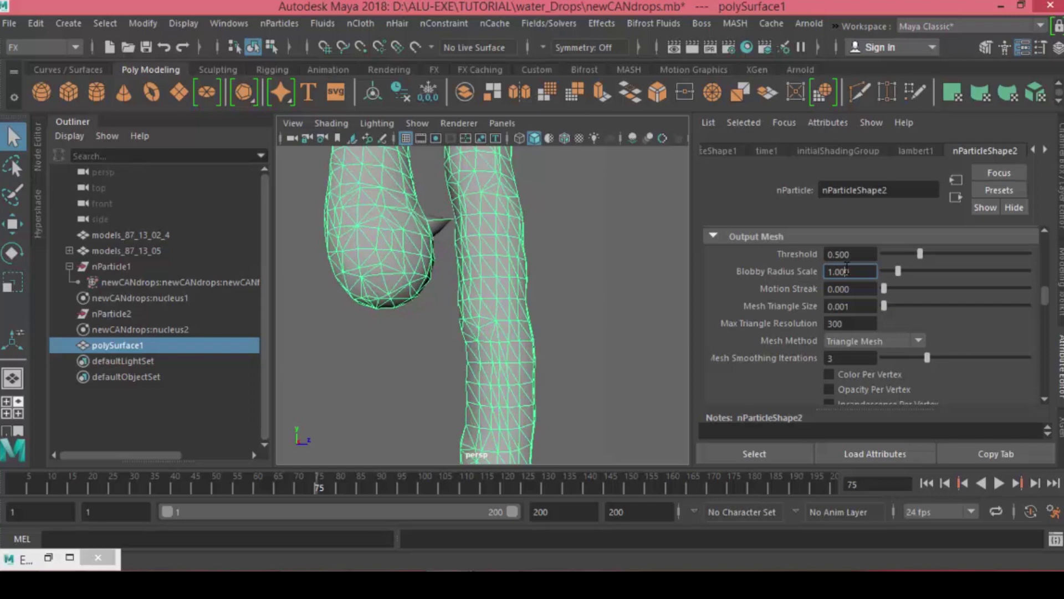
{"action": "left_click_drag", "start_coordinate": [452, 277], "coordinate": [626, 287], "text": "alt"}
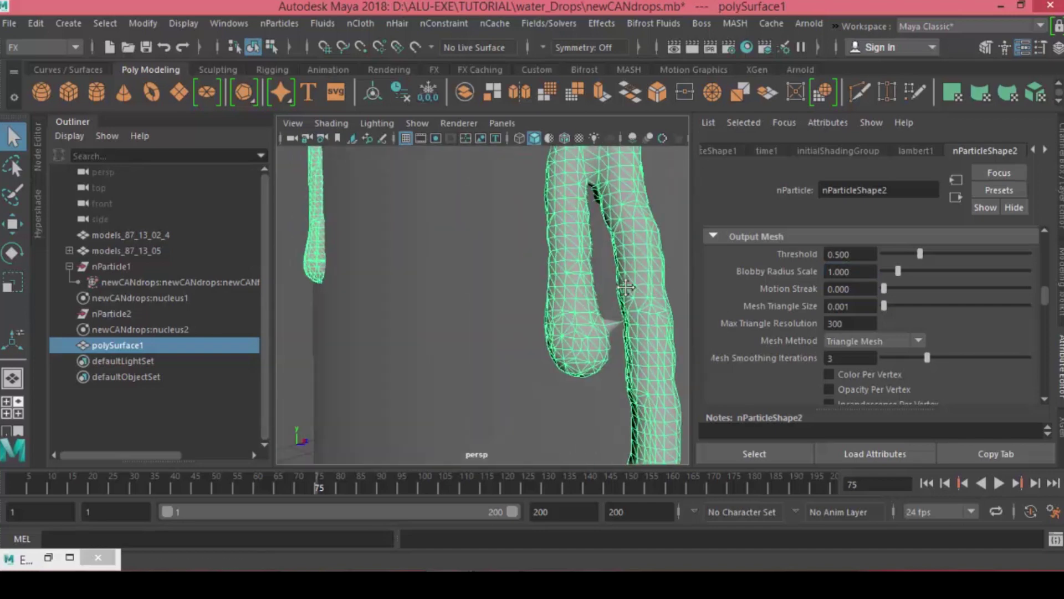
{"action": "key", "text": "ctrl+z"}
{"action": "key", "text": "ctrl+z"}
{"action": "key", "text": "ctrl+z"}
{"action": "key", "text": "ctrl+z"}
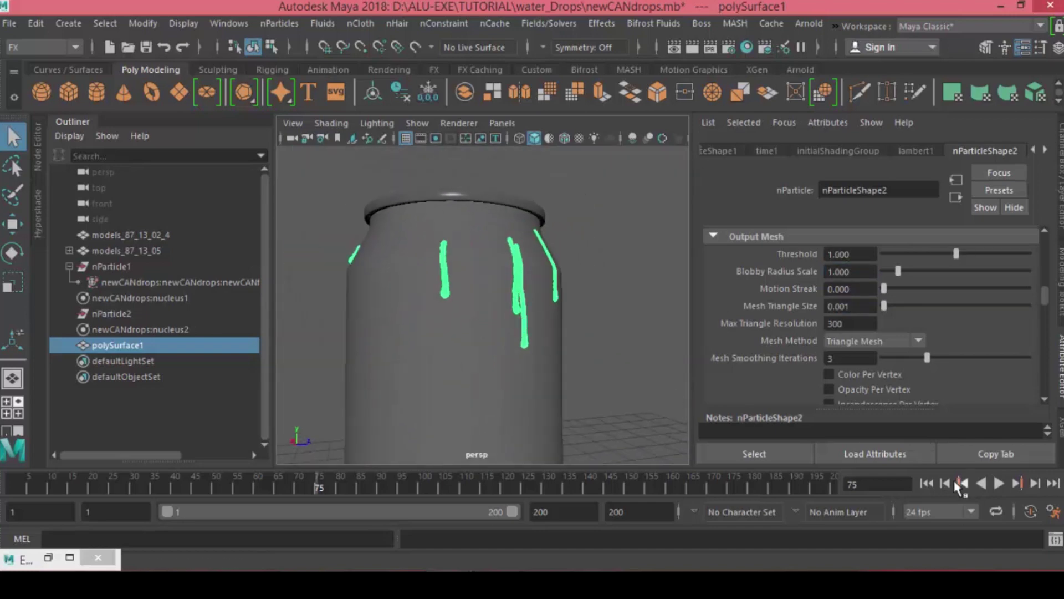
{"action": "left_click", "coordinate": [999, 483]}
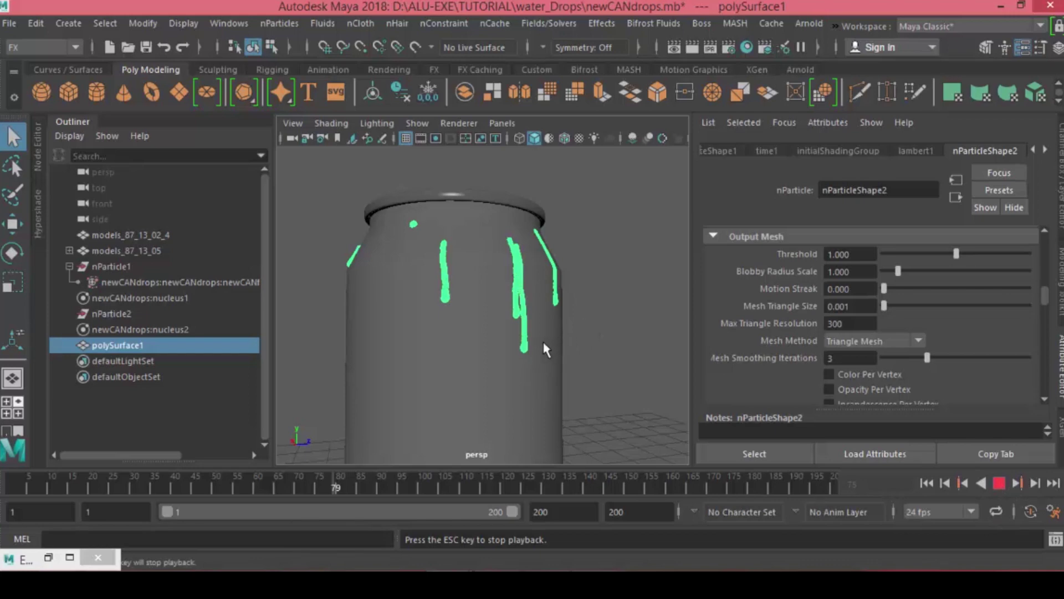
- Stop playback at frame 79, then pan and orbit to inspect the drip meshes
{"action": "key", "text": "Escape"}
{"action": "mouse_move", "coordinate": [554, 347]}
{"action": "middle_mouse_down", "text": "alt"}
{"action": "mouse_move", "coordinate": [535, 360]}
{"action": "mouse_move", "coordinate": [553, 343]}
{"action": "middle_mouse_up", "text": "alt"}
{"action": "left_click_drag", "start_coordinate": [553, 343], "coordinate": [482, 351], "text": "alt"}
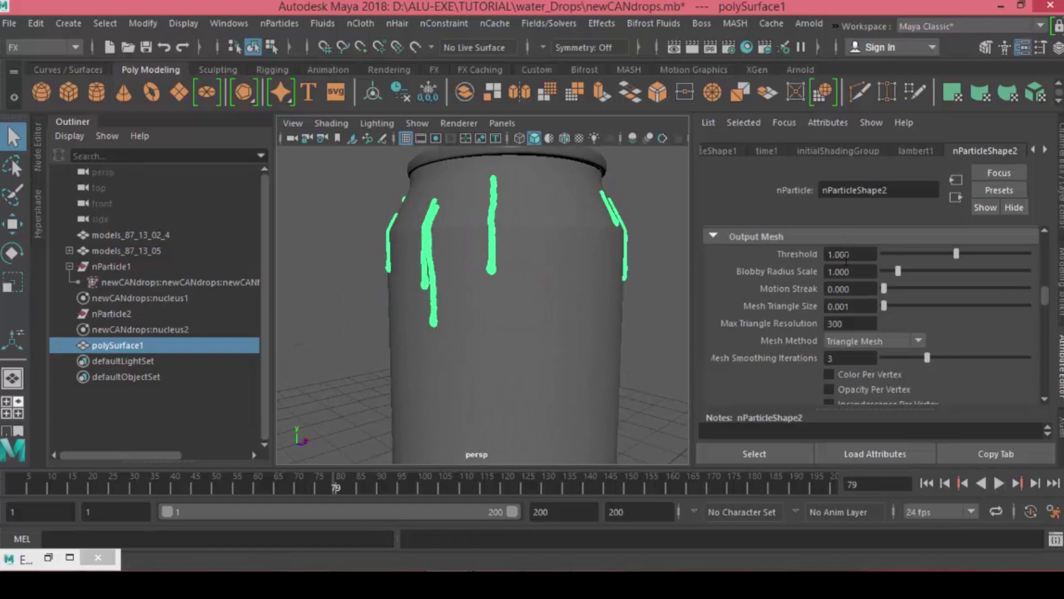